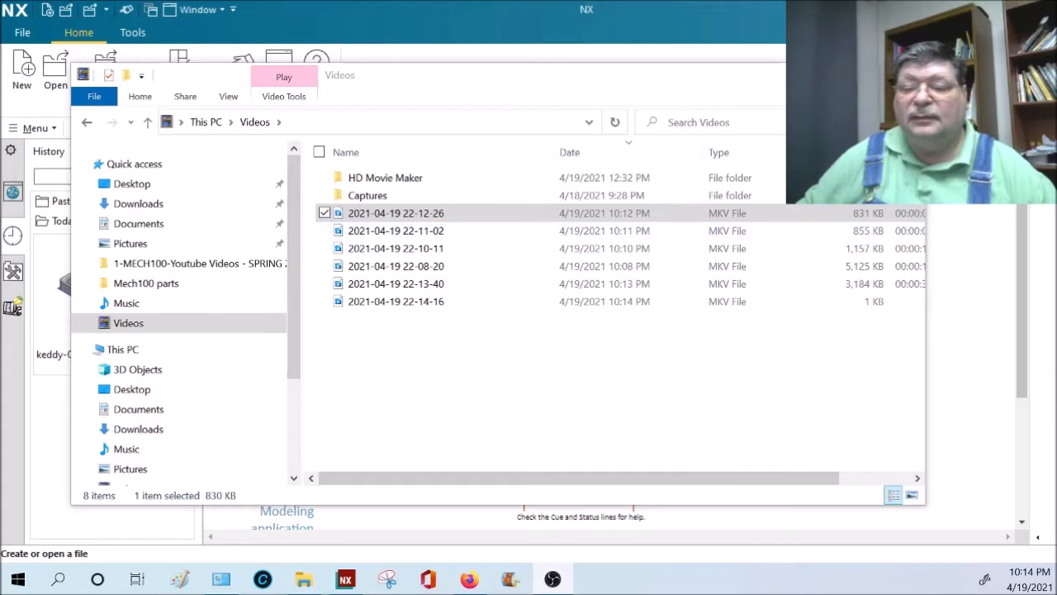
- Close the Videos folder window and bring the Blackboard Week 3 course page forward
click(908, 75)
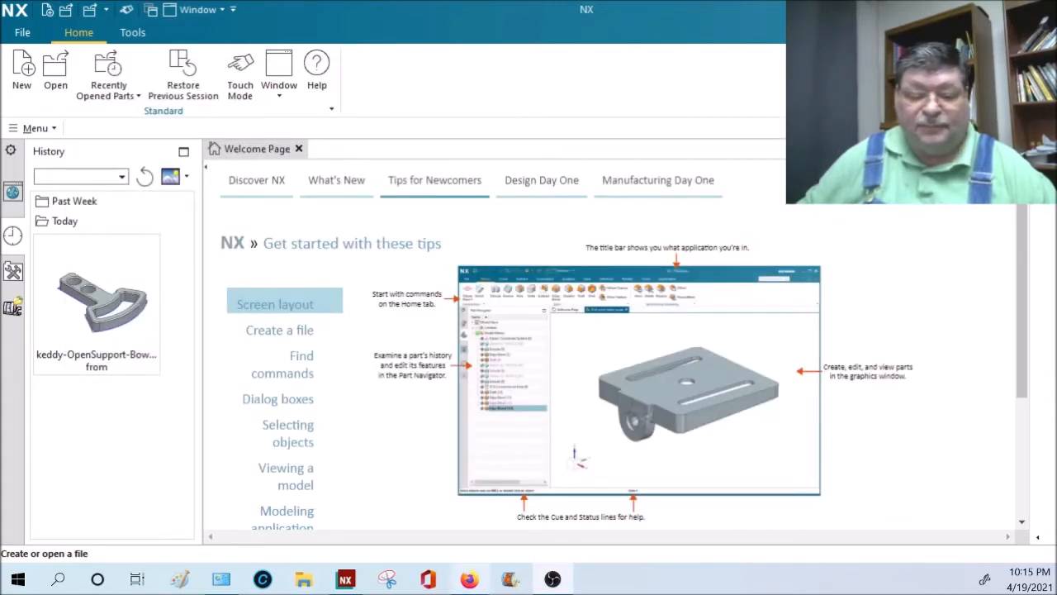
click(470, 579)
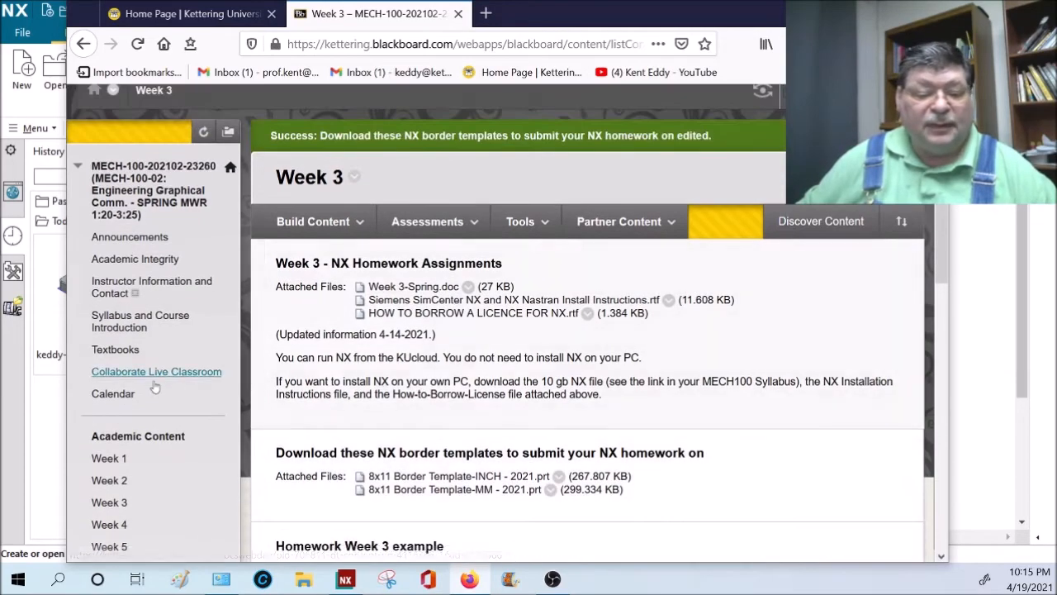
- Reload the Week 3 course page and scroll down to the 8x11 border template files
scroll(169, 392, down, 2)
click(154, 420)
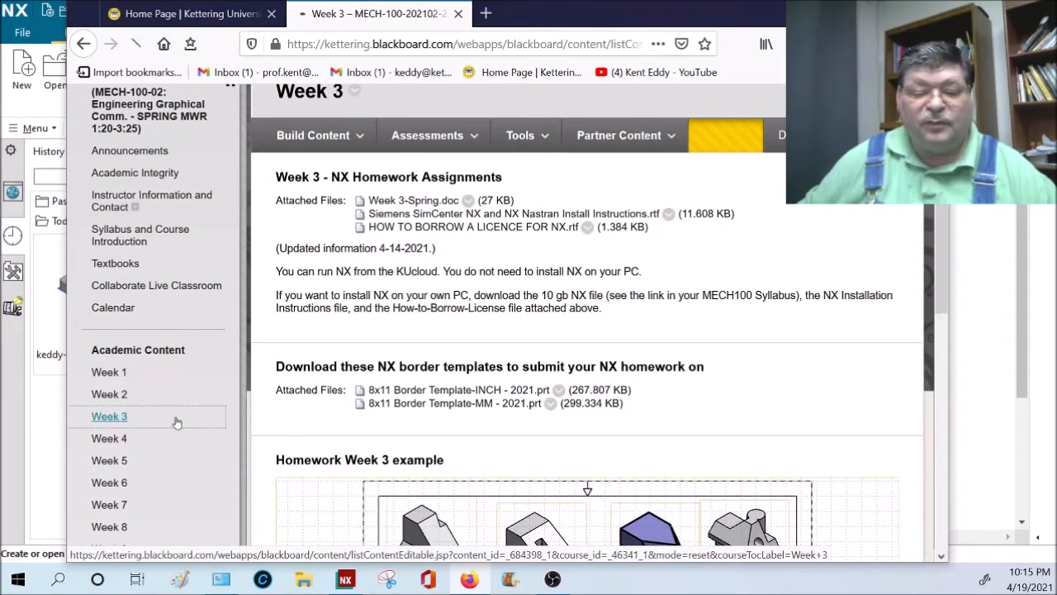
scroll(467, 450, down, 3)
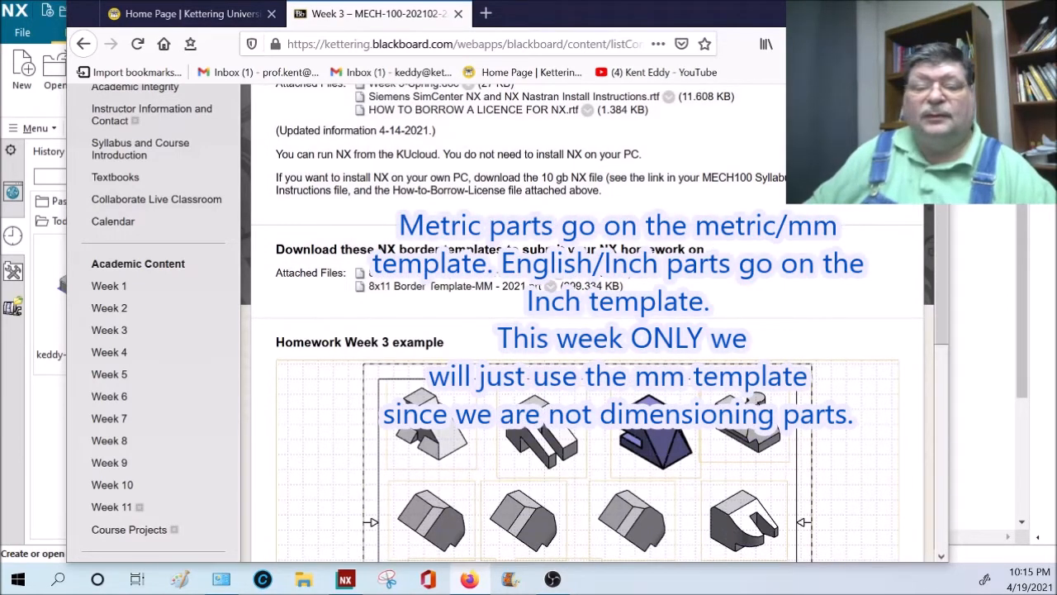
- Cancel the browser's quit prompt and bring the NX Welcome Page to the front
click(930, 13)
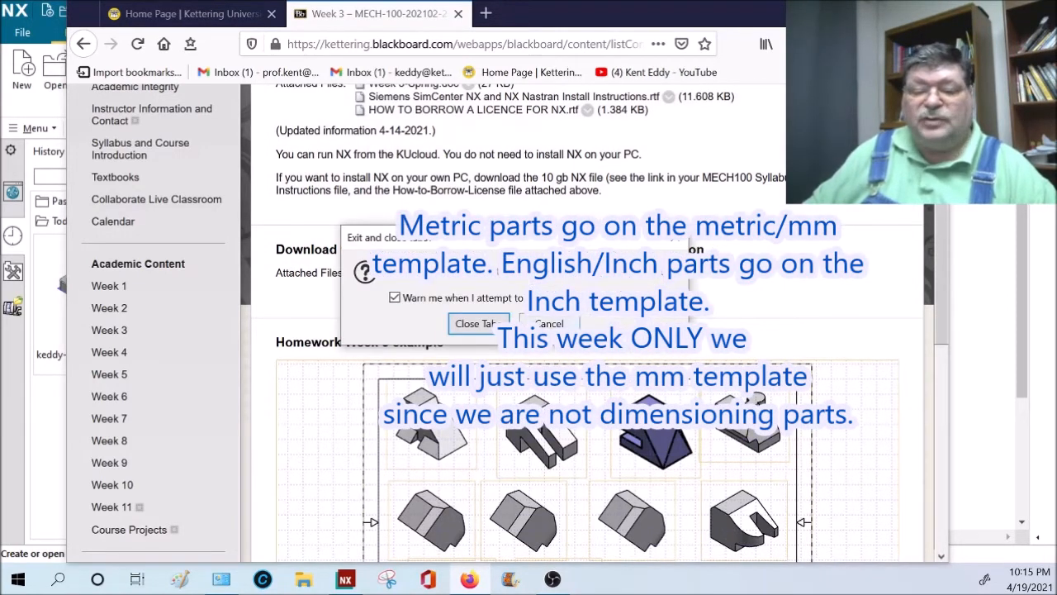
click(550, 322)
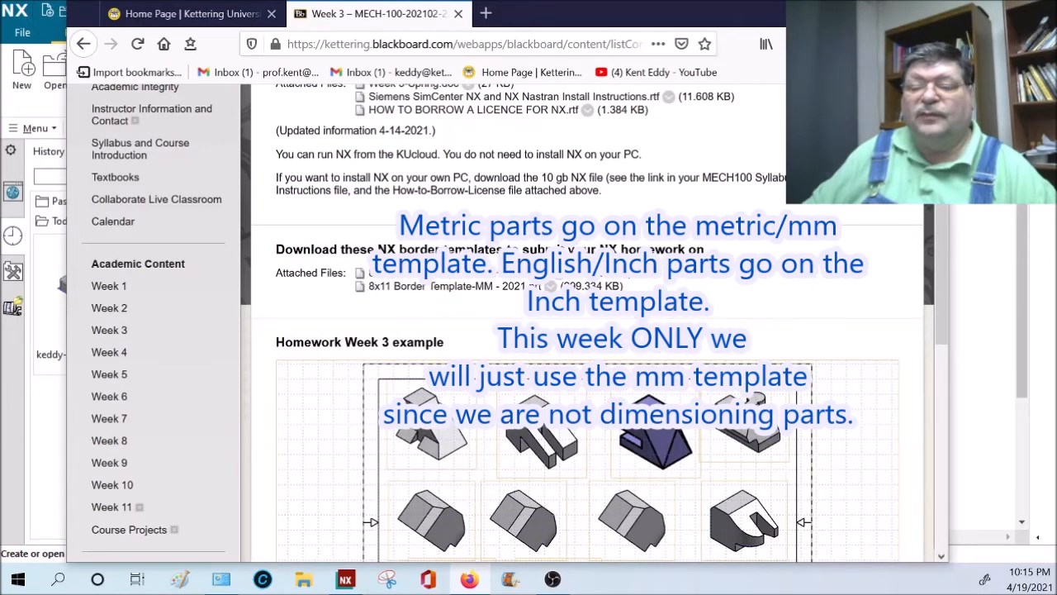
click(957, 418)
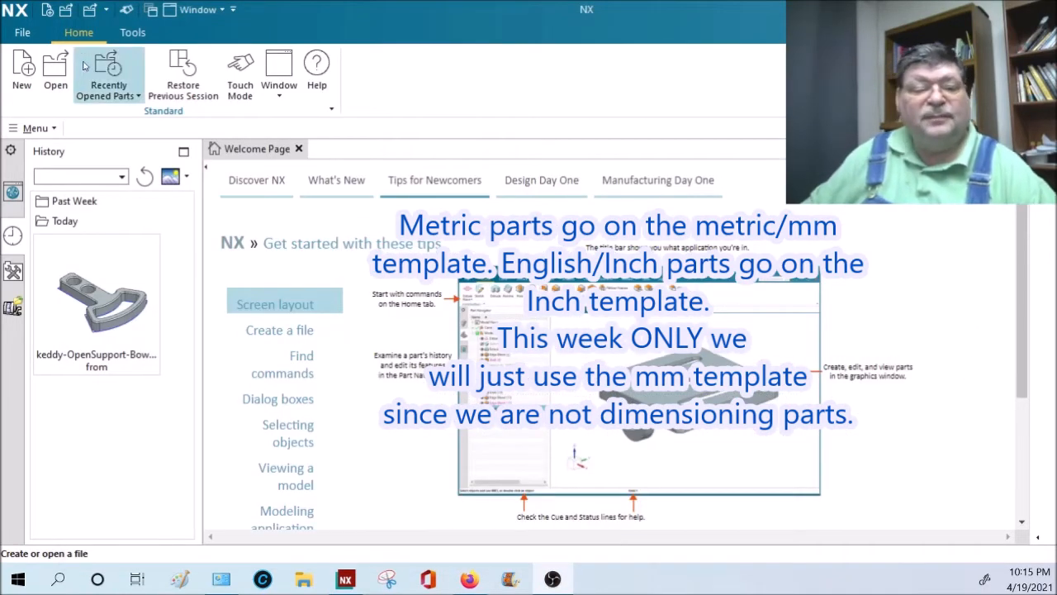
- Open the 8x11 Border Template-MM - 2021 part file
click(56, 71)
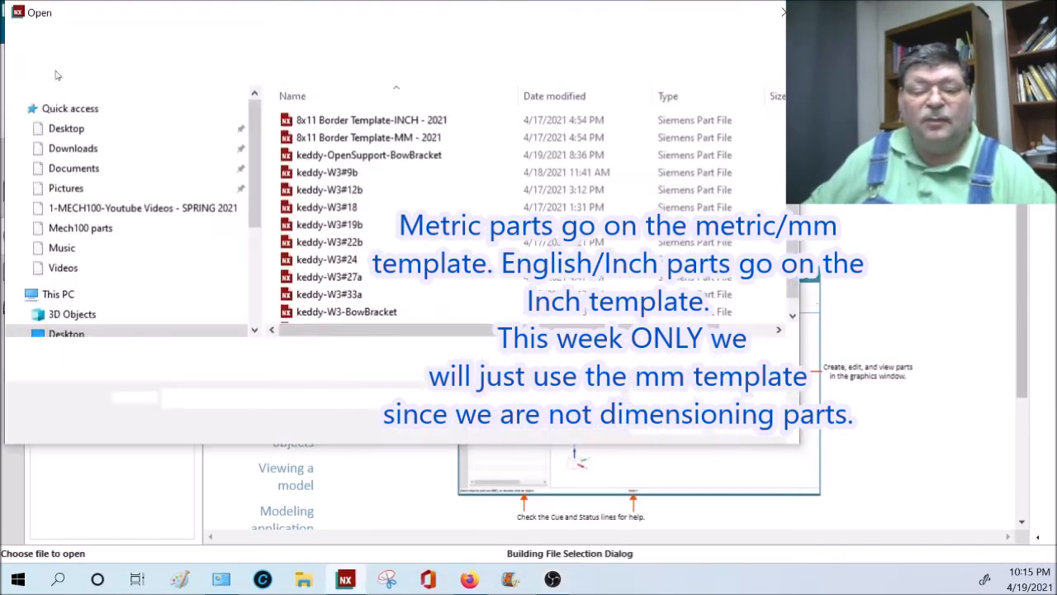
click(369, 138)
click(666, 423)
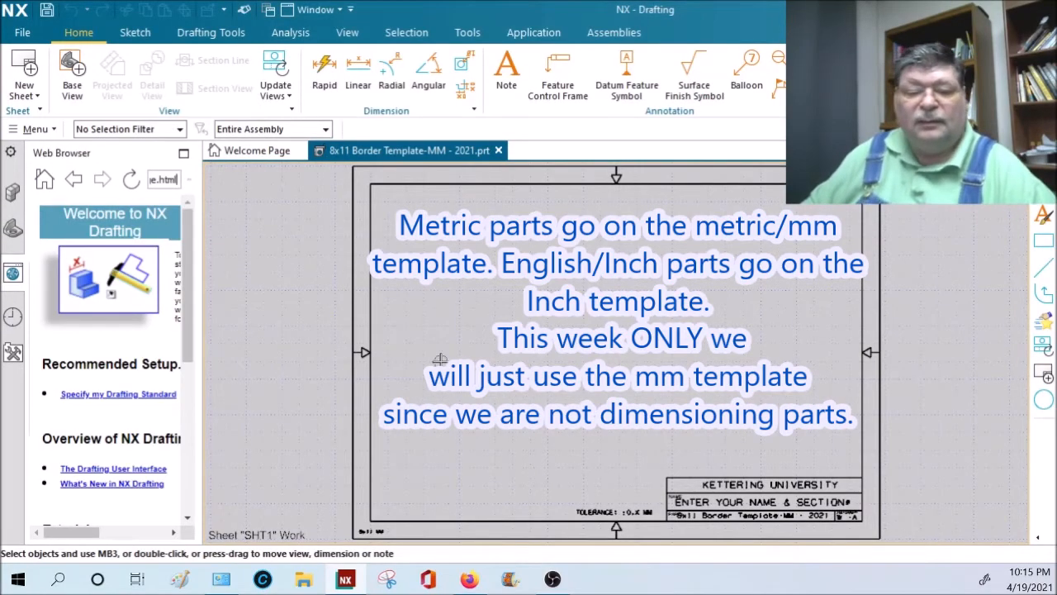
- Open the keddy-W3#18 part file to show its 3D model
click(24, 33)
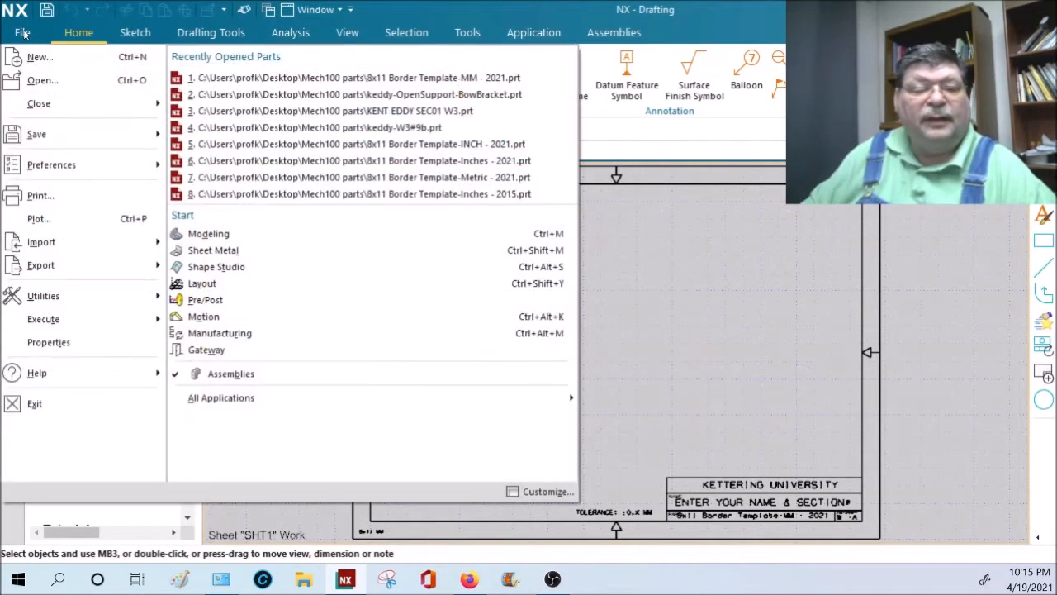
click(43, 79)
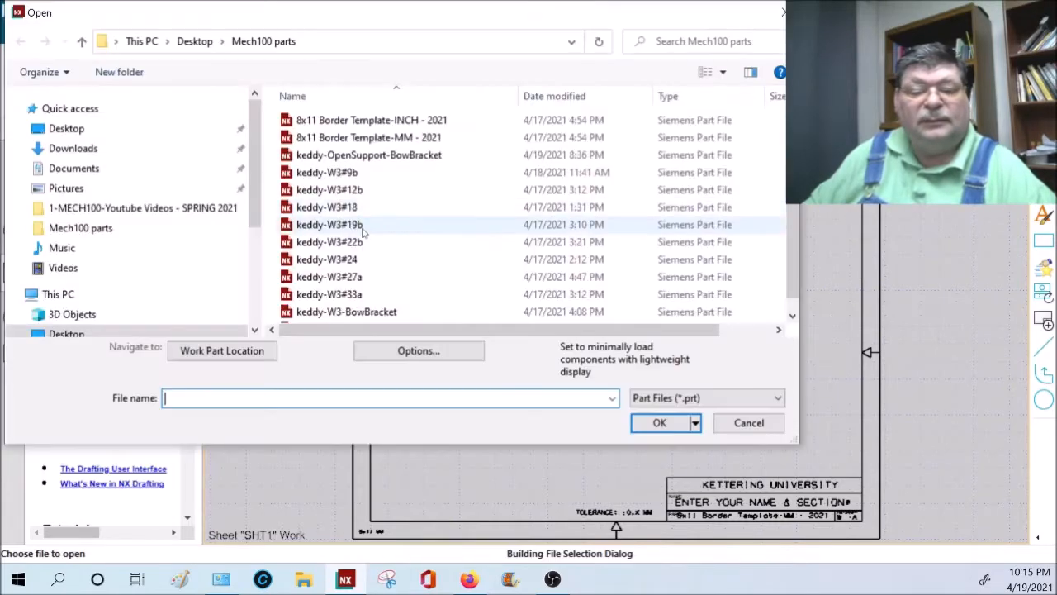
click(353, 207)
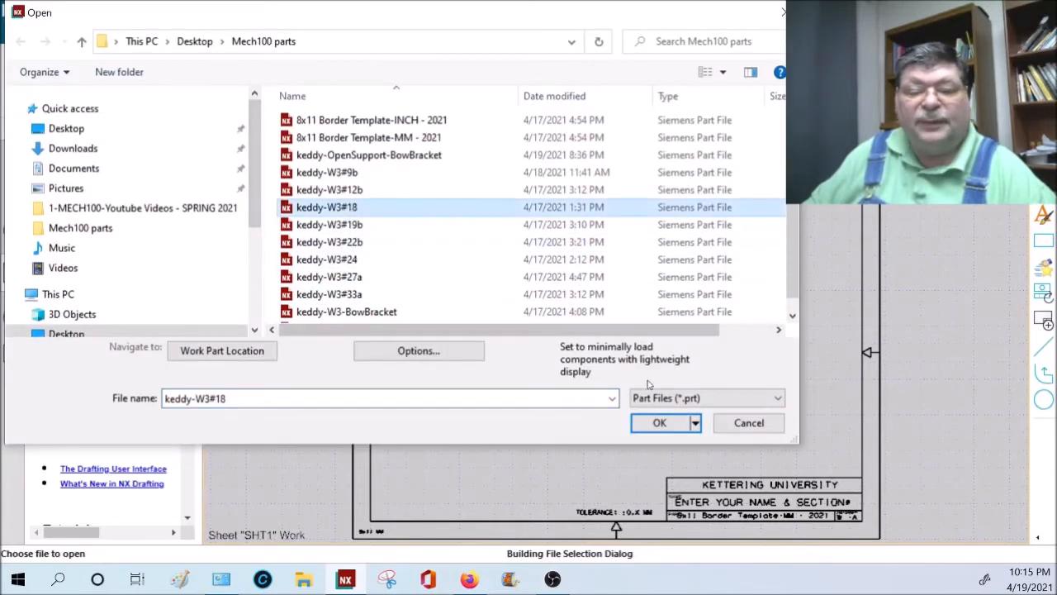
click(665, 423)
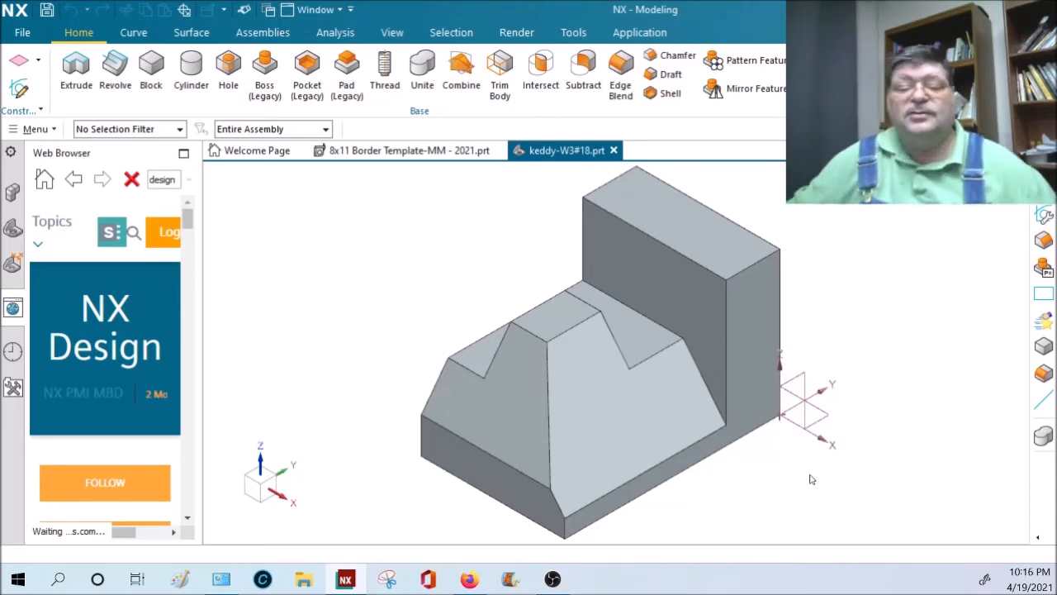
- Switch keddy-W3#18 to Drafting and create an A4 - Size template sheet
click(640, 32)
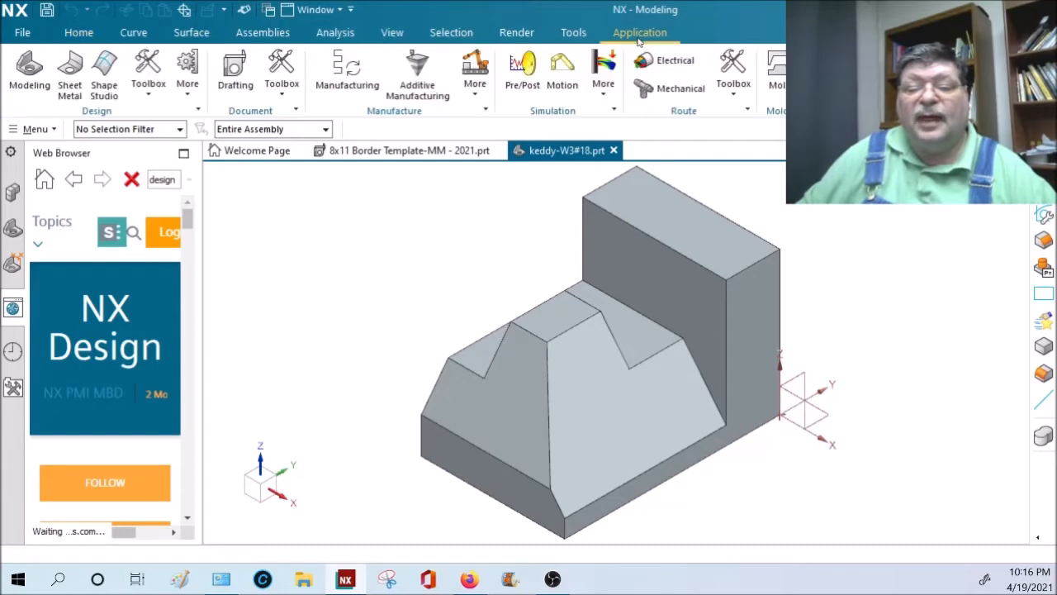
click(248, 66)
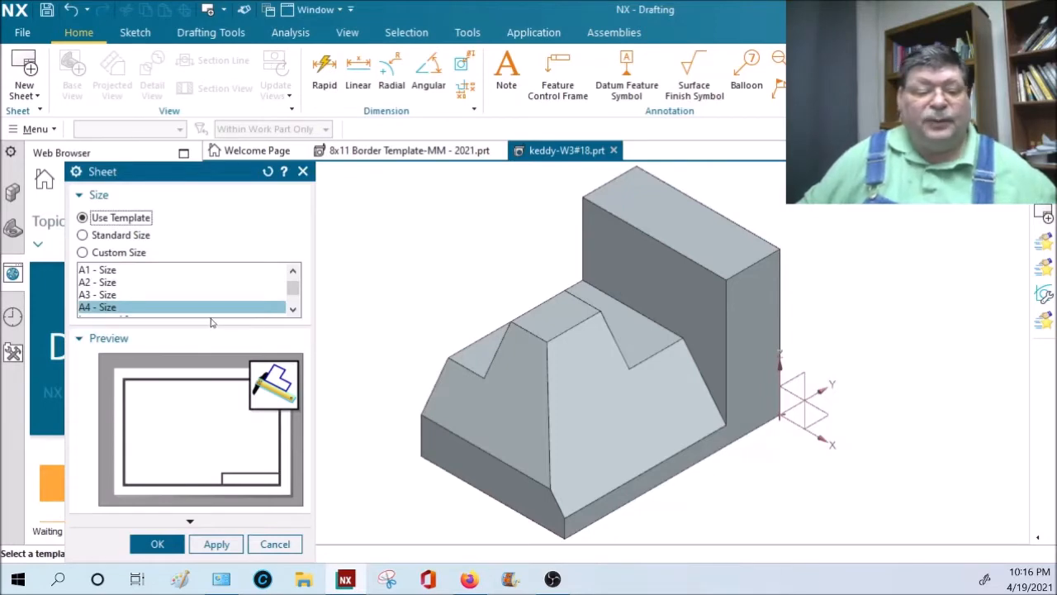
click(108, 308)
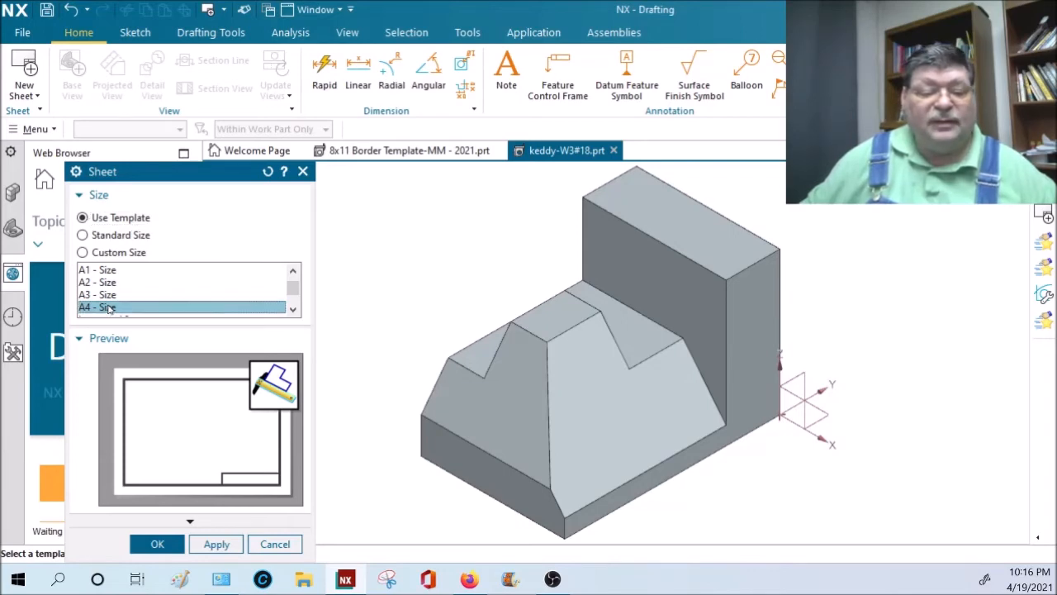
click(181, 544)
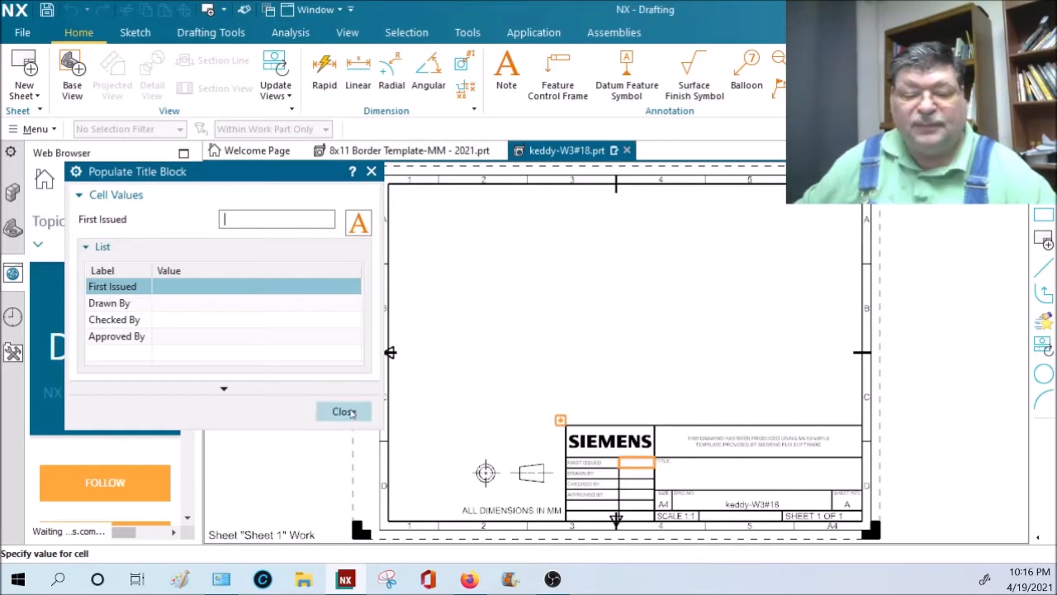
- Dismiss the title block and base view dialogs, then close keddy-W3#18 without saving
click(350, 412)
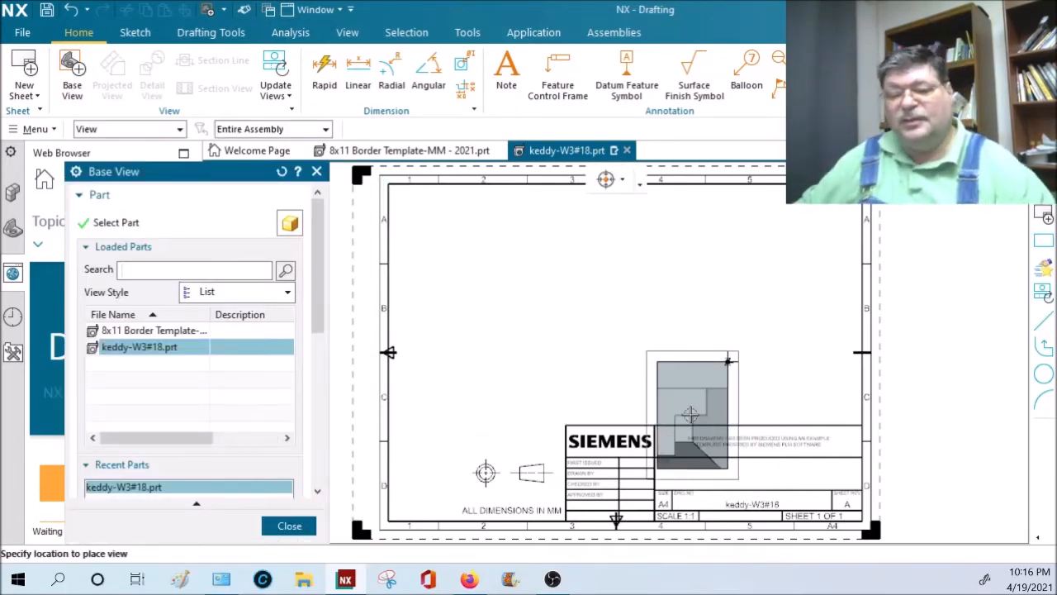
click(289, 526)
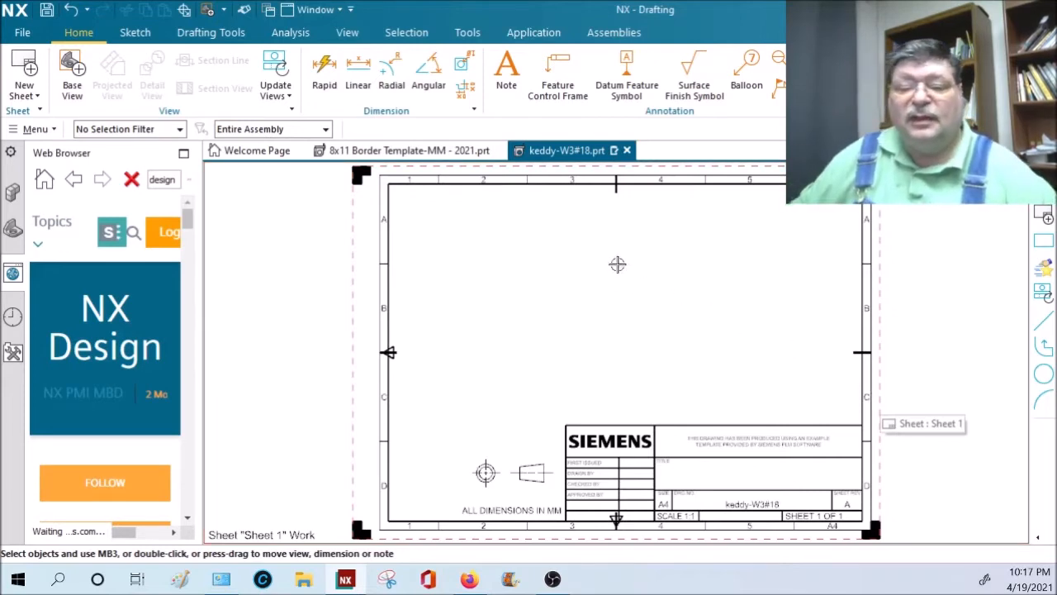
click(627, 151)
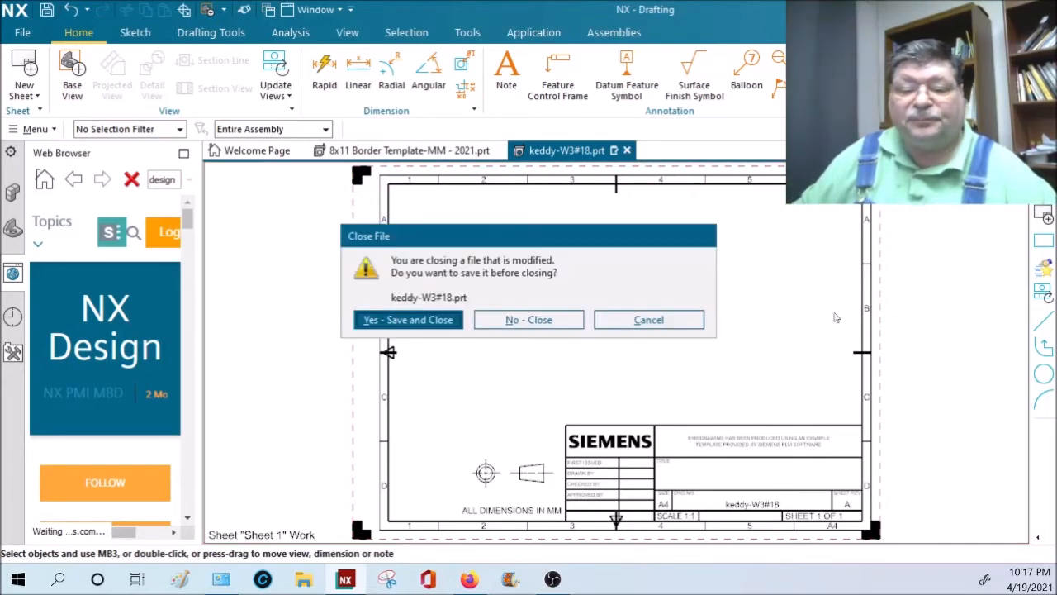
click(528, 320)
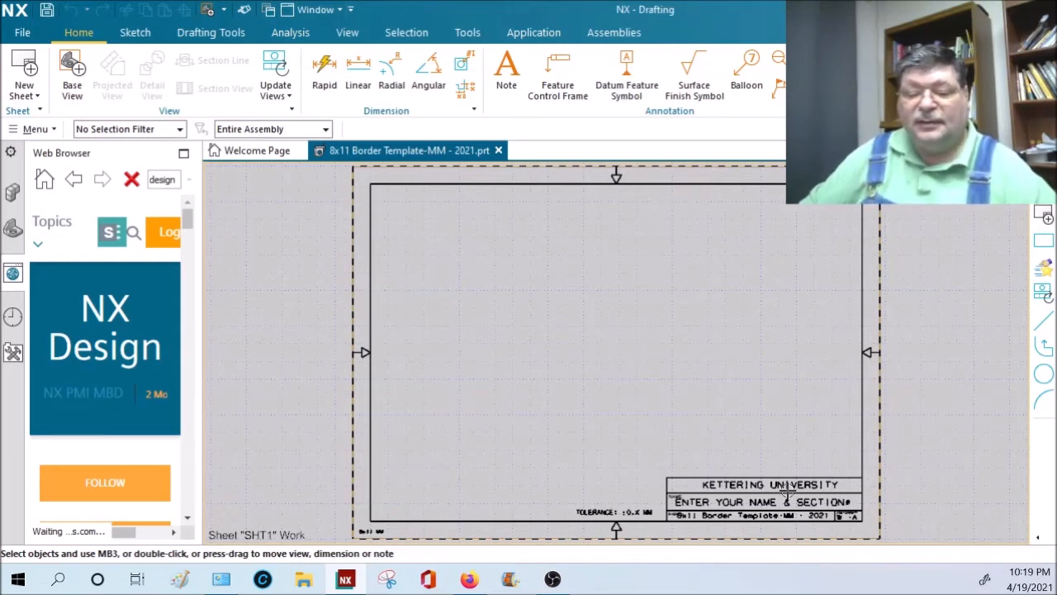
scroll(760, 504, up, 4)
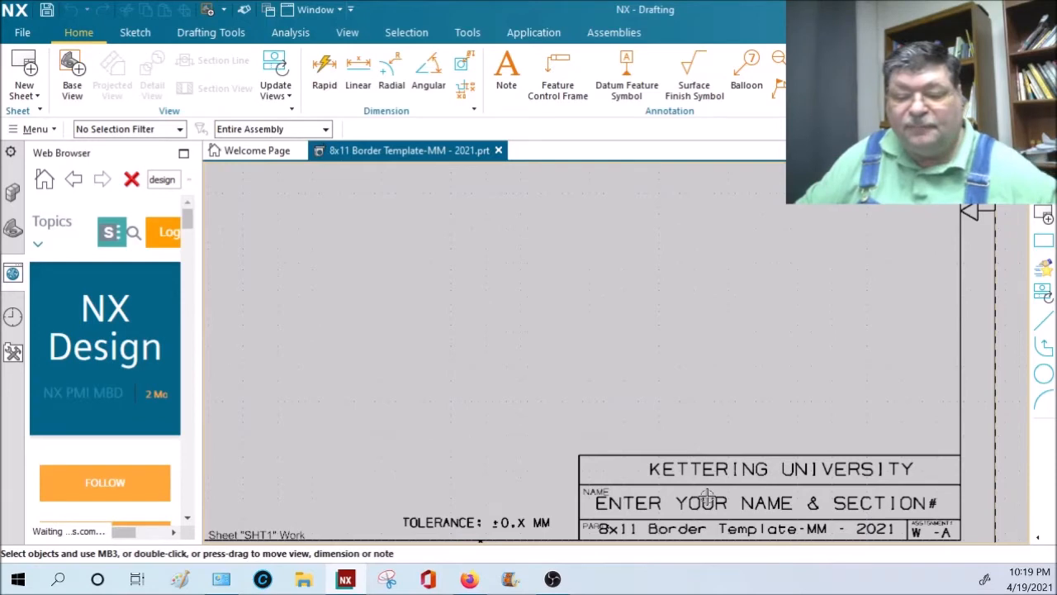
scroll(707, 496, down, 2)
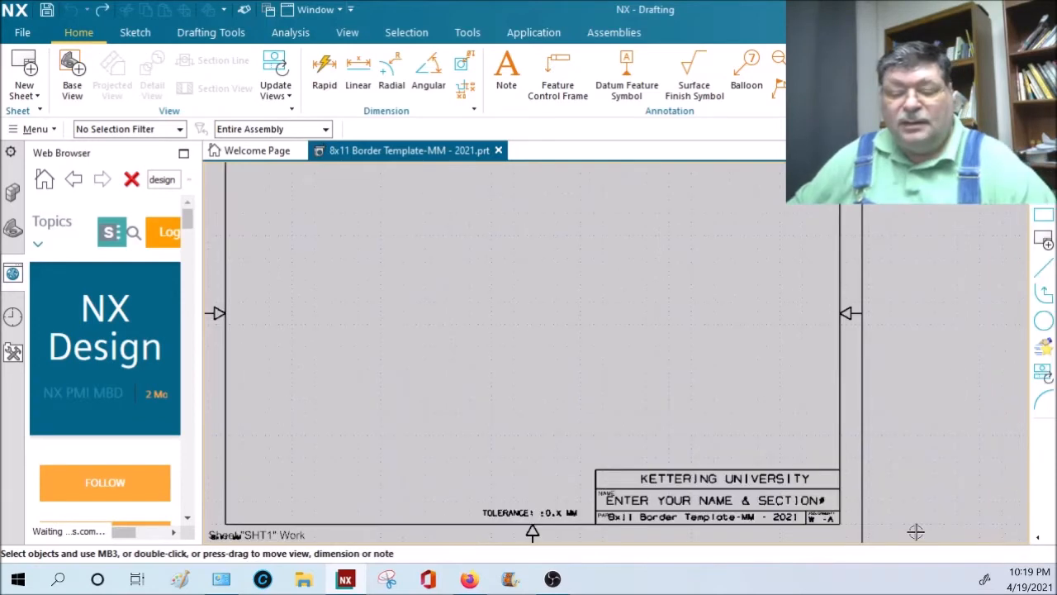
- Replace the ENTER YOUR NAME placeholder with the student's name and make the section SECTION#01
double_click(671, 500)
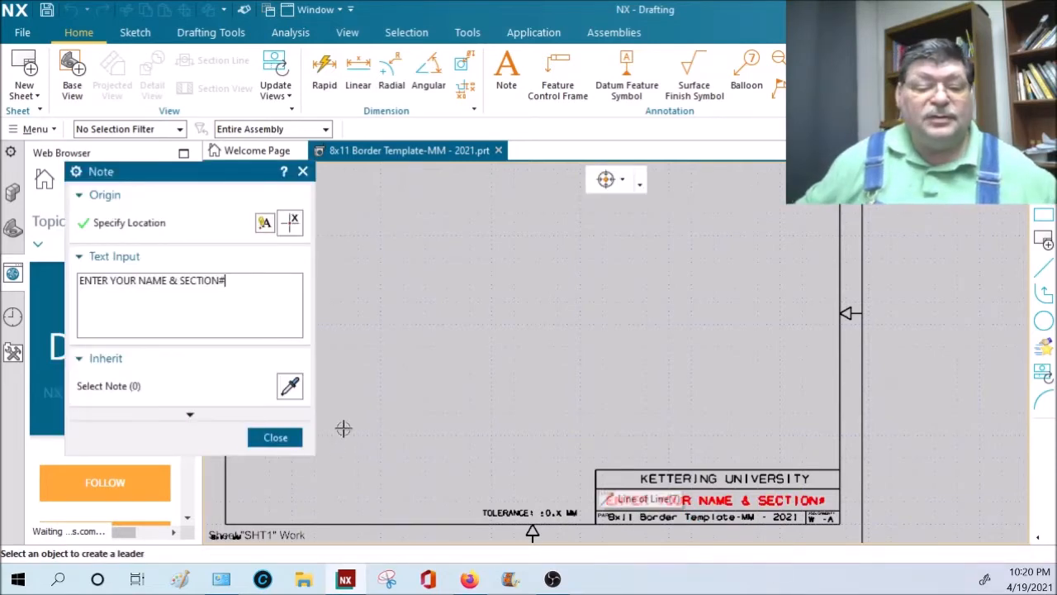
drag(170, 281, 80, 281)
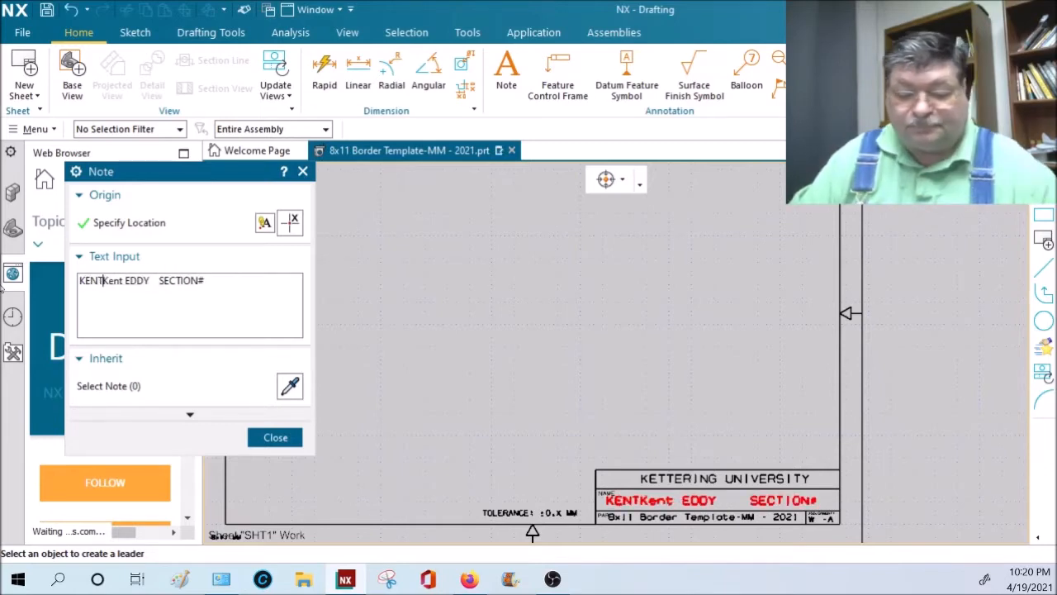
key(Delete)
key(Delete)
key(Delete)
key(Delete)
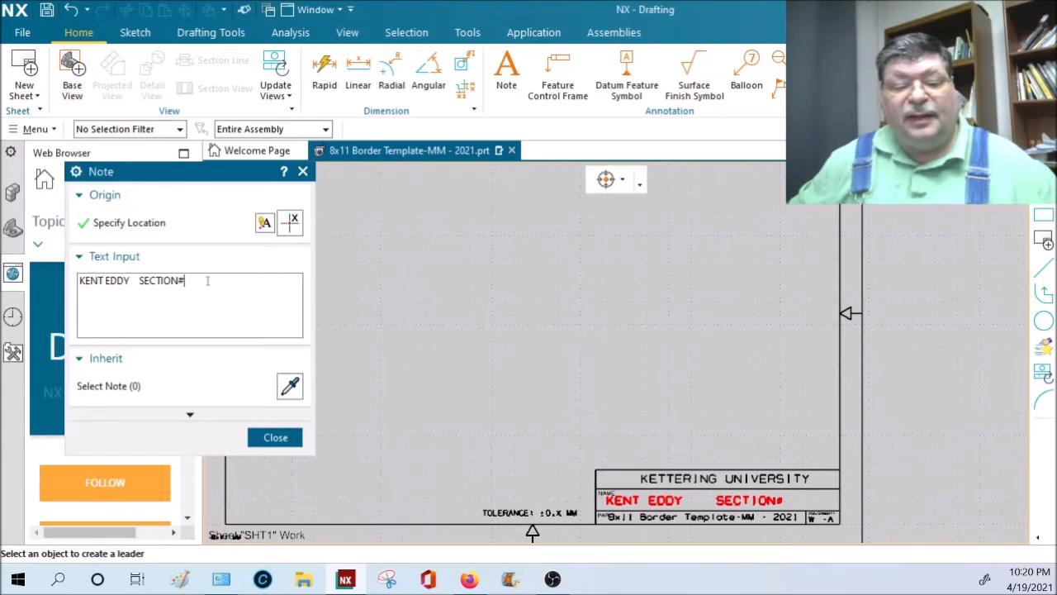
text(01)
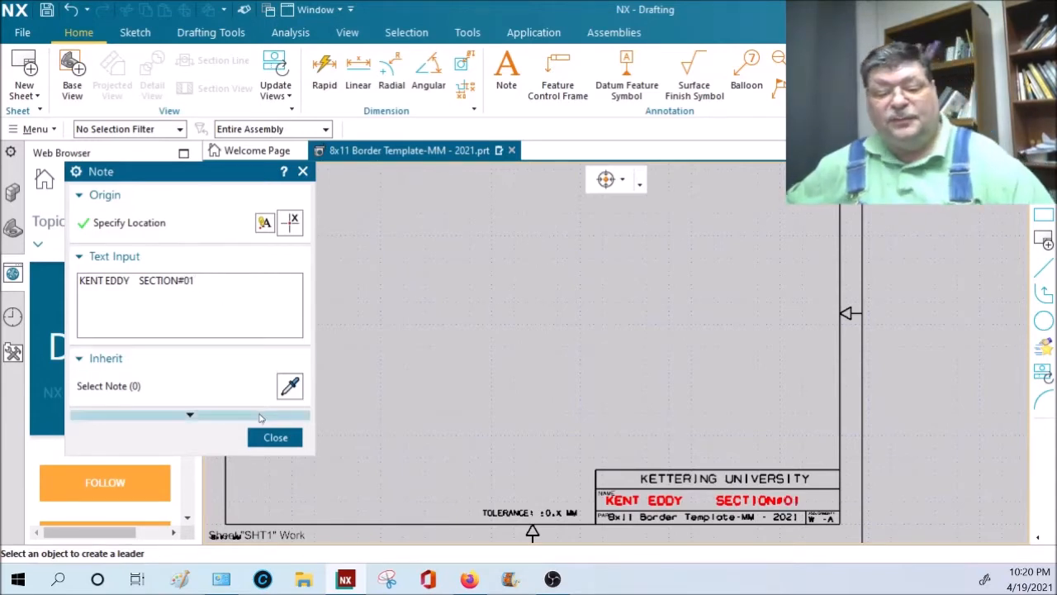
click(281, 437)
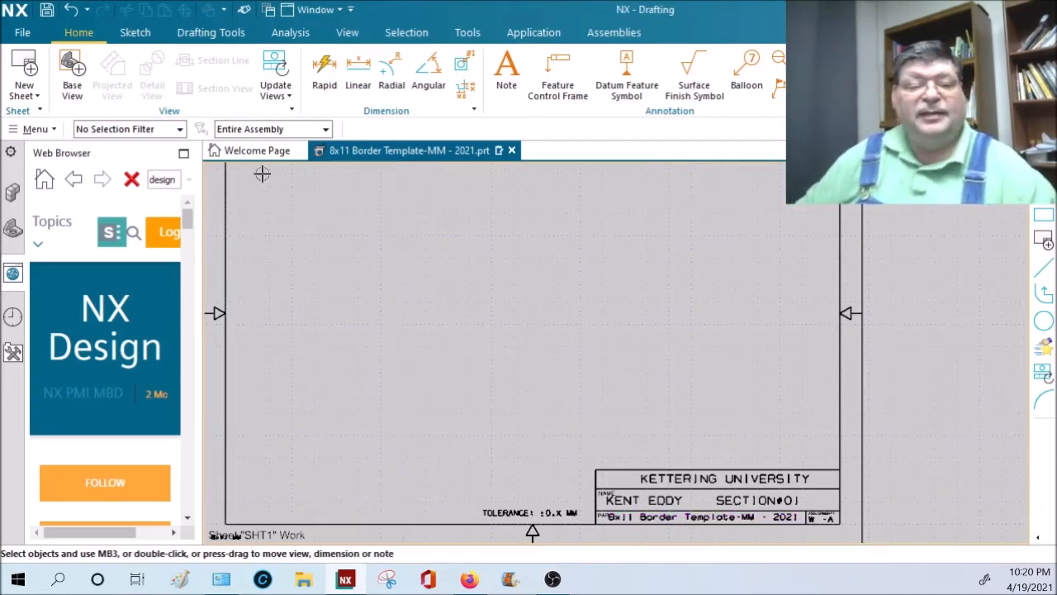
- Save the drawing as a new part named student-name_Sec01_W3A1
click(22, 32)
mouse_move(55, 139)
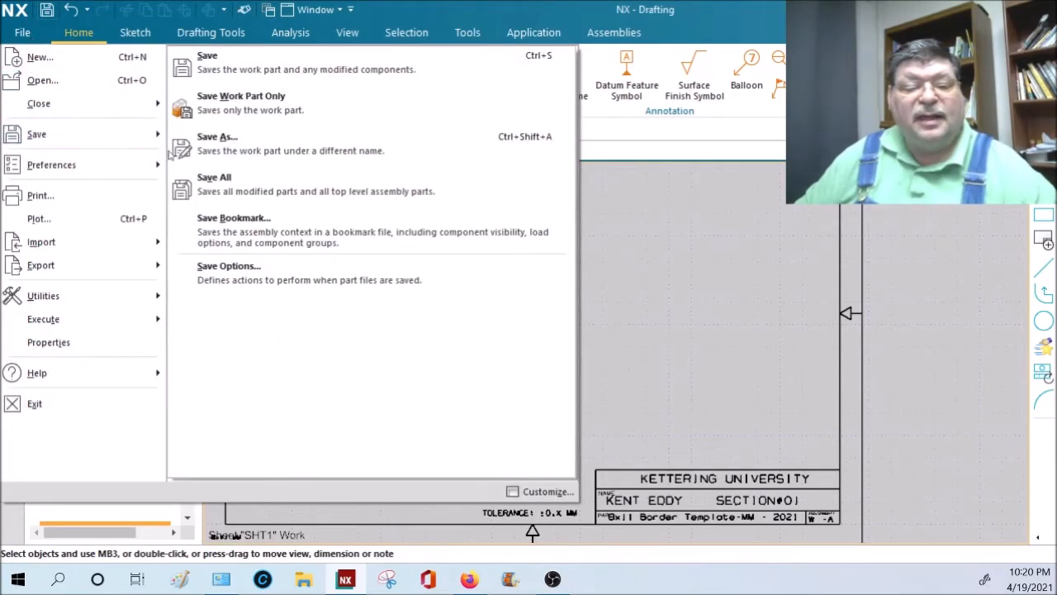
click(213, 137)
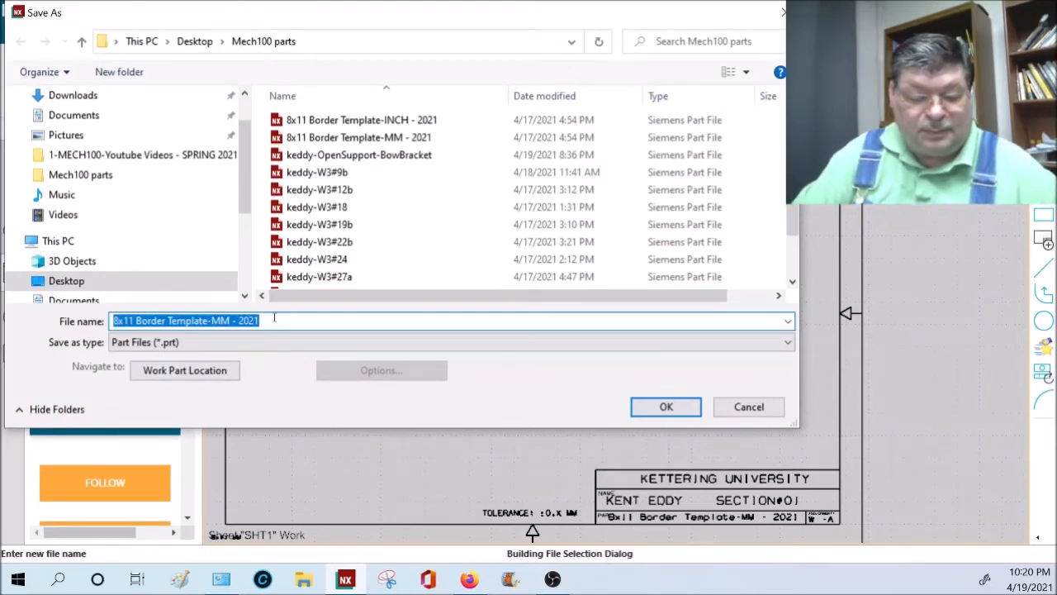
text(KEDDY)
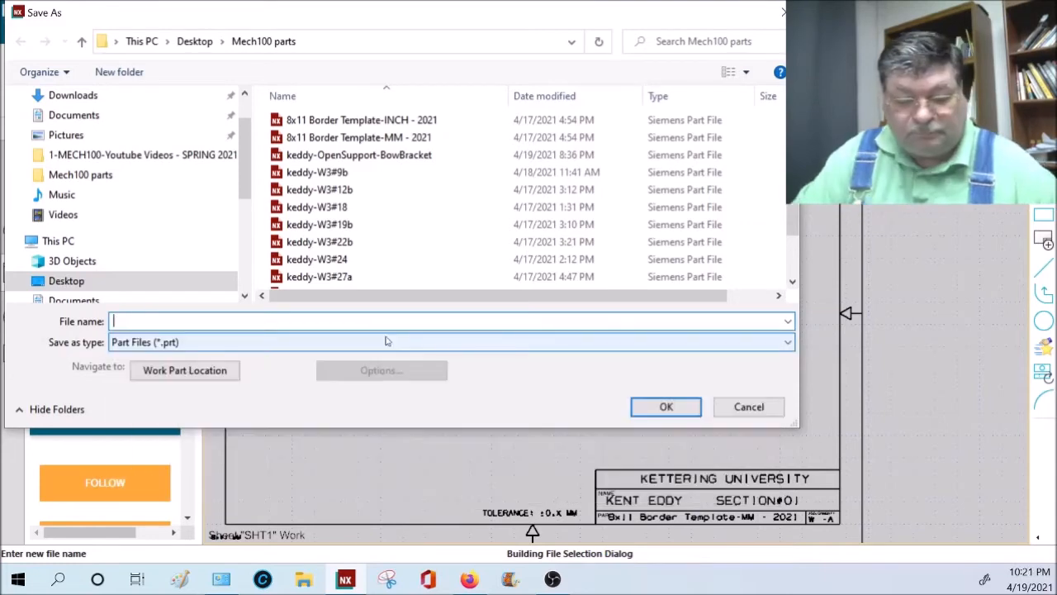
text(Kent)
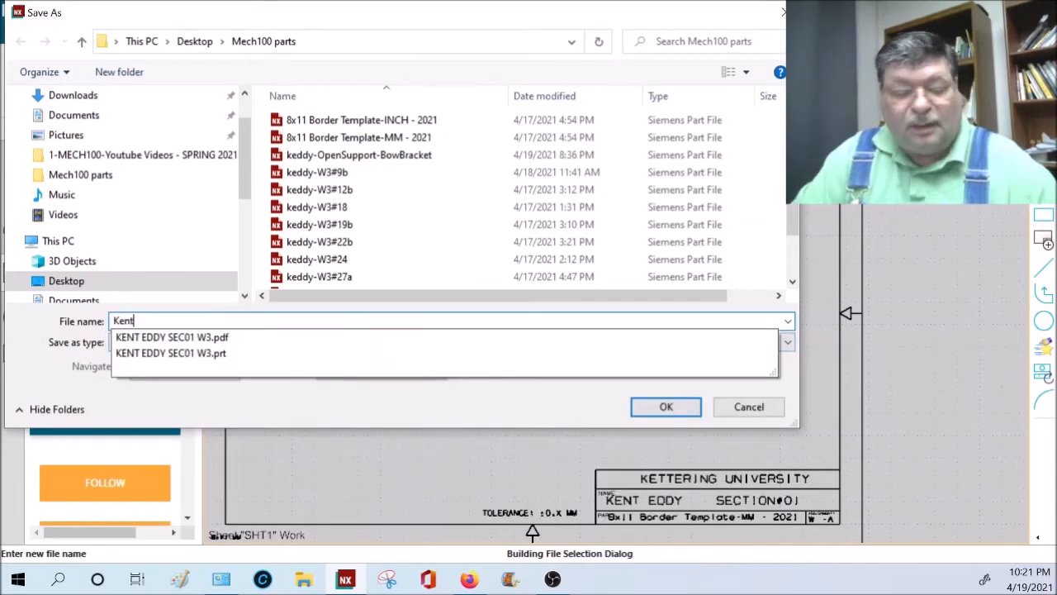
text(_)
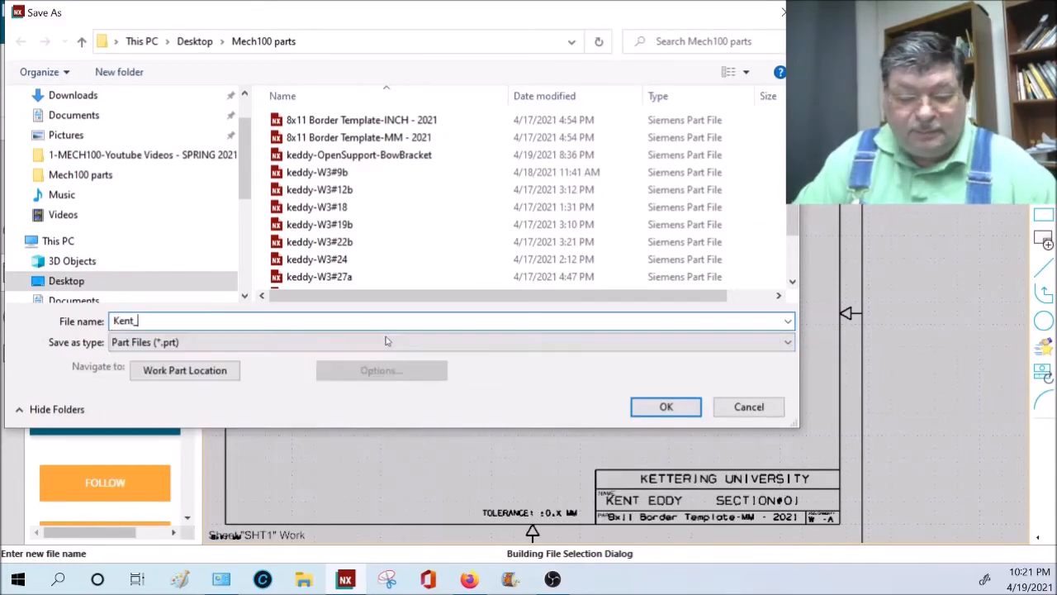
text(Eddy_Sec0)
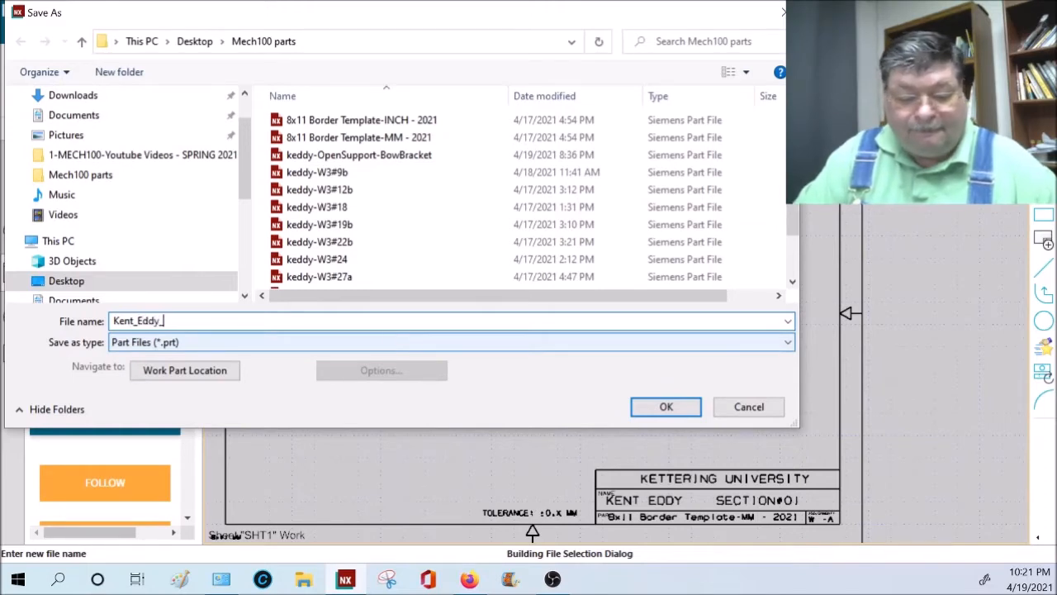
text(1)
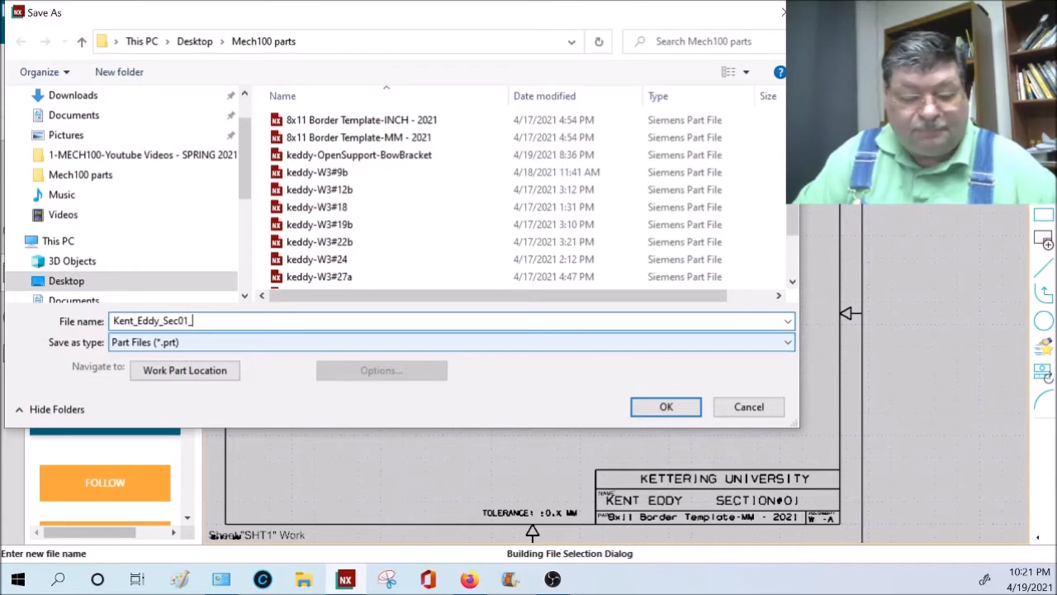
text(_W)
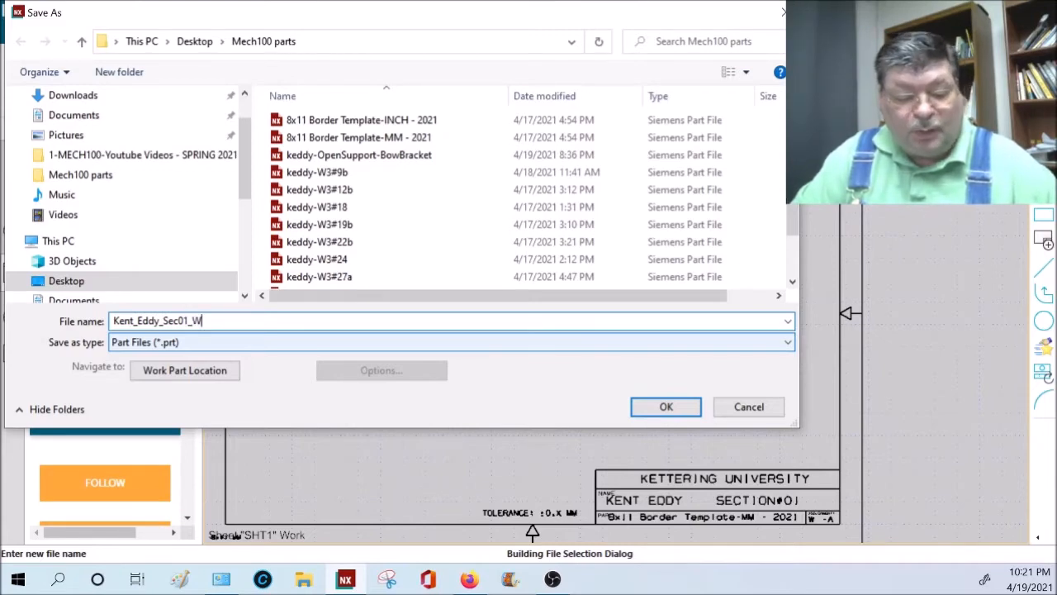
text(3)
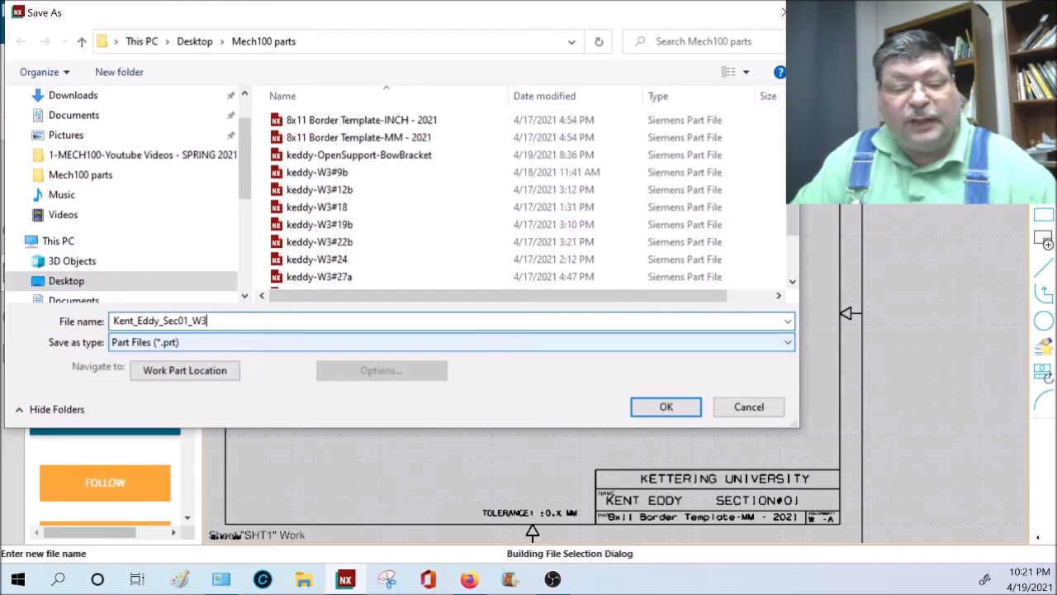
text(A1)
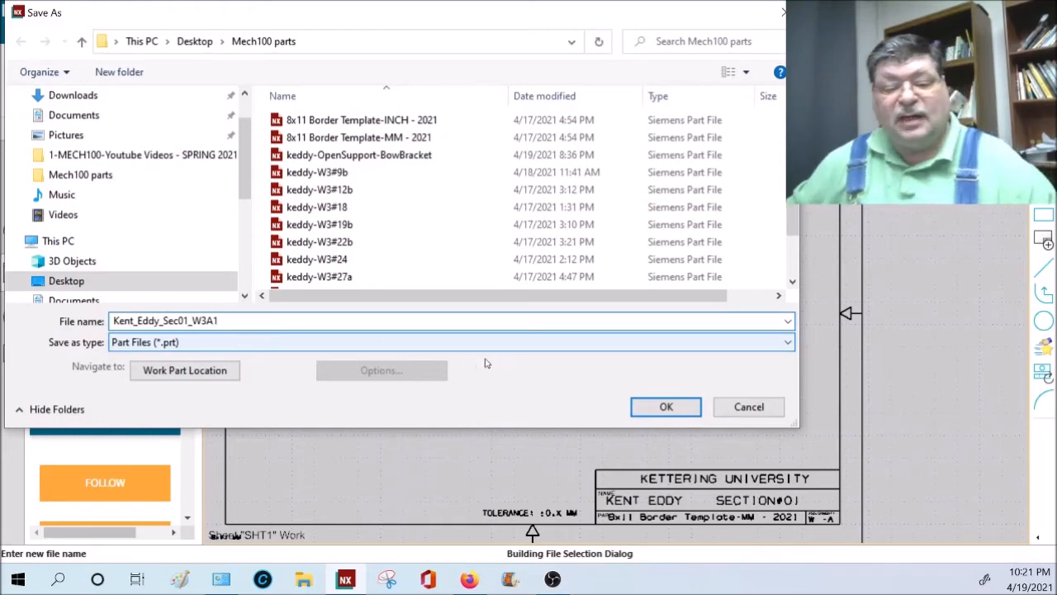
click(666, 406)
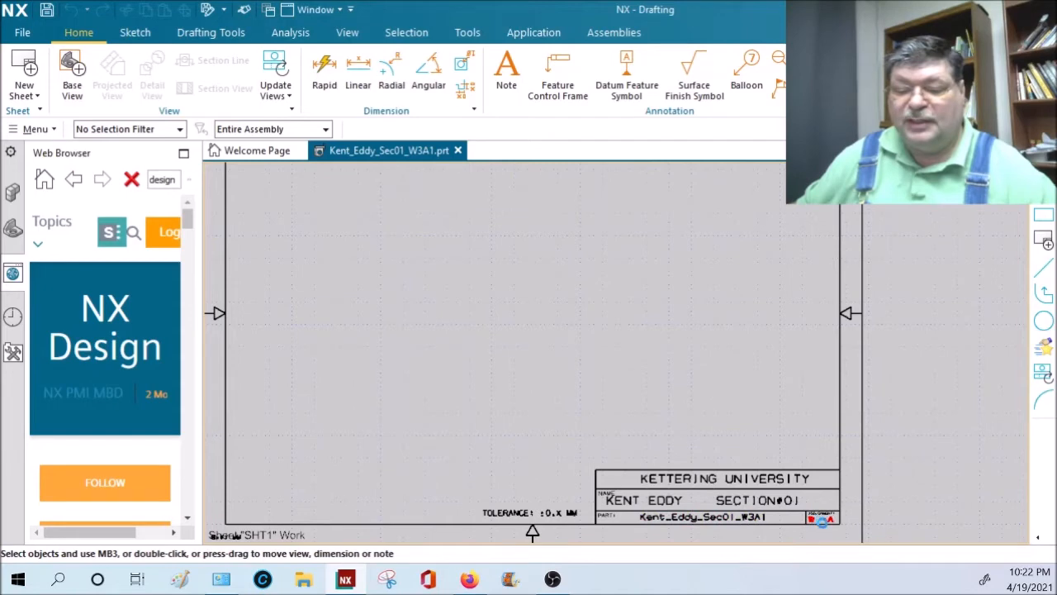
- Edit the title-block sheet note so W -A reads W3-A1
double_click(818, 519)
click(130, 281)
text(3 -A<C>)
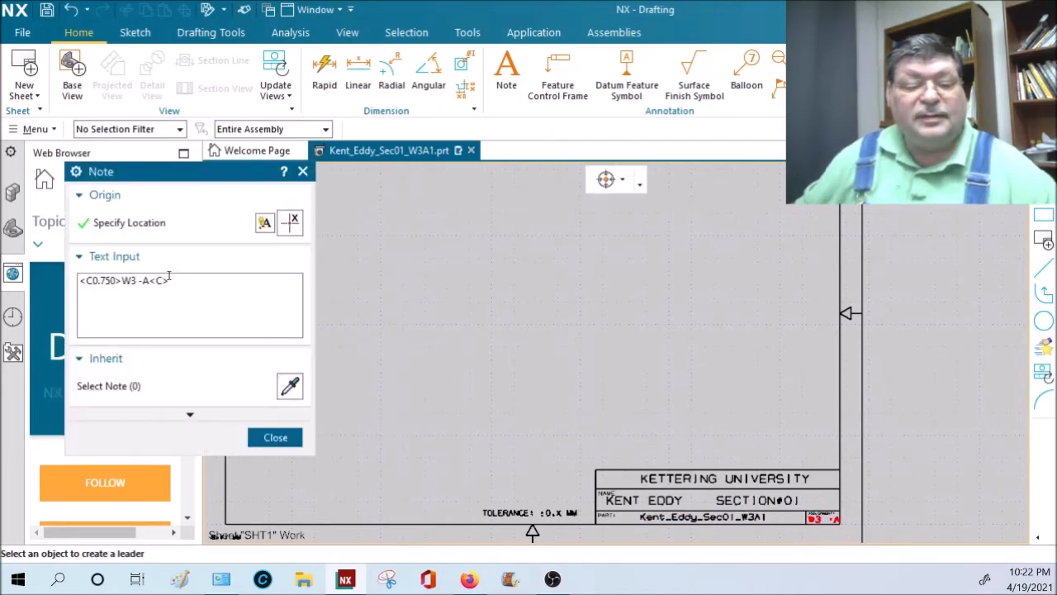
click(152, 281)
text(1)
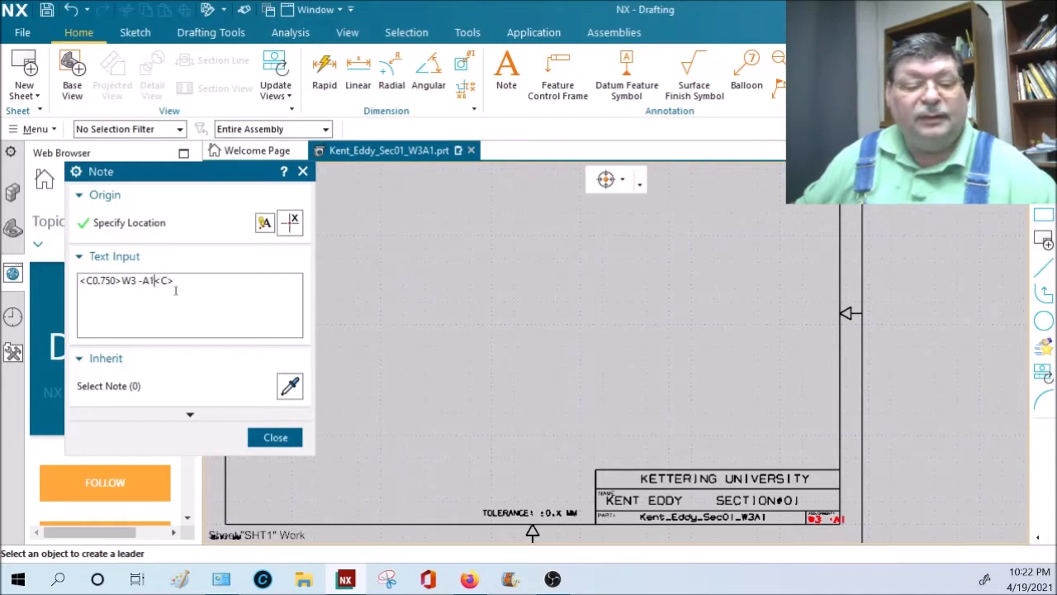
click(141, 281)
key(BackSpace)
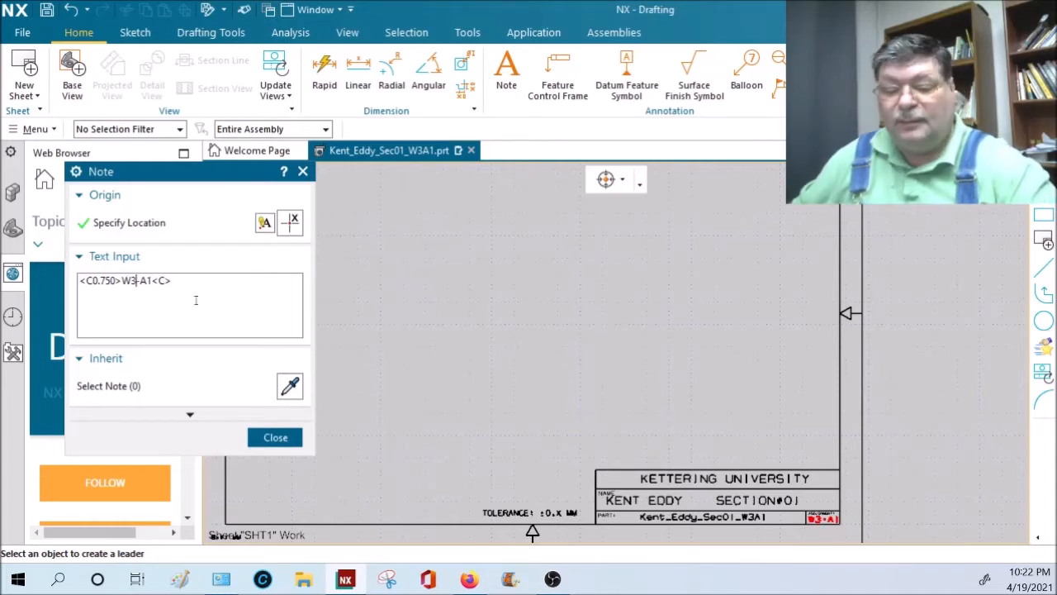
click(275, 437)
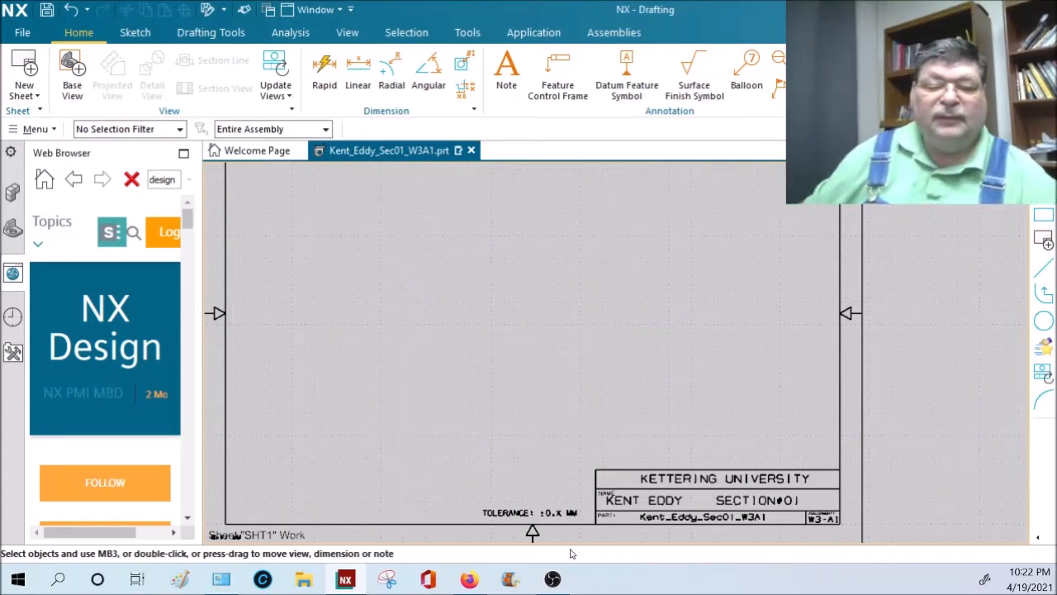
- Zoom out to the full border, start Base View, and toggle its dialog options between Less and More
scroll(715, 420, down, 1)
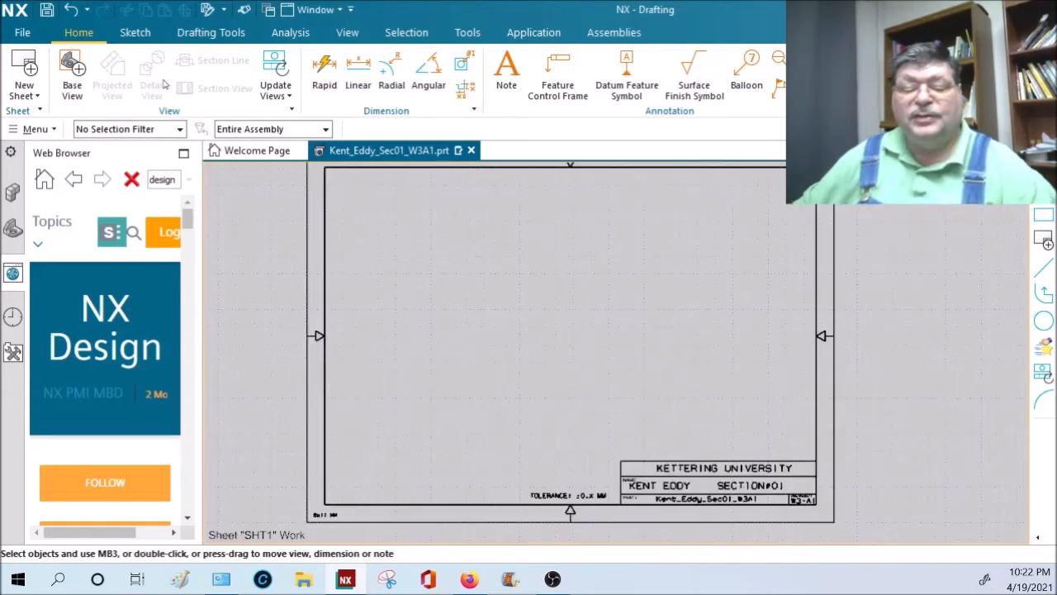
click(69, 75)
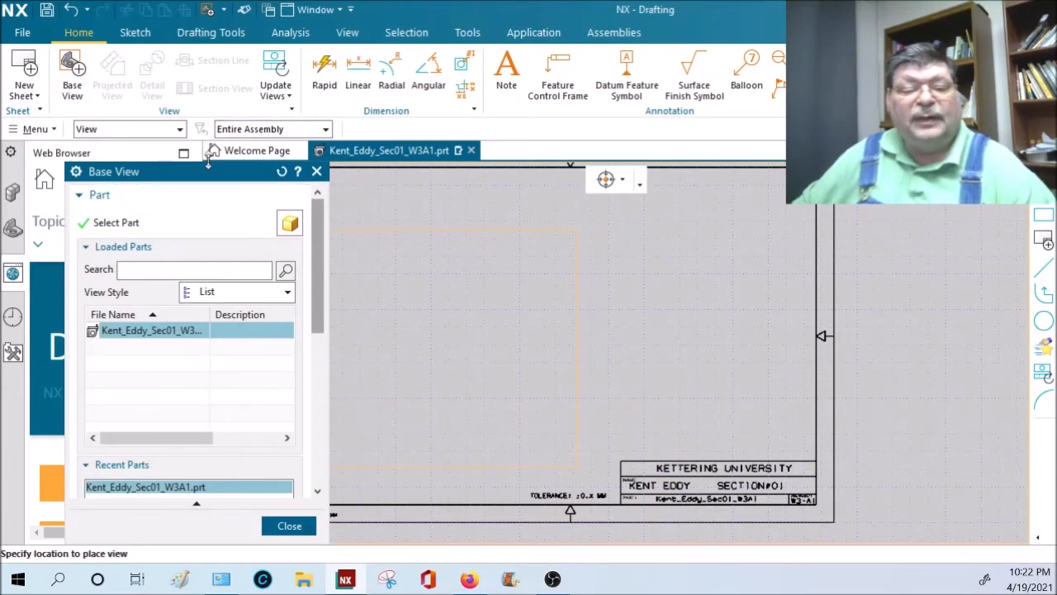
drag(196, 175, 269, 109)
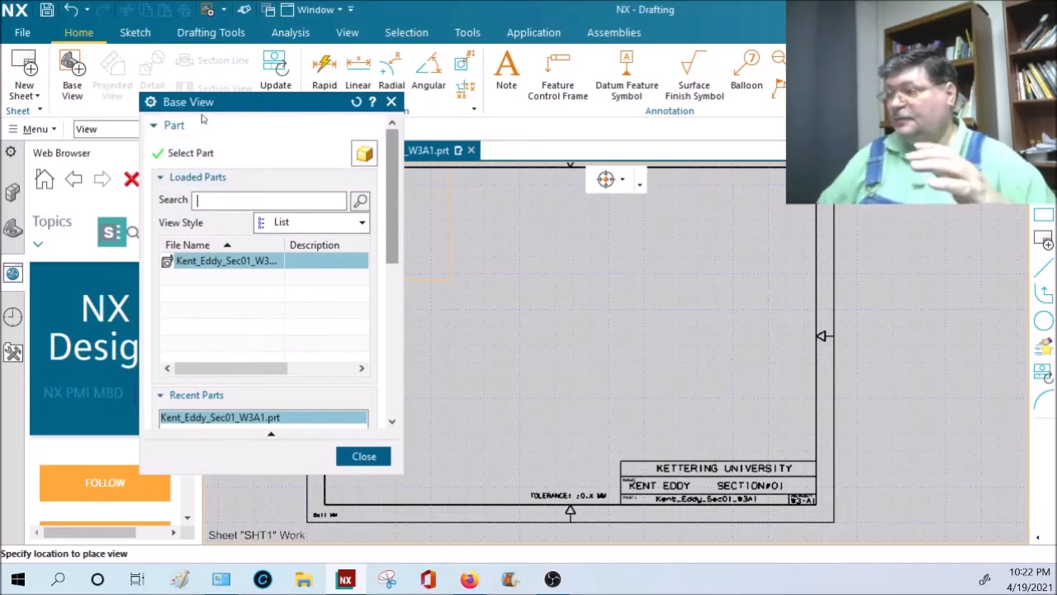
click(151, 101)
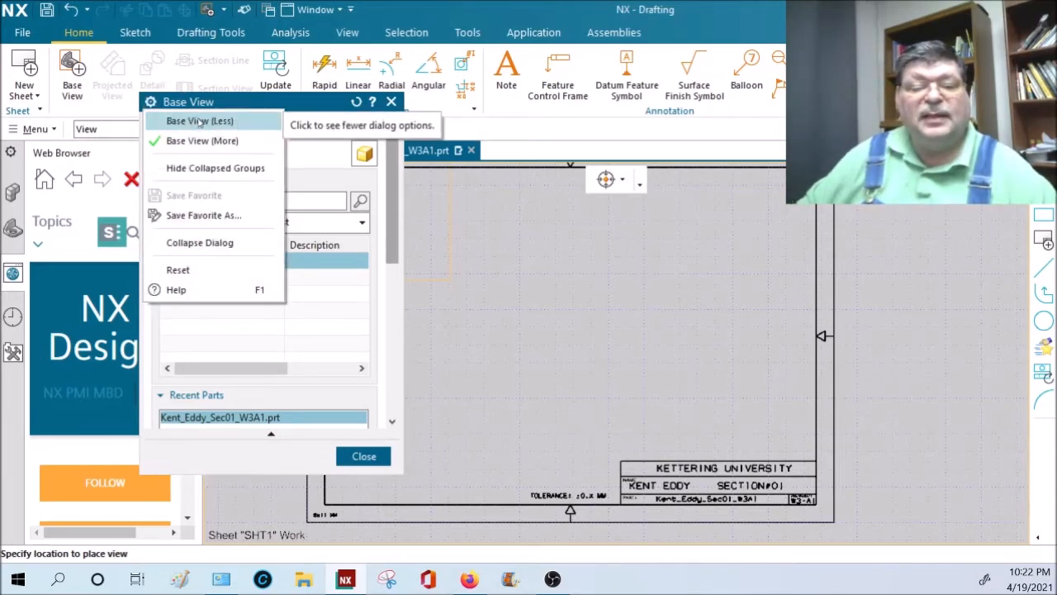
click(201, 124)
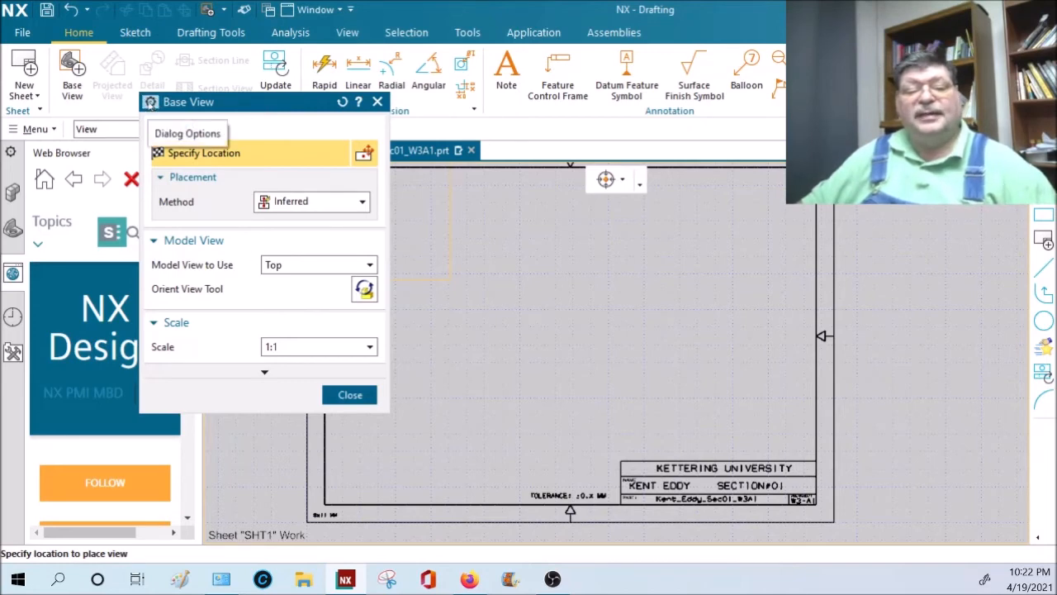
click(150, 102)
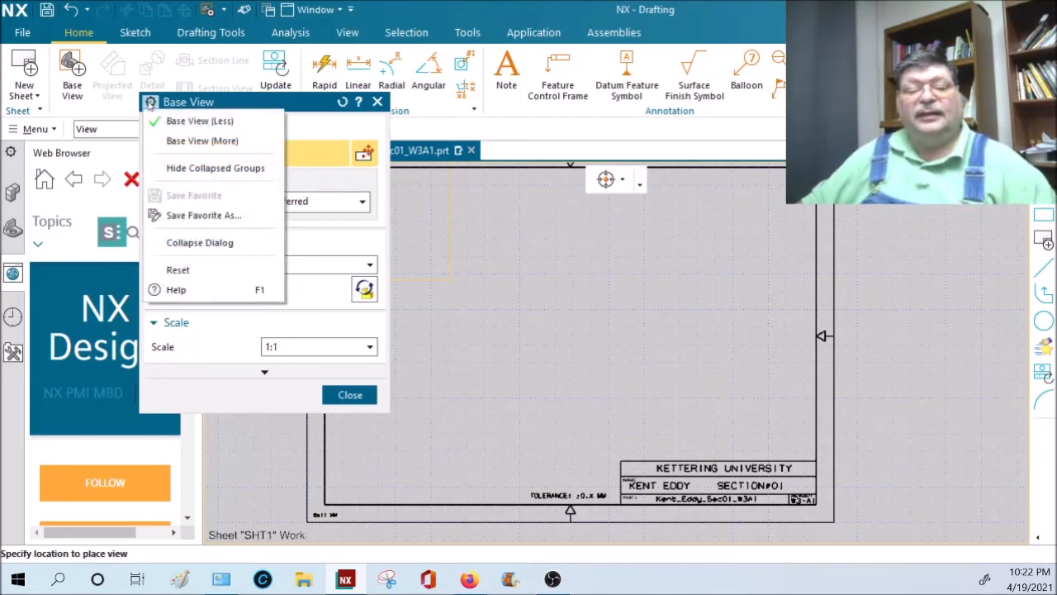
click(222, 146)
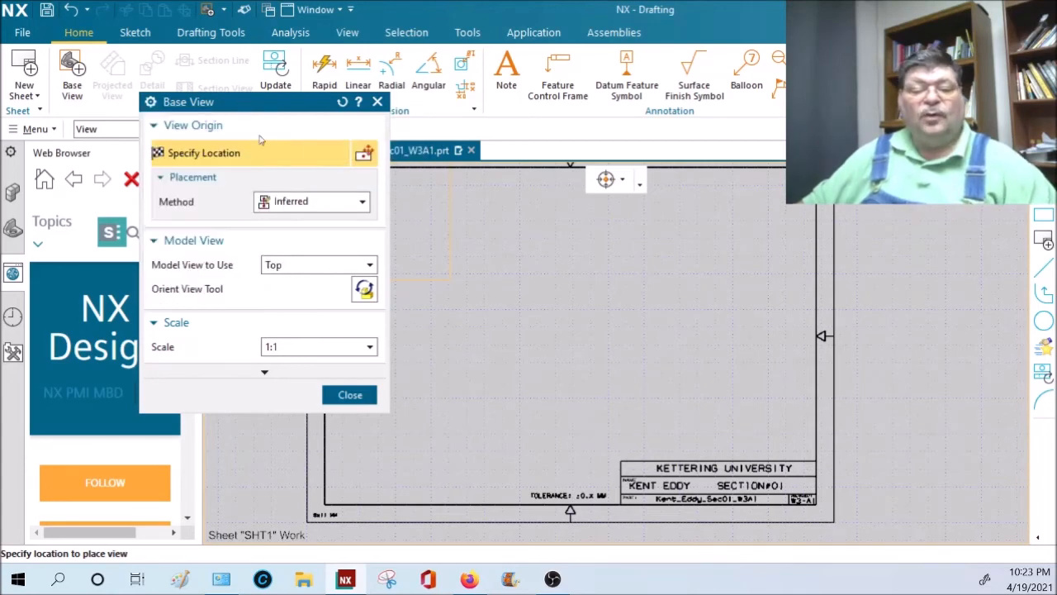
- Expand the Base View dialog to show all options, including the Part list
click(265, 375)
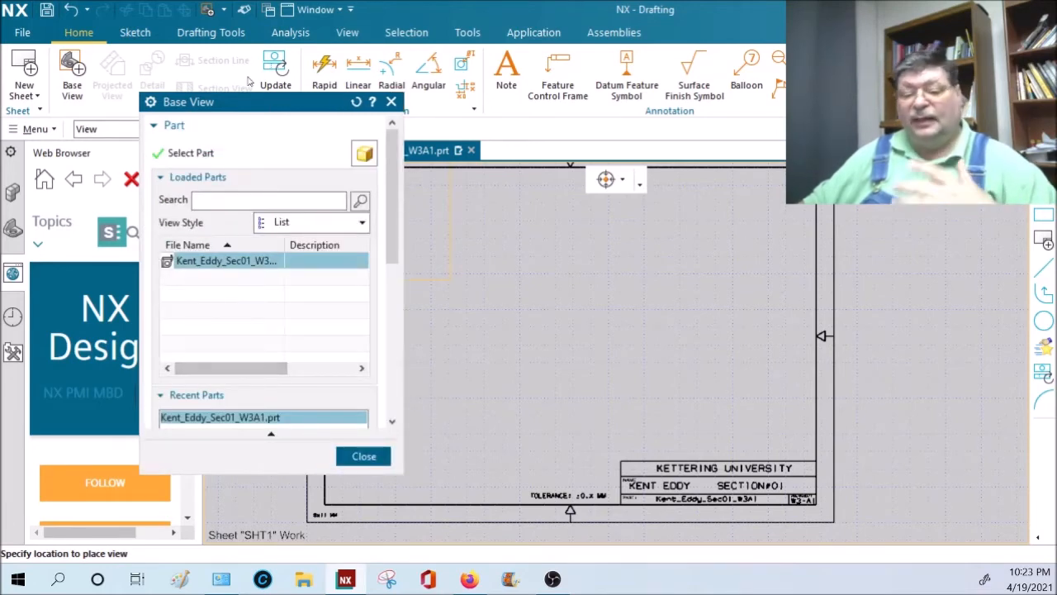
drag(321, 472, 335, 588)
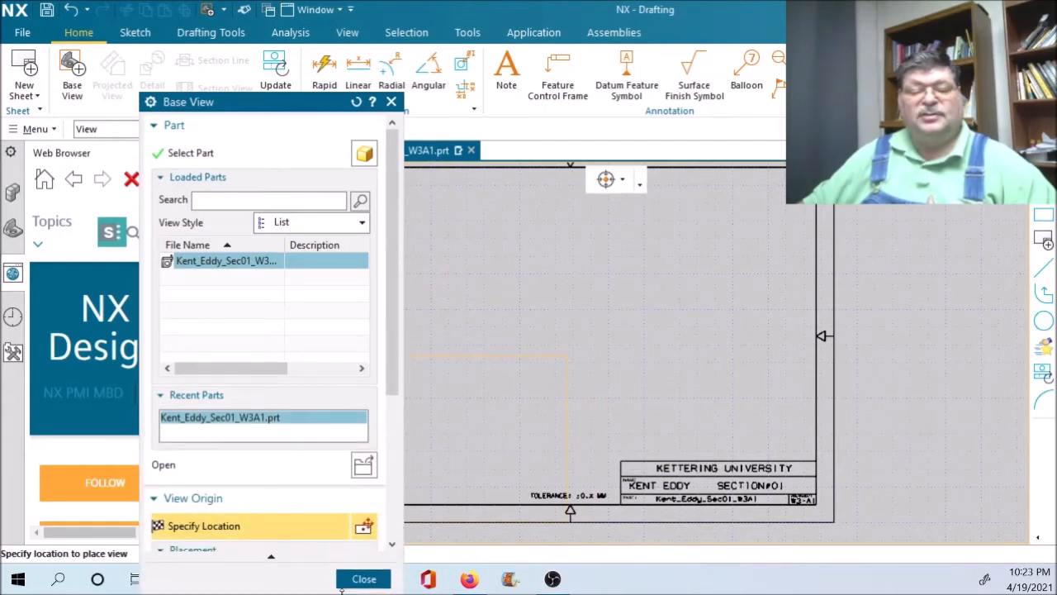
drag(251, 95, 244, 8)
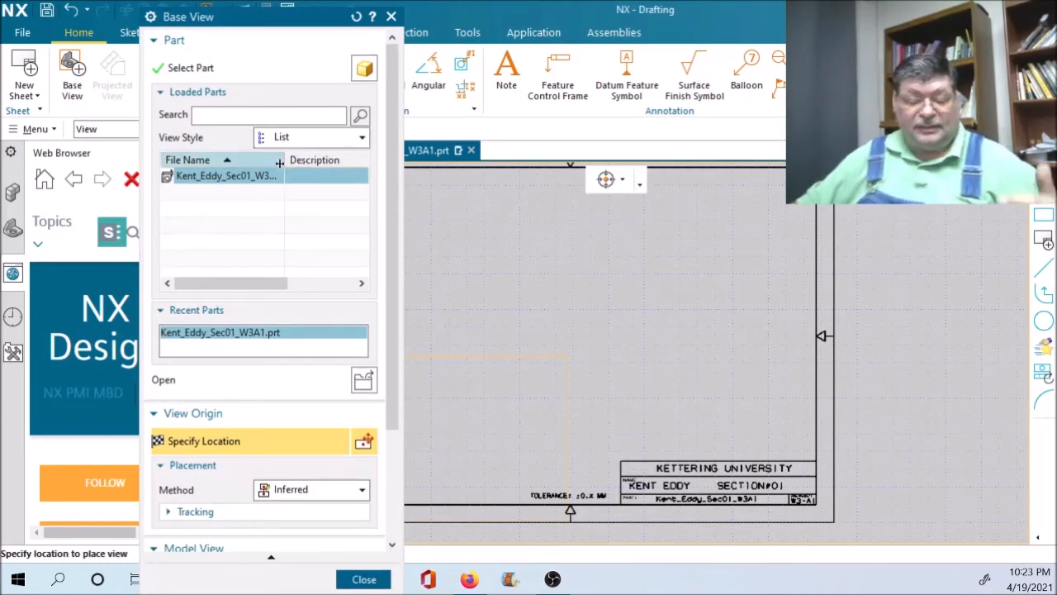
click(205, 40)
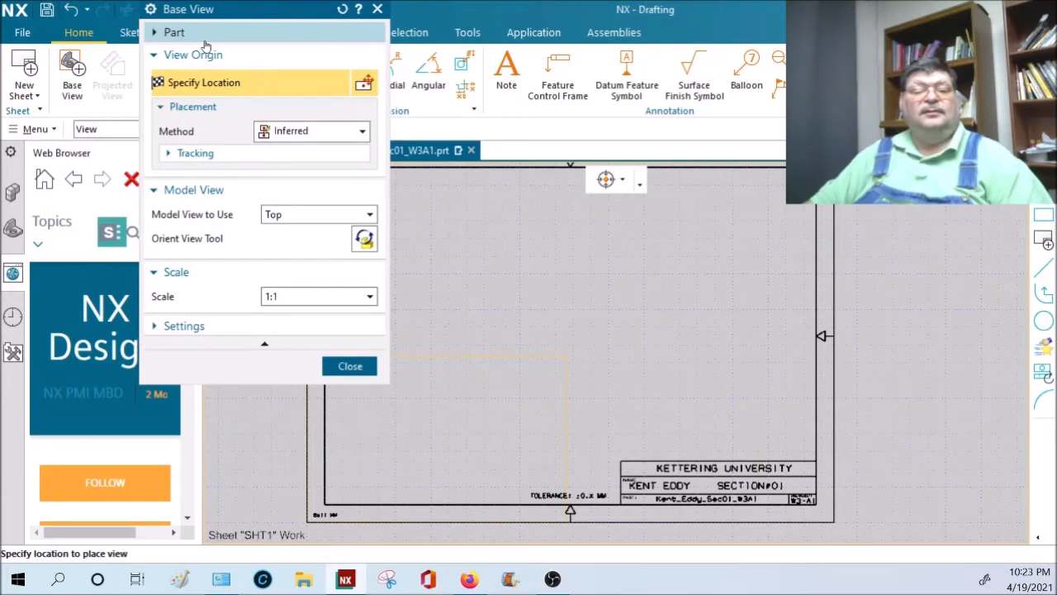
click(205, 40)
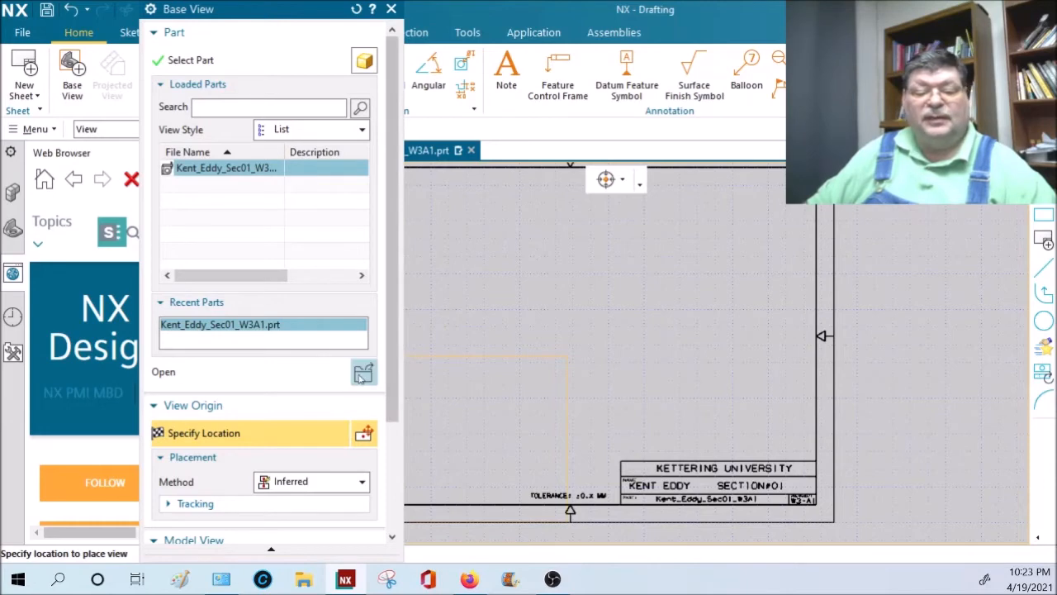
- Load keddy-W3#9b into Base View and scroll to its Top orientation and 1:1 scale
click(364, 376)
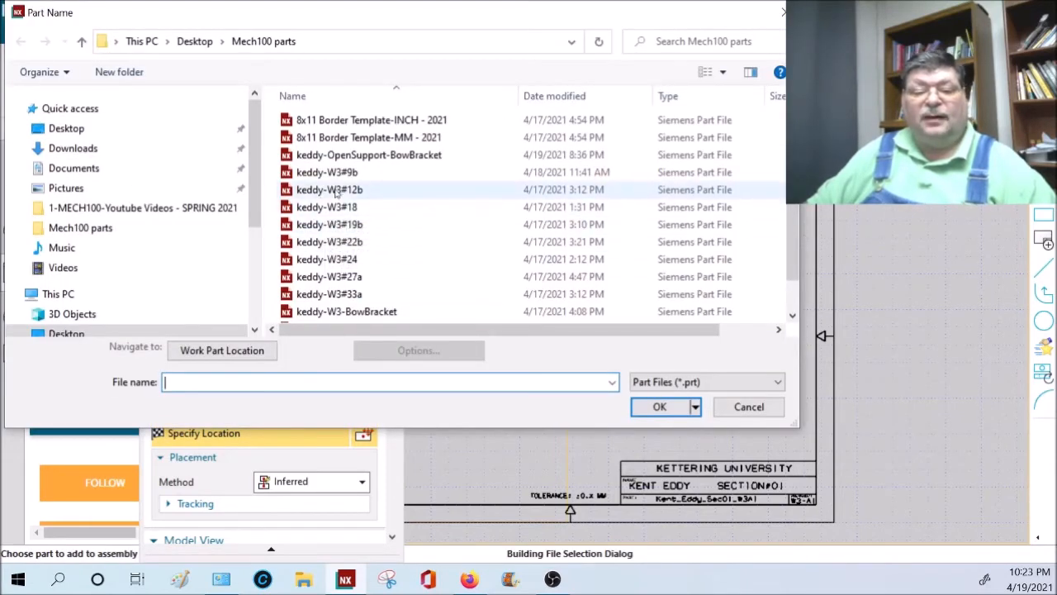
click(337, 176)
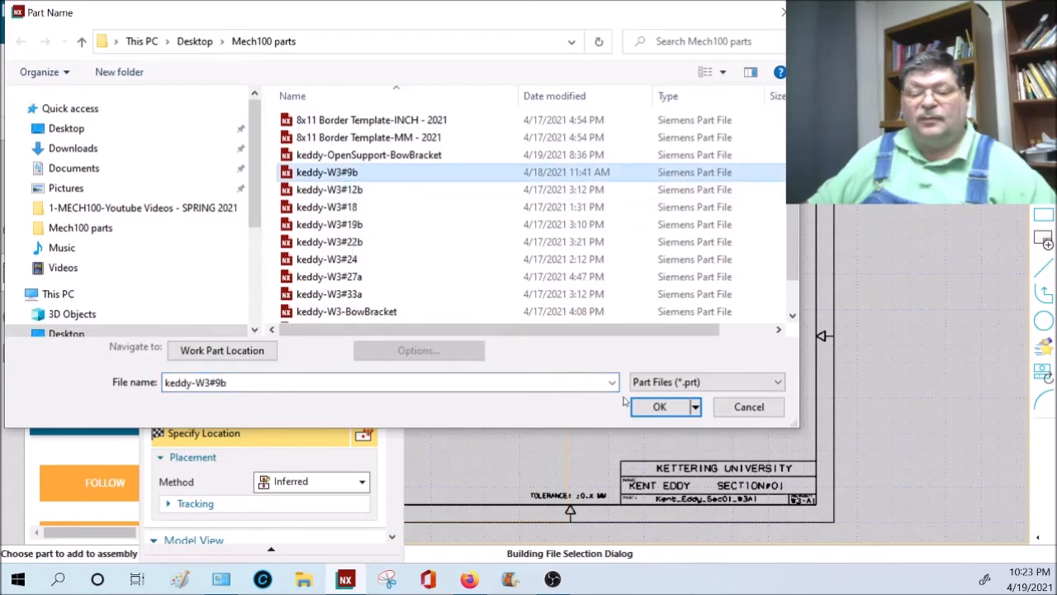
click(657, 404)
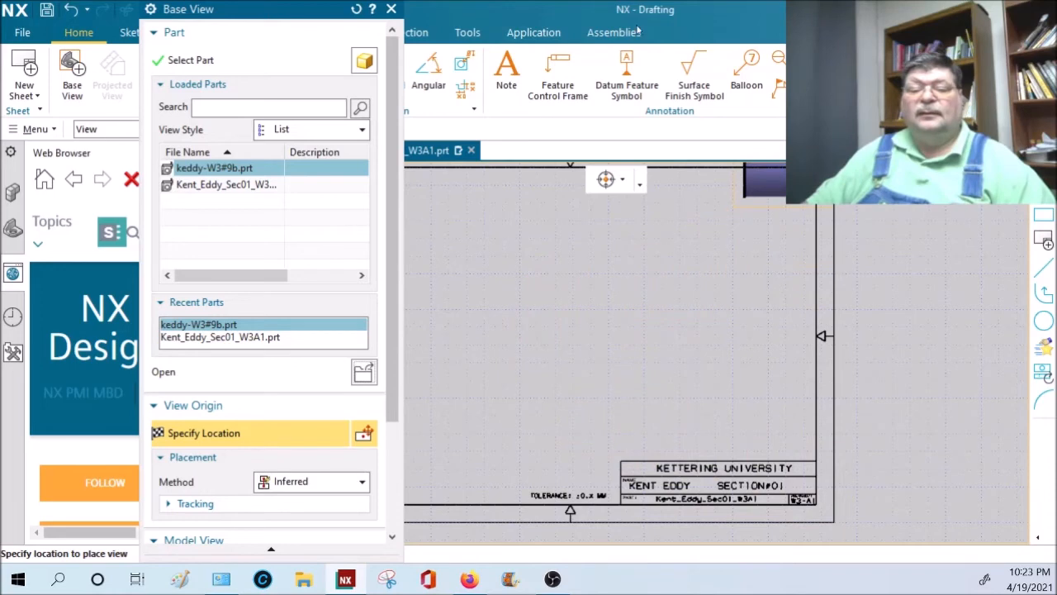
drag(316, 12, 189, 12)
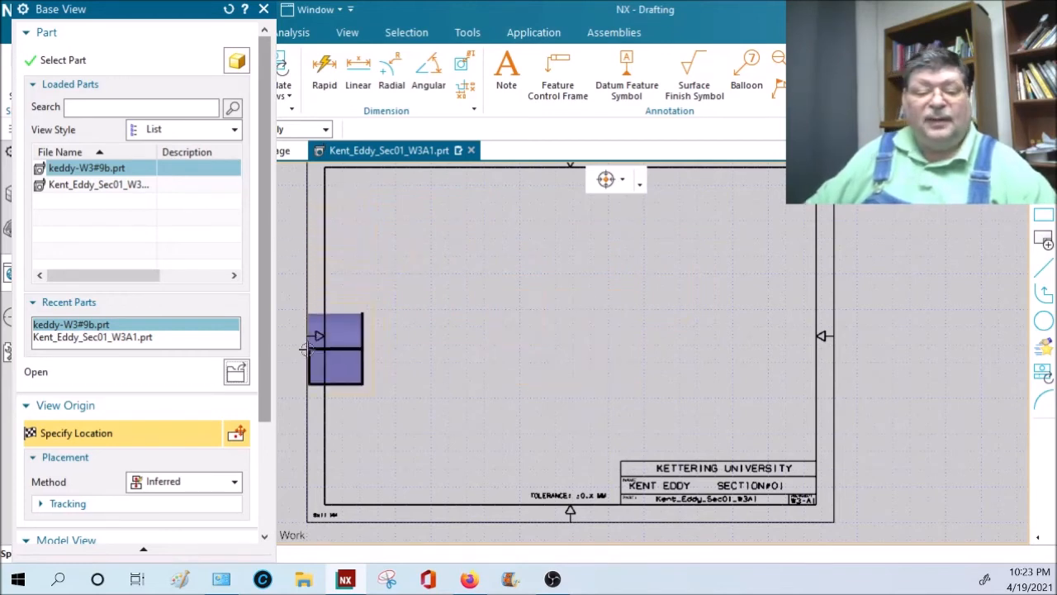
scroll(266, 371, down, 5)
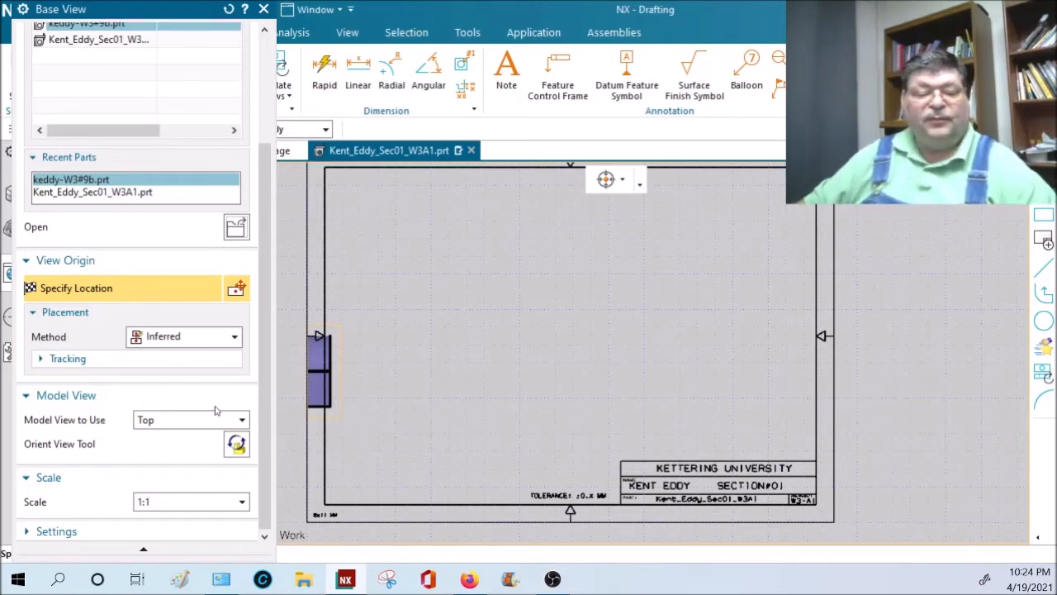
- Change the keddy-W3#9b base view orientation from Top to Isometric
click(241, 422)
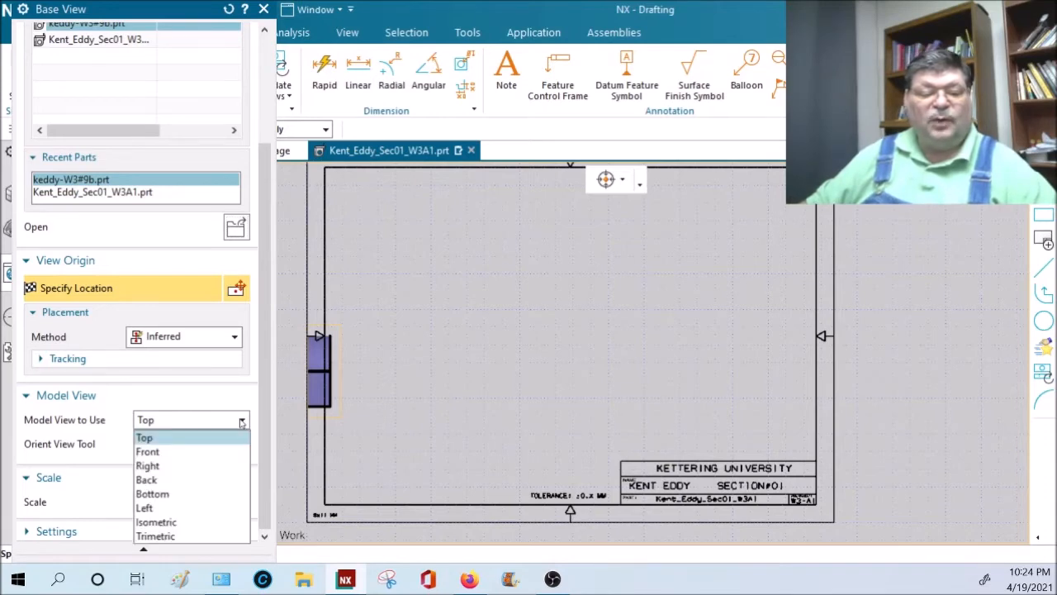
click(181, 522)
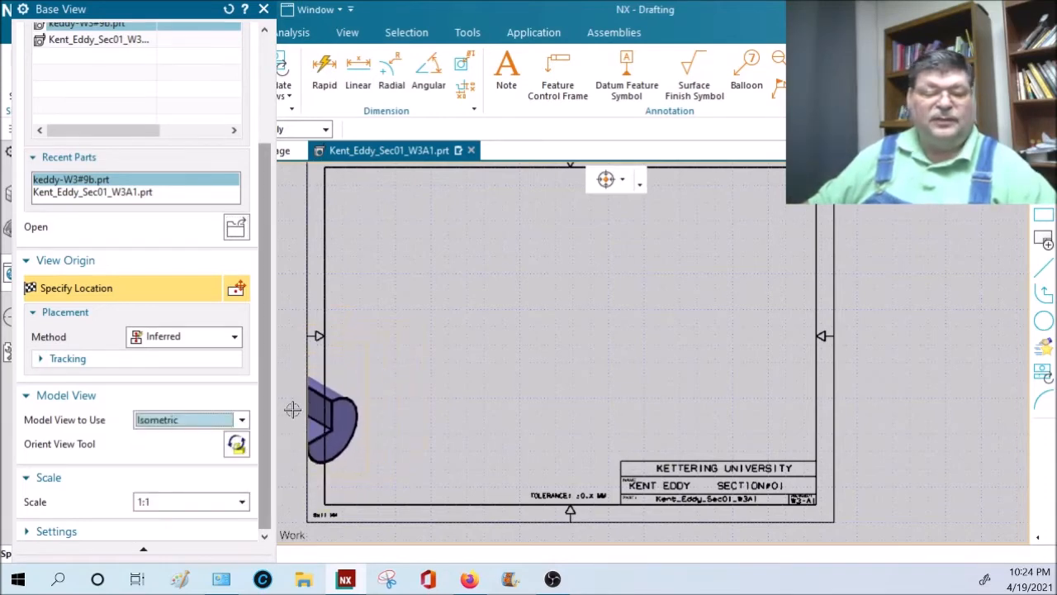
click(241, 420)
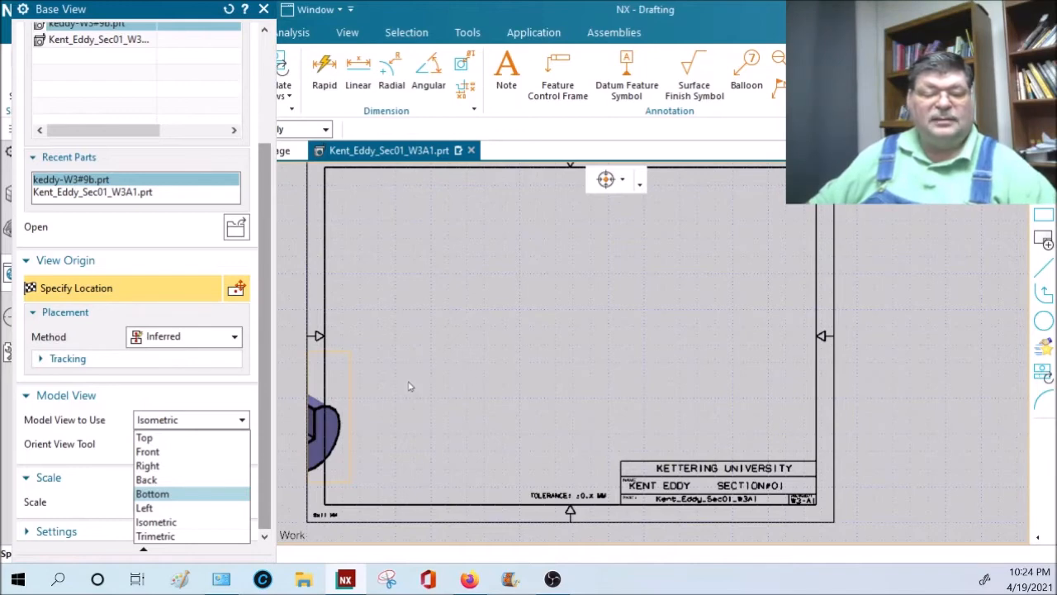
click(539, 408)
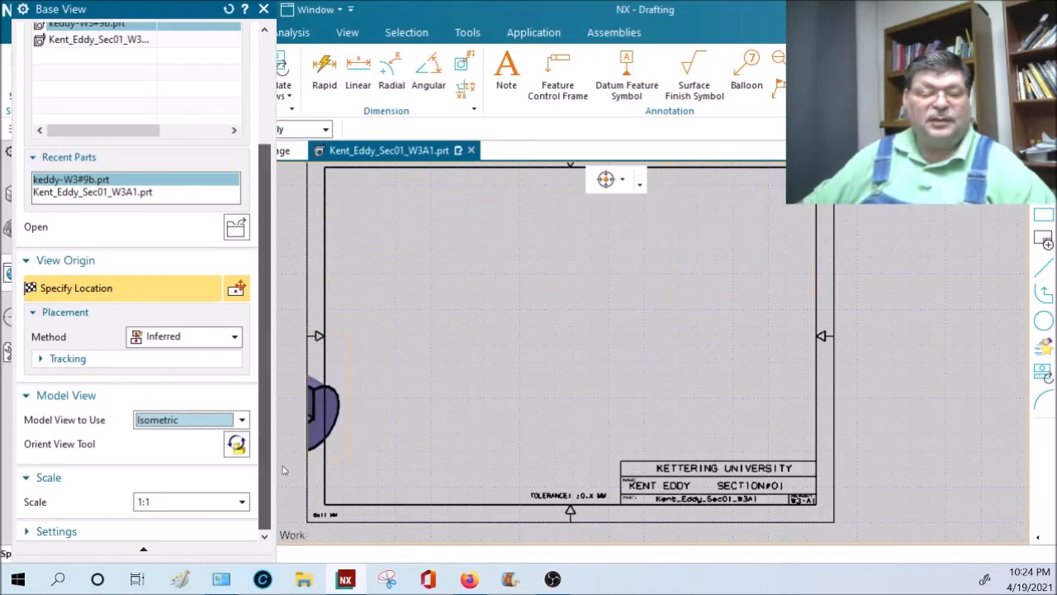
click(243, 504)
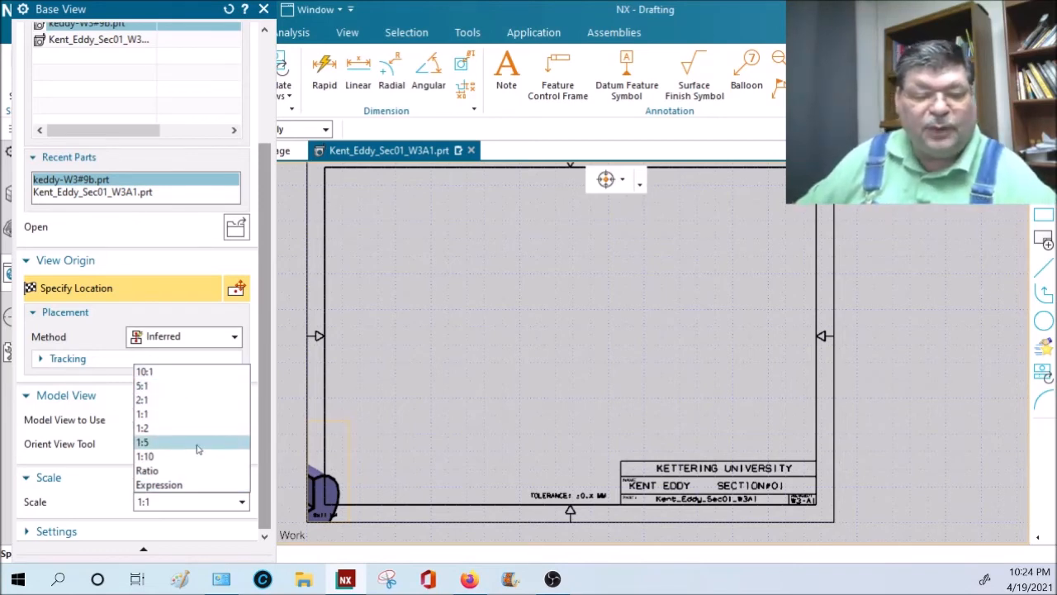
- Try the 5:1 and 1:5 preset scales while keeping the Isometric orientation
click(159, 385)
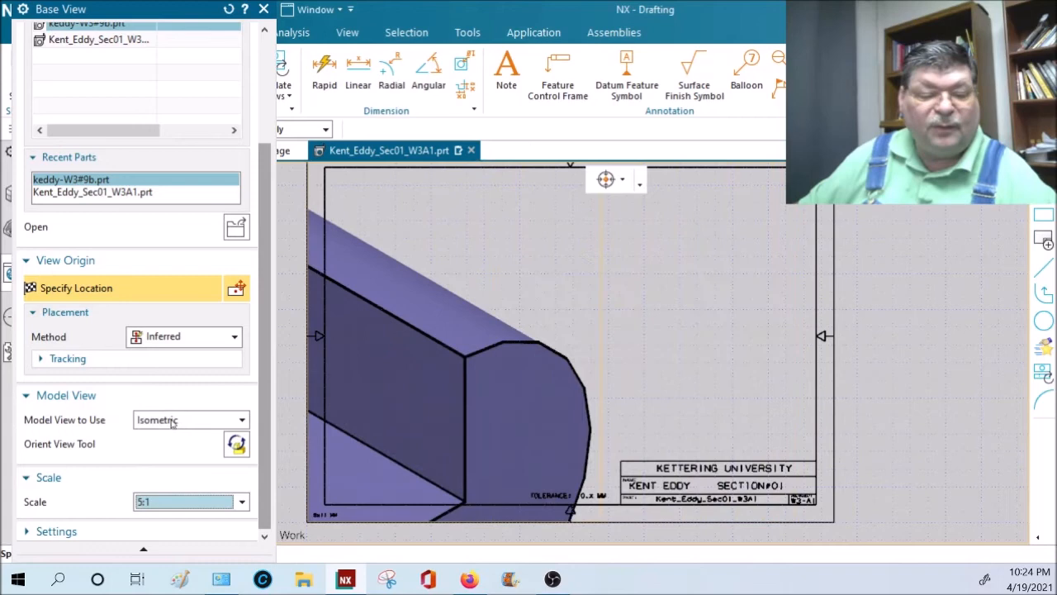
click(173, 420)
click(173, 420)
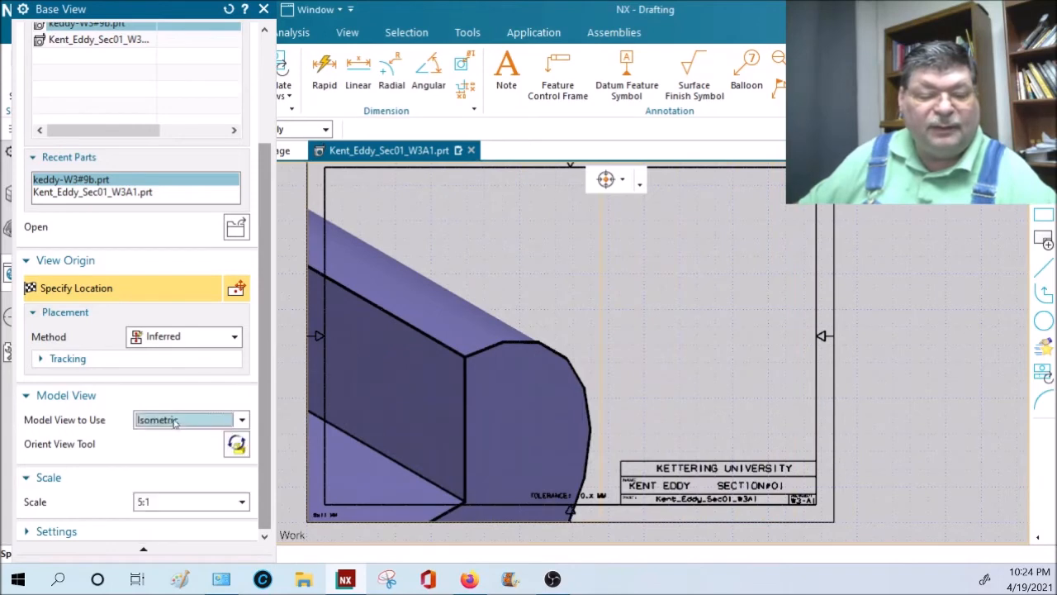
click(185, 504)
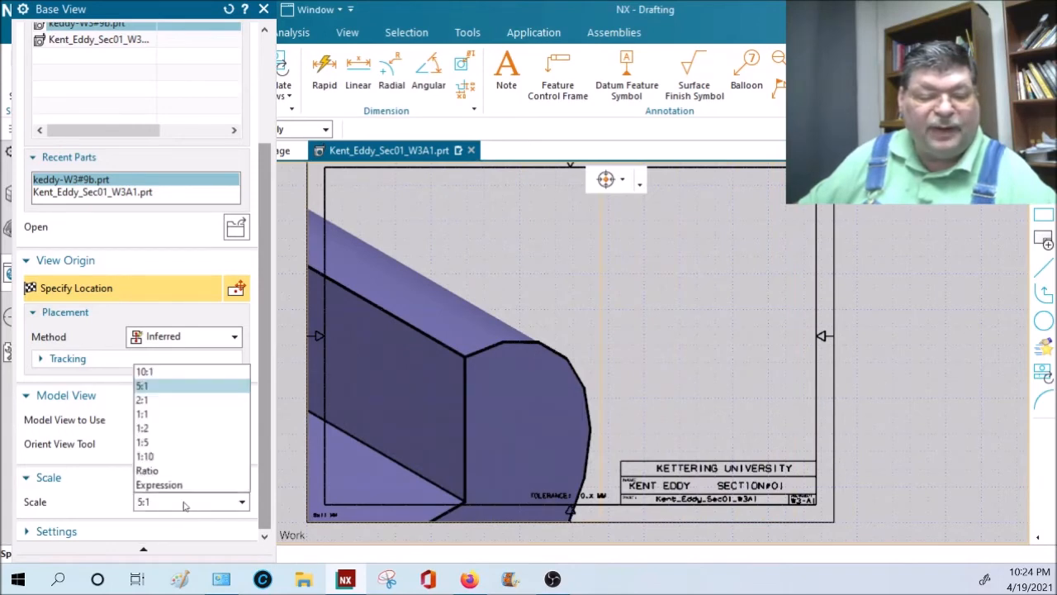
click(149, 442)
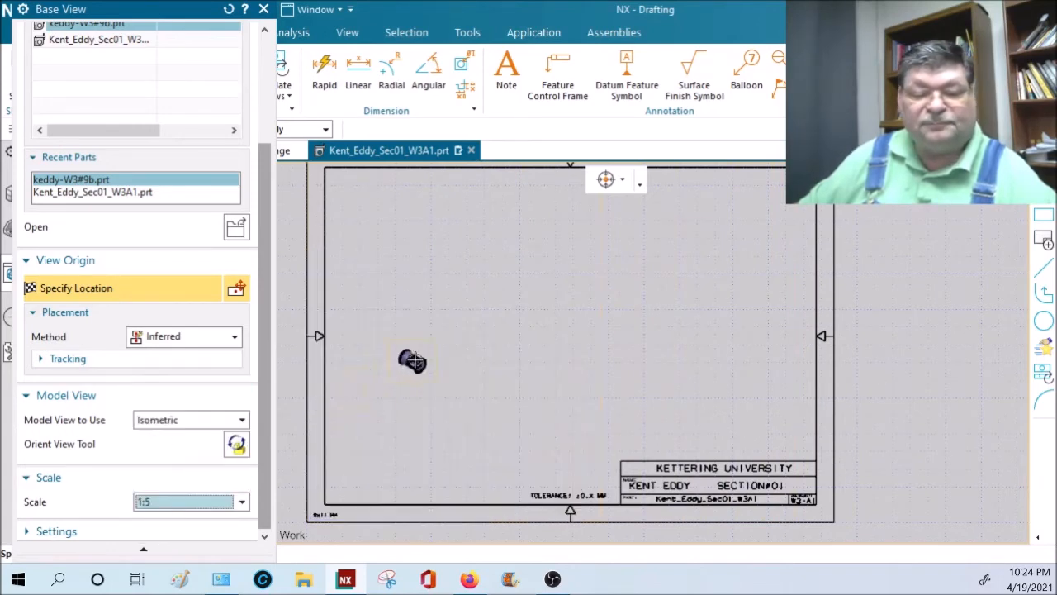
click(241, 420)
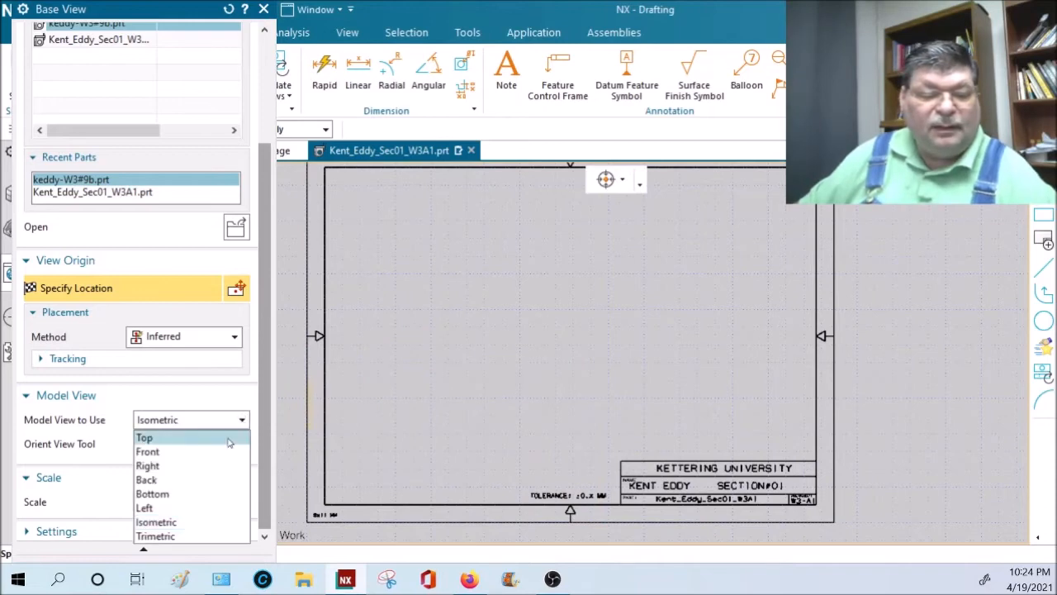
click(257, 398)
click(223, 506)
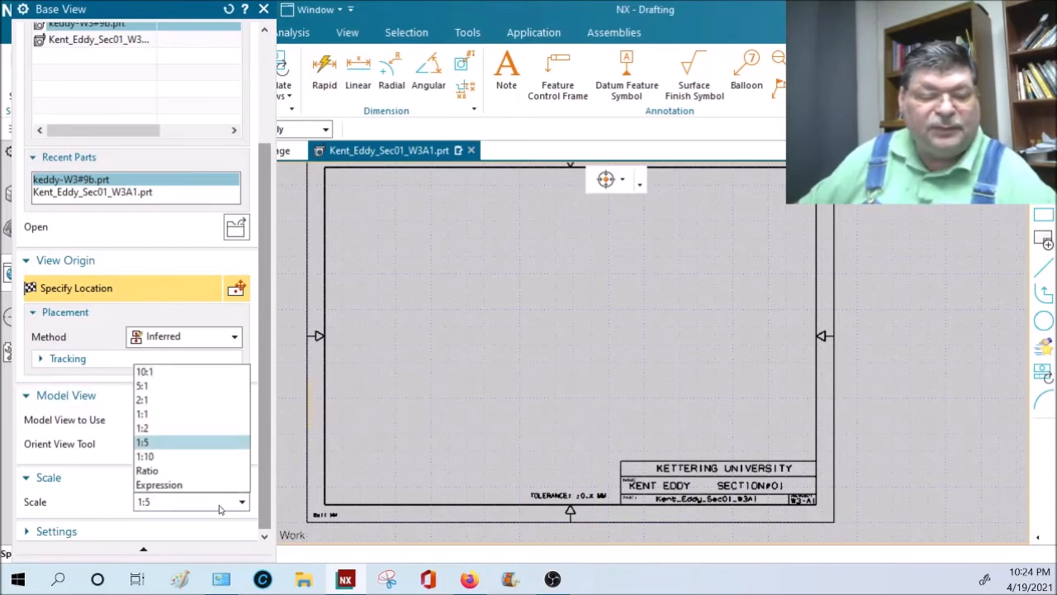
- Switch to a custom ratio scale, trying 1:1.5 and 1:1.75 before settling on 1:1.25
click(149, 470)
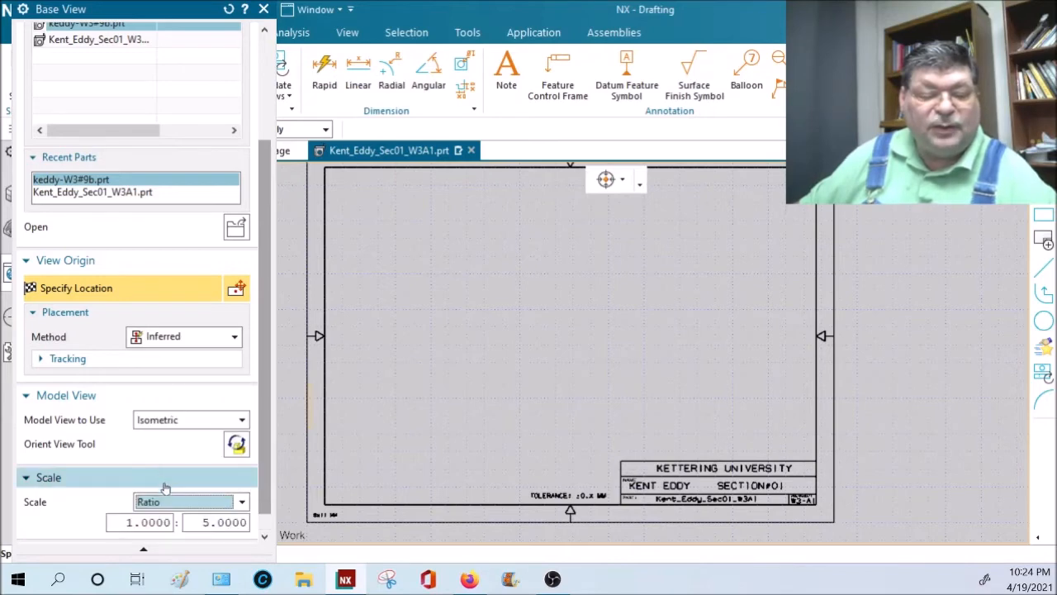
double_click(216, 522)
mouse_move(552, 579)
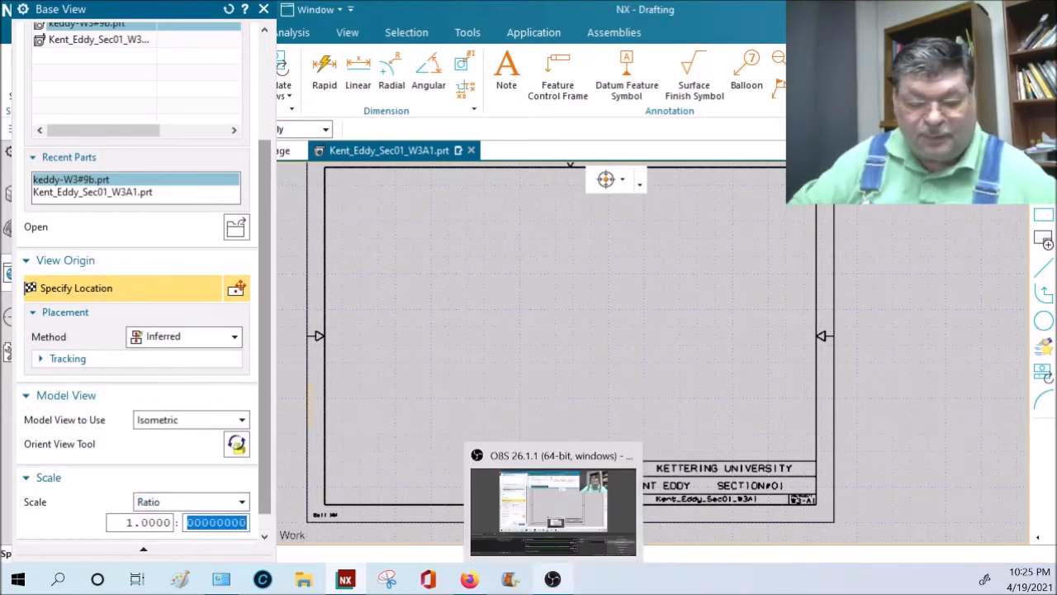
text(1.5)
key(Return)
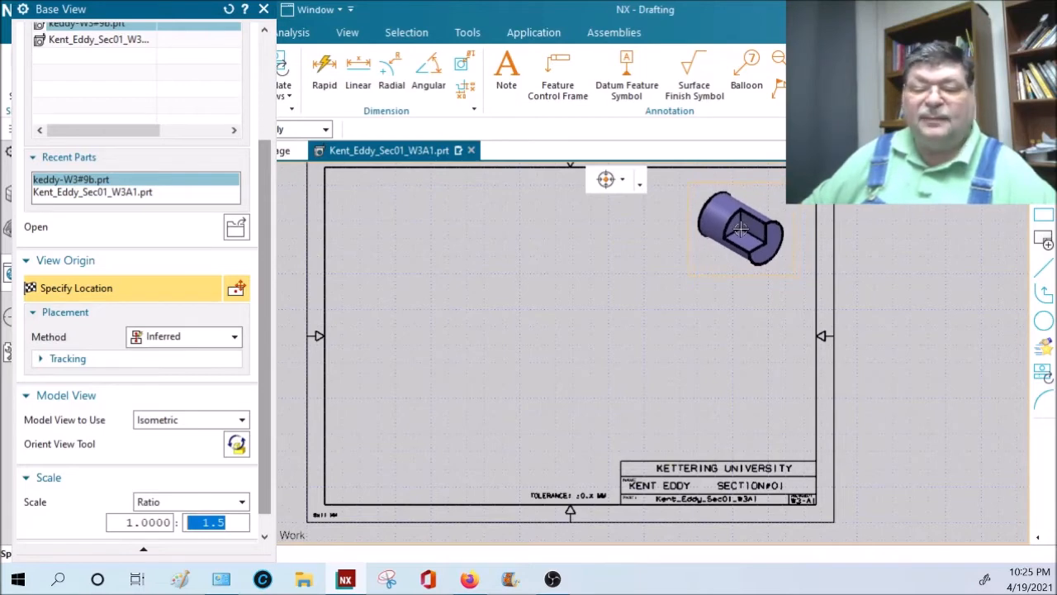
click(220, 522)
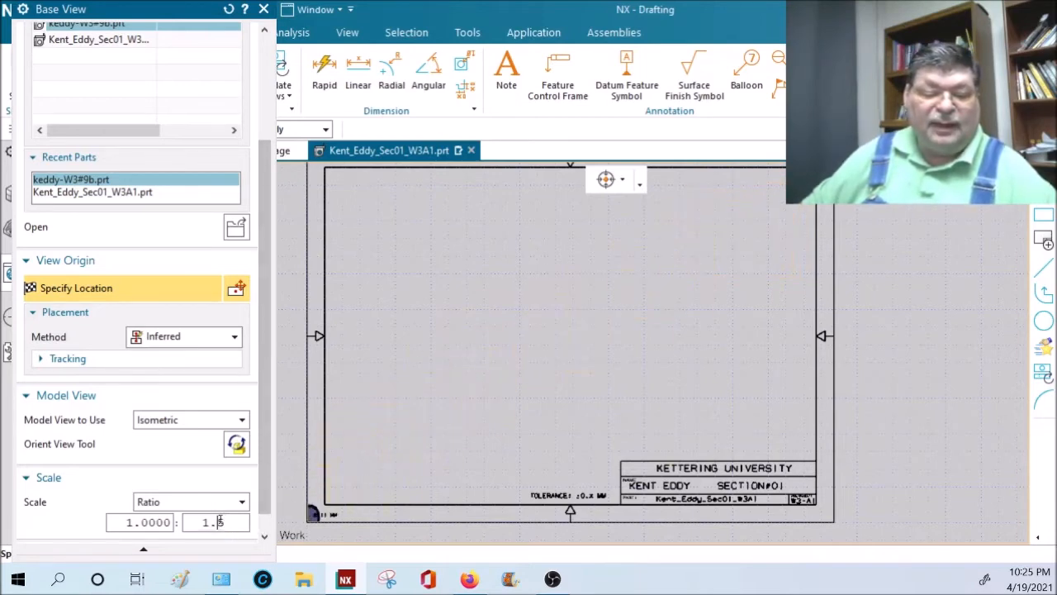
text(7)
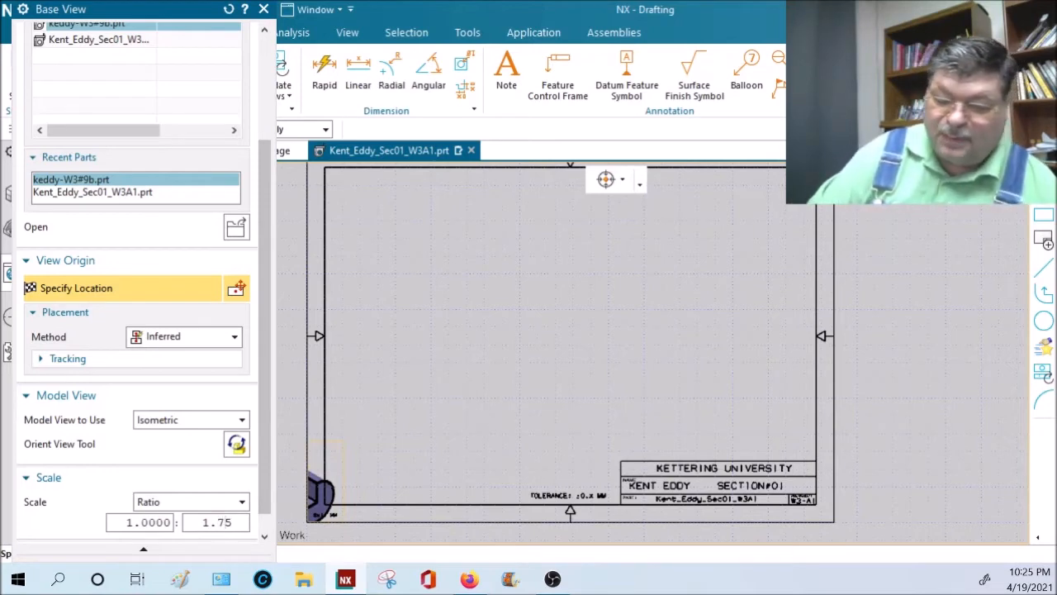
key(Return)
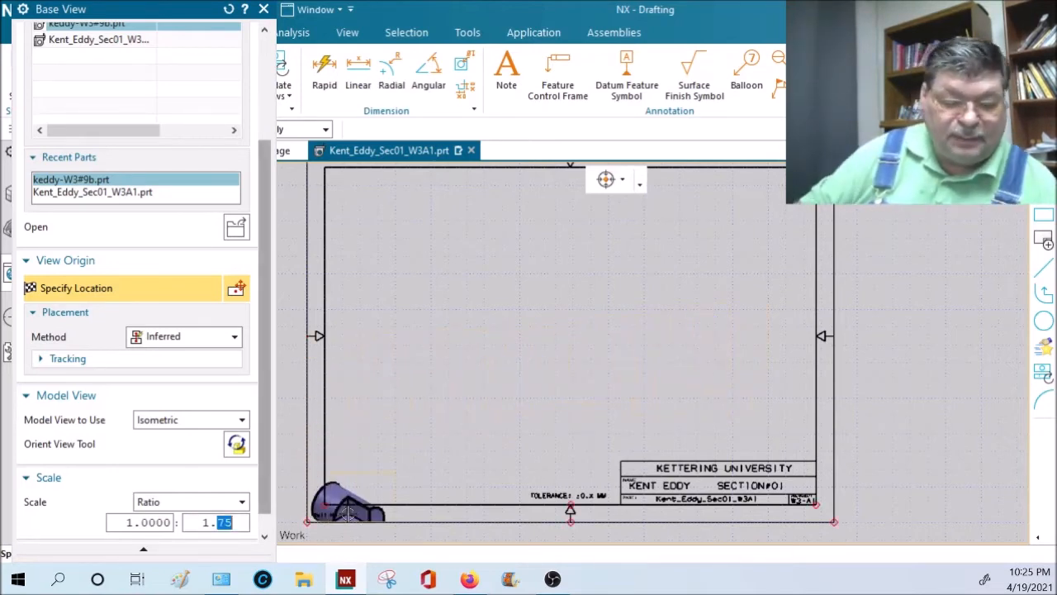
text(1.25)
key(Return)
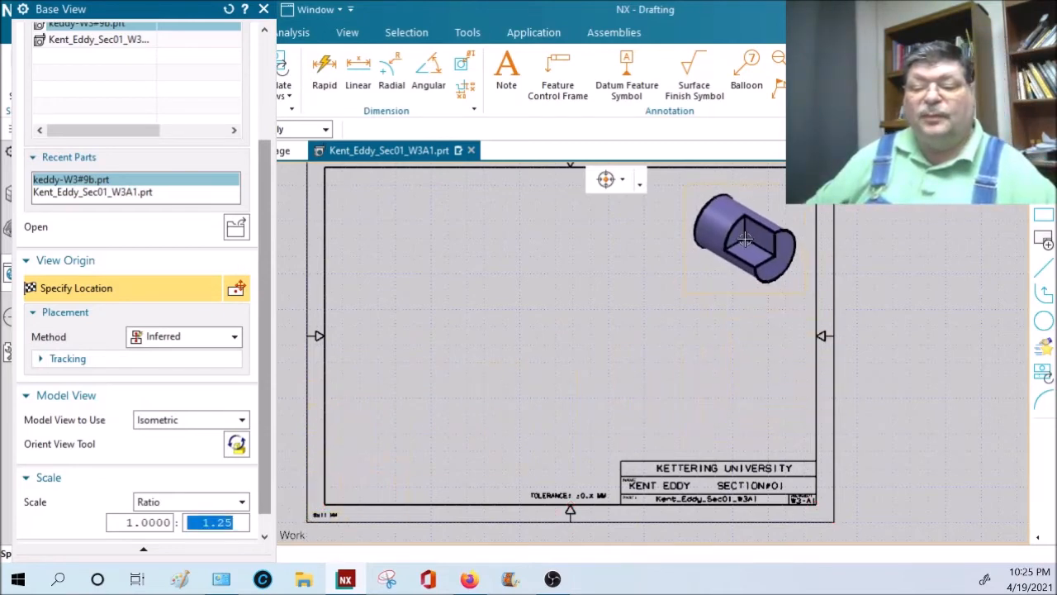
- Place the isometric view at the sheet's upper right, then browse the Mech100 folder for another part
click(743, 238)
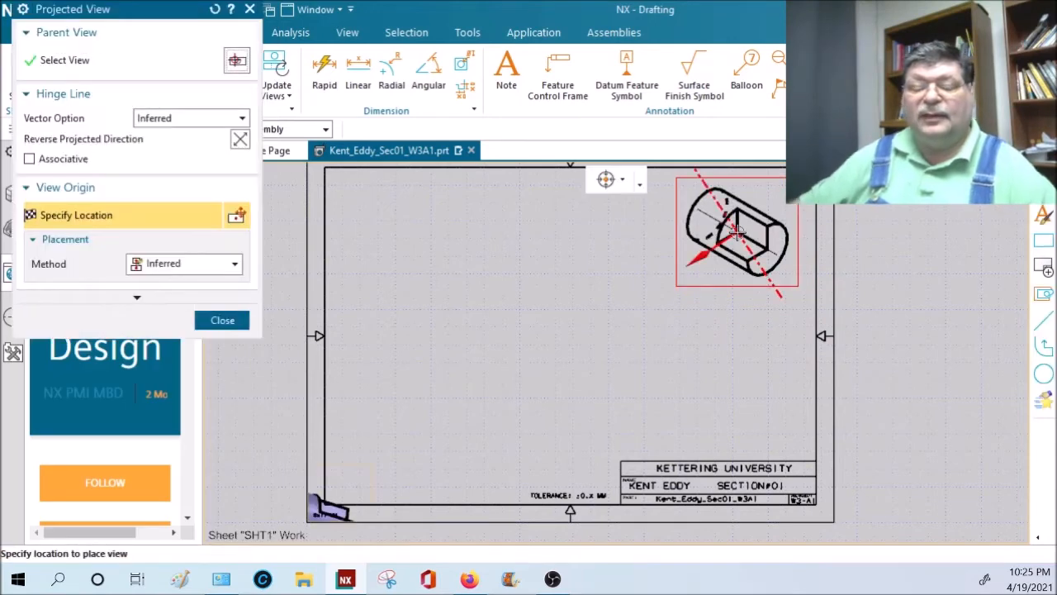
key(Escape)
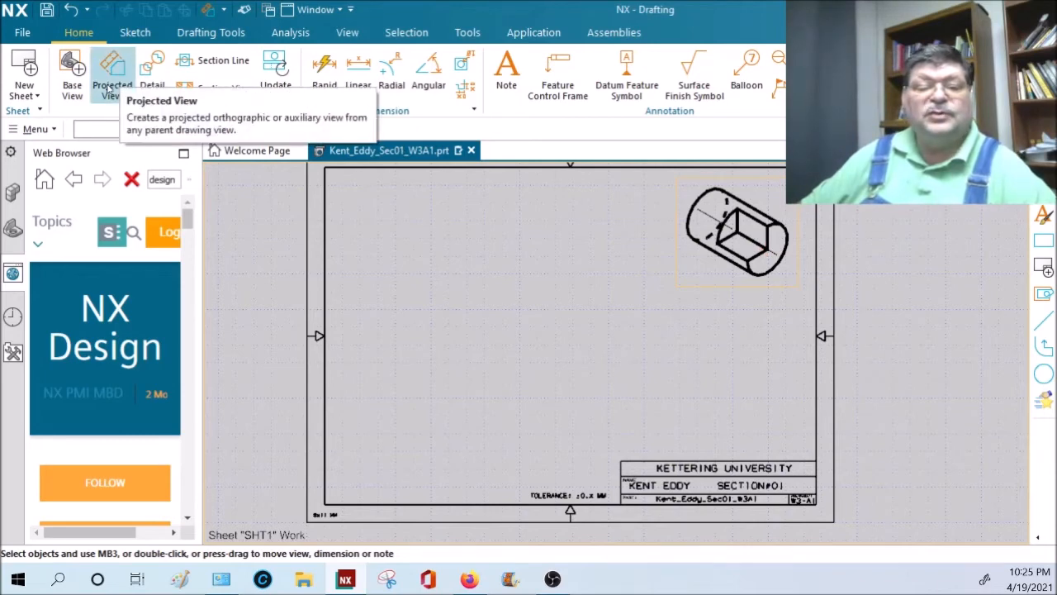
click(72, 76)
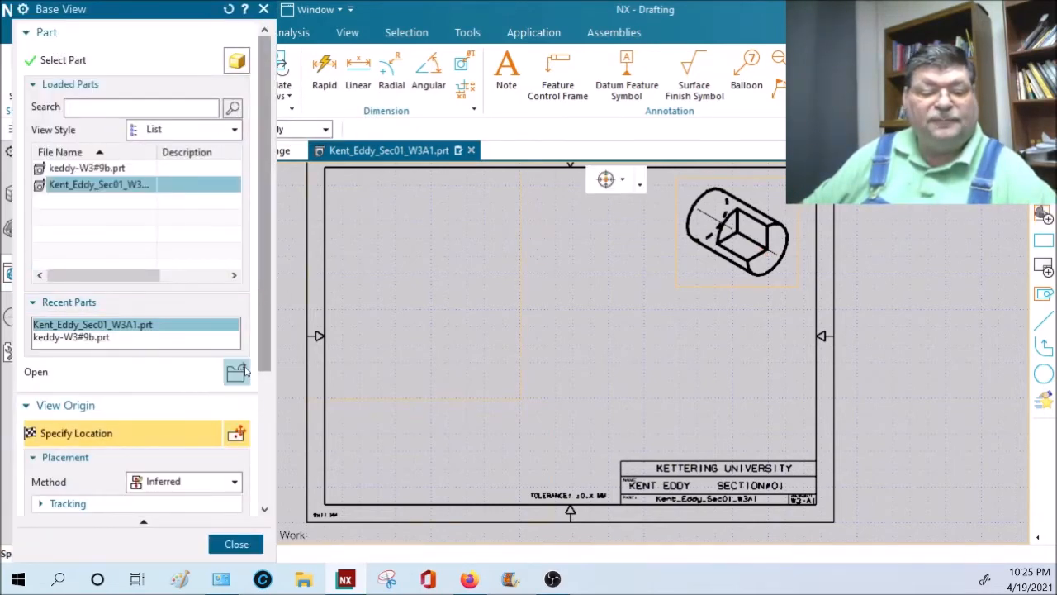
click(236, 372)
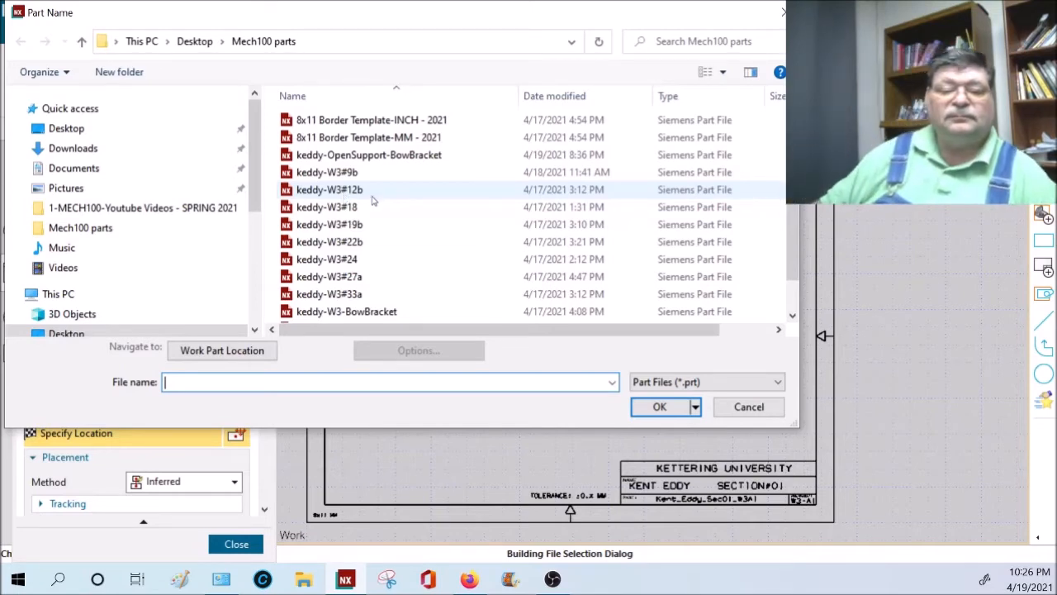
- Load part keddy-W3#12b for a new base view and orient it Isometric
click(355, 189)
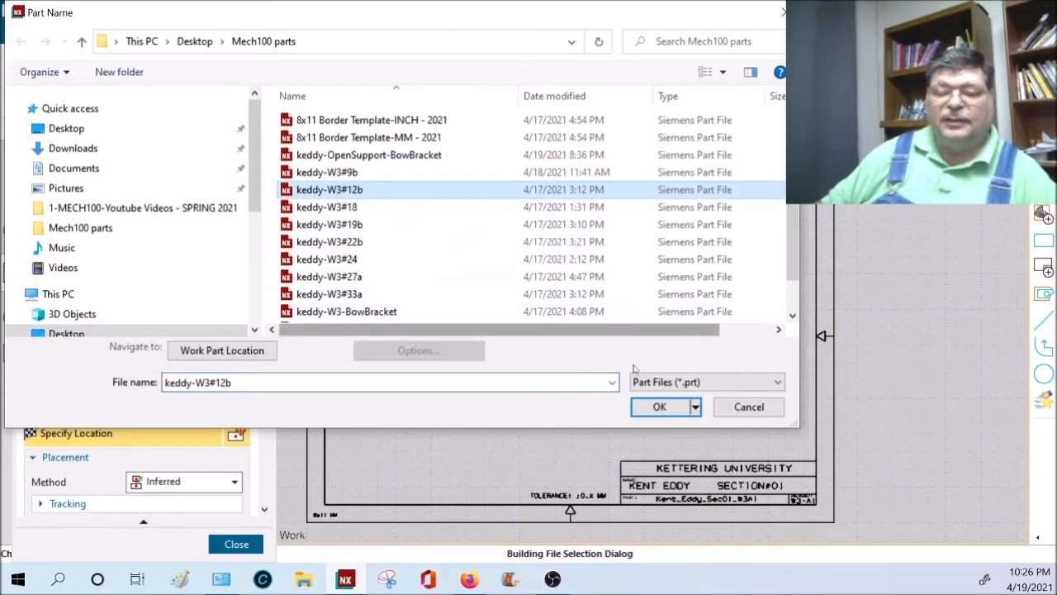
click(661, 406)
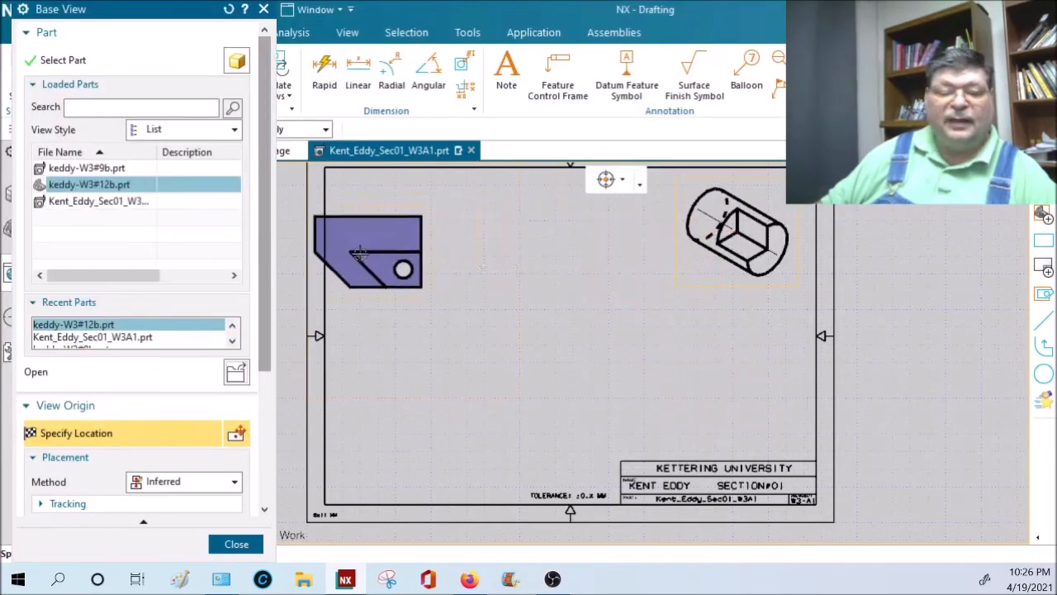
scroll(270, 329, down, 3)
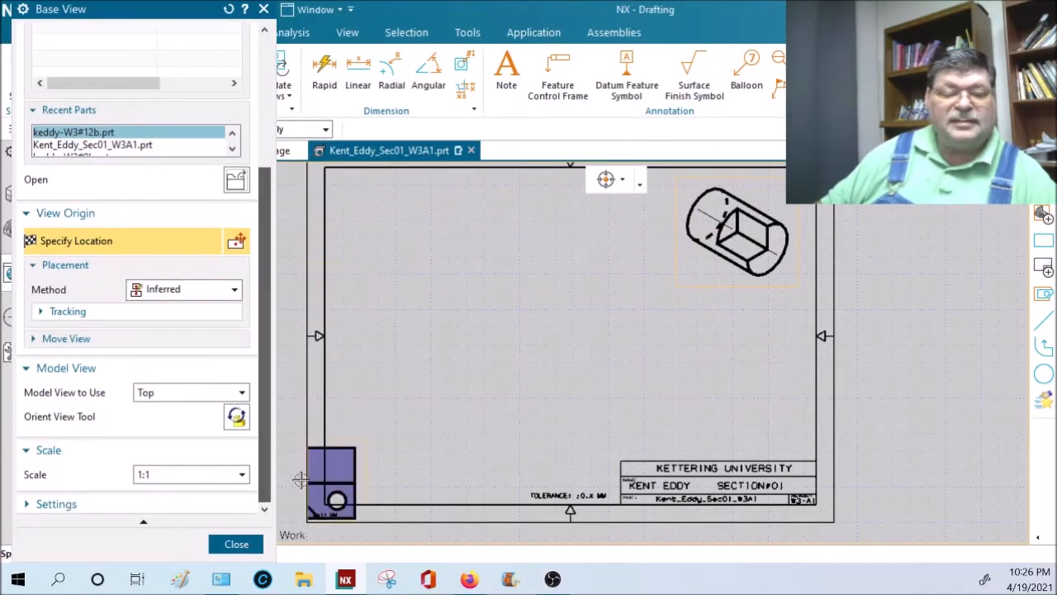
click(242, 393)
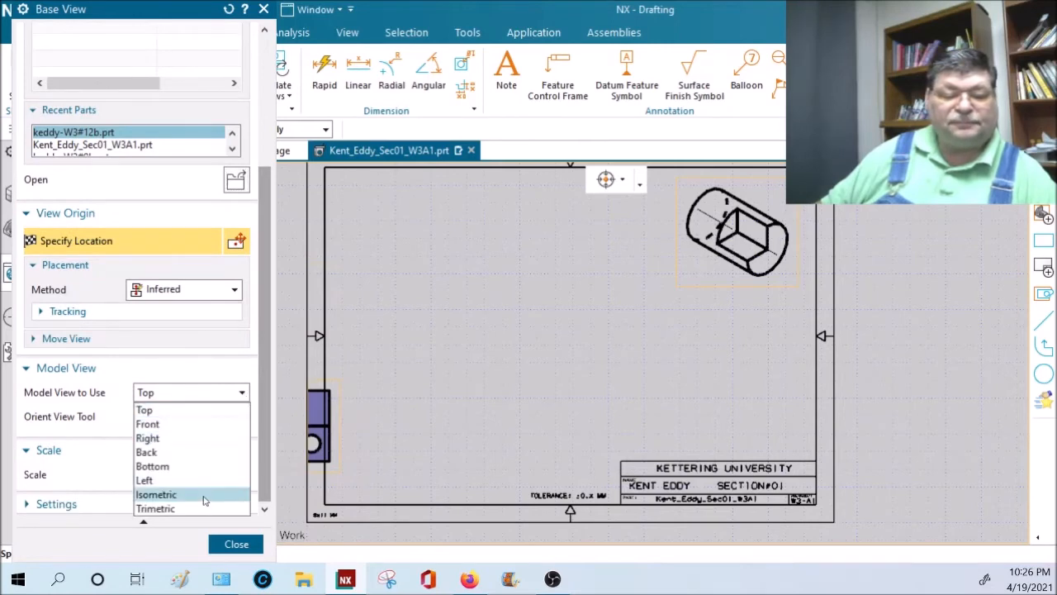
click(205, 495)
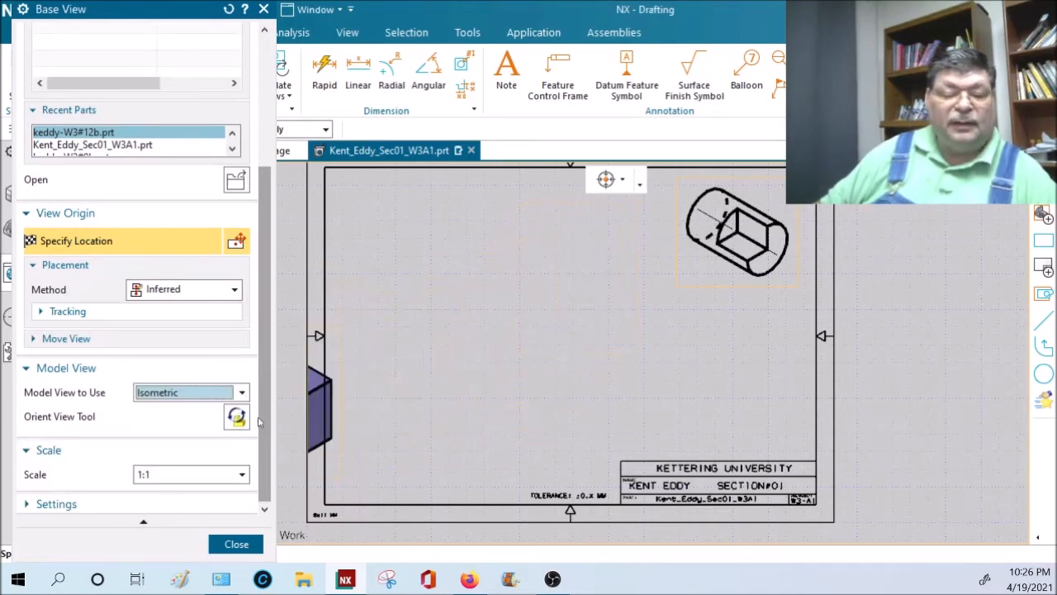
- Give the view a 1:1.25 ratio scale and place it near the sheet top
click(243, 479)
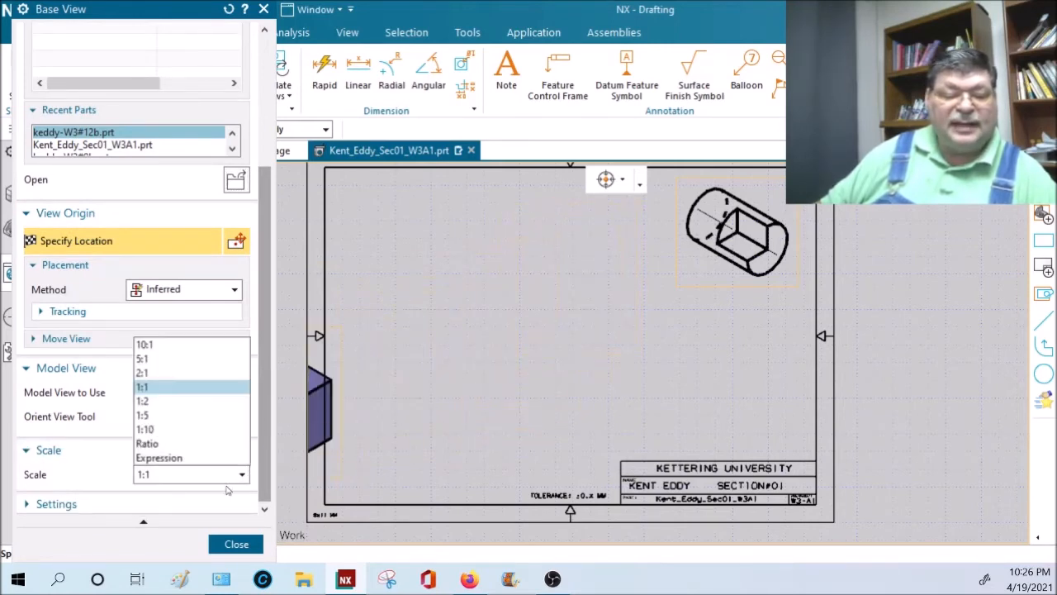
click(179, 442)
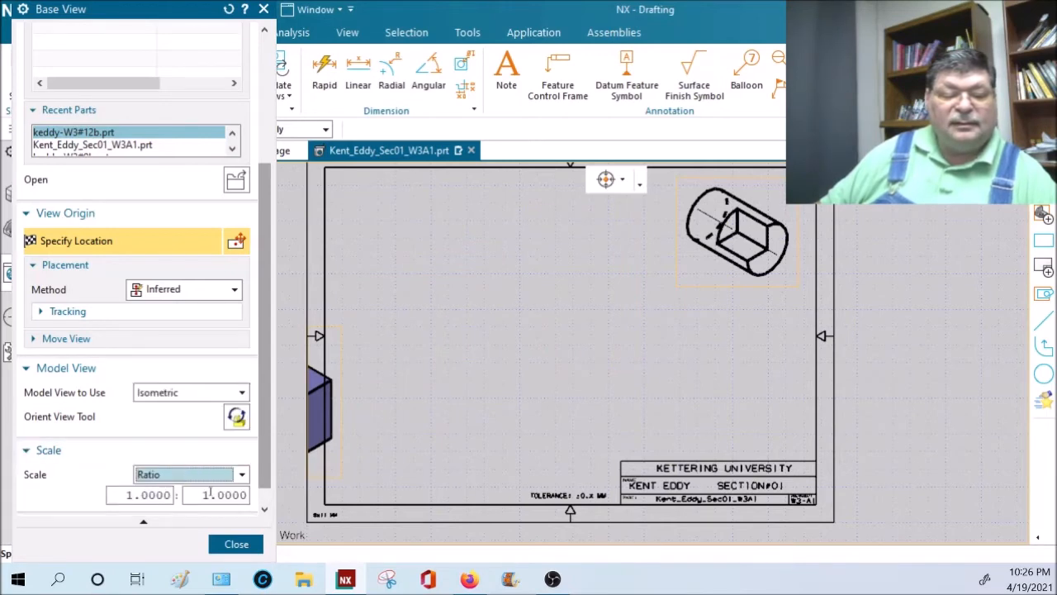
drag(222, 494, 245, 495)
text(25)
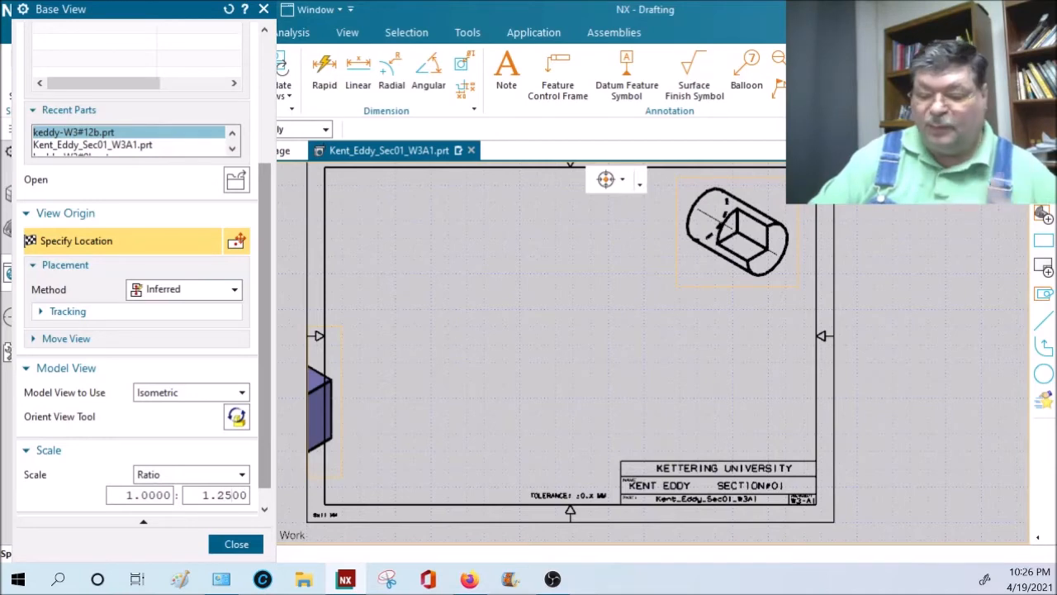
key(Return)
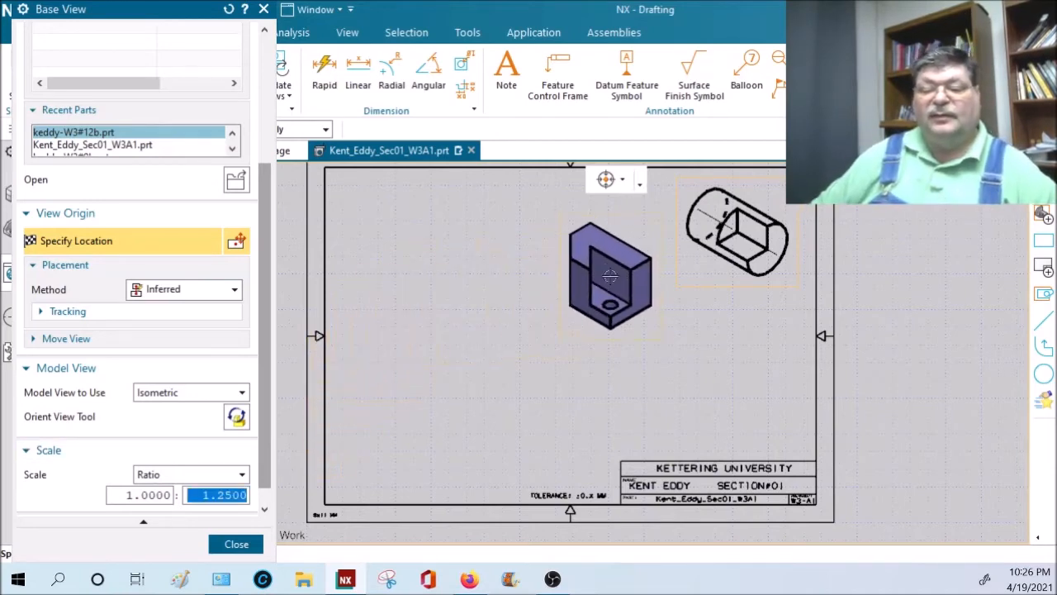
click(624, 246)
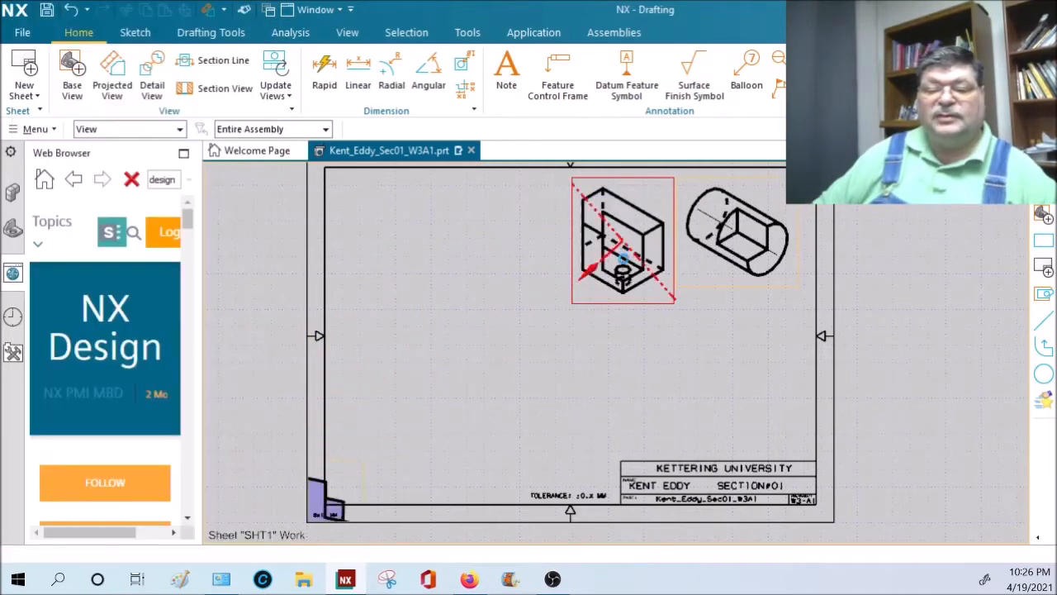
key(Escape)
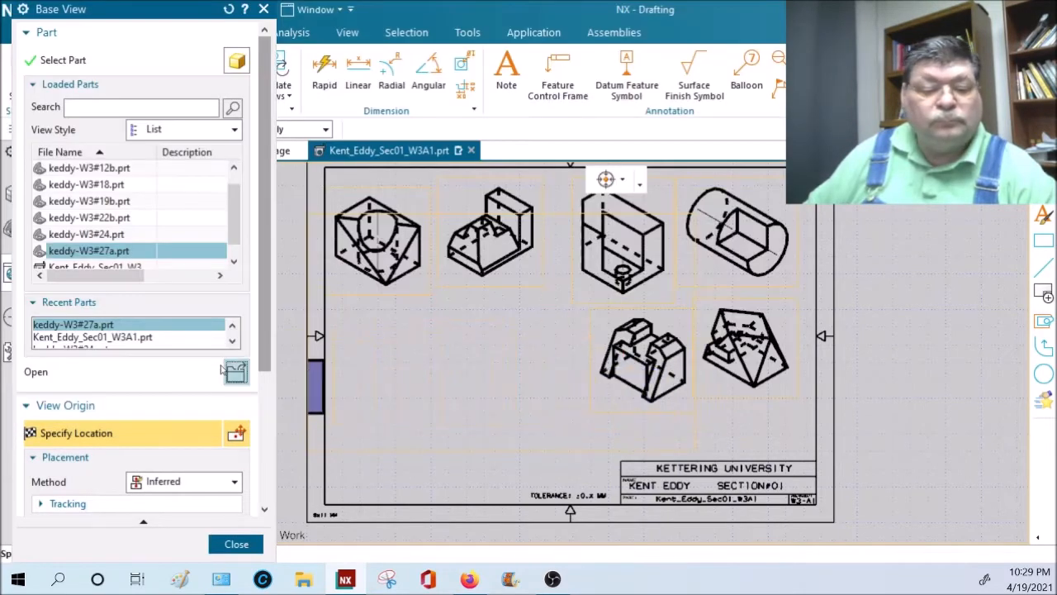
- Set the keddy-W3#27a base view to Isometric and launch the Orient View Tool
scroll(248, 340, down, 5)
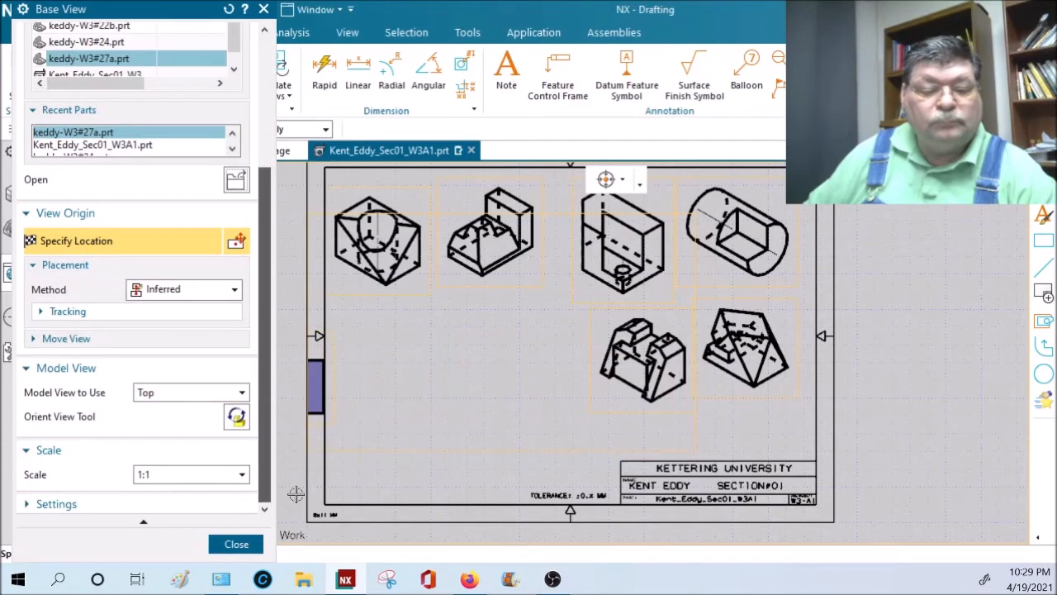
click(242, 393)
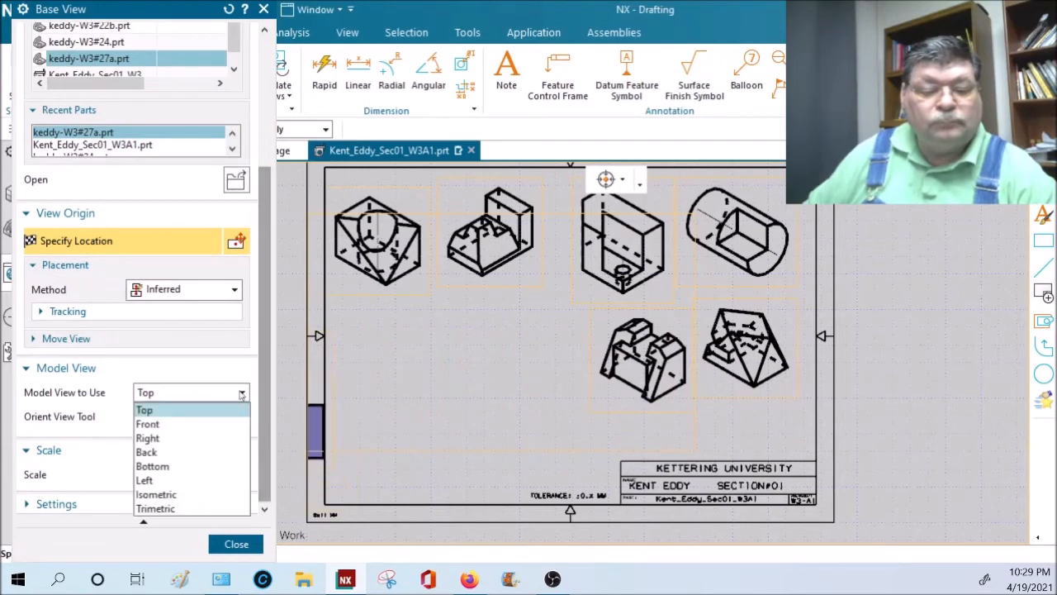
click(165, 494)
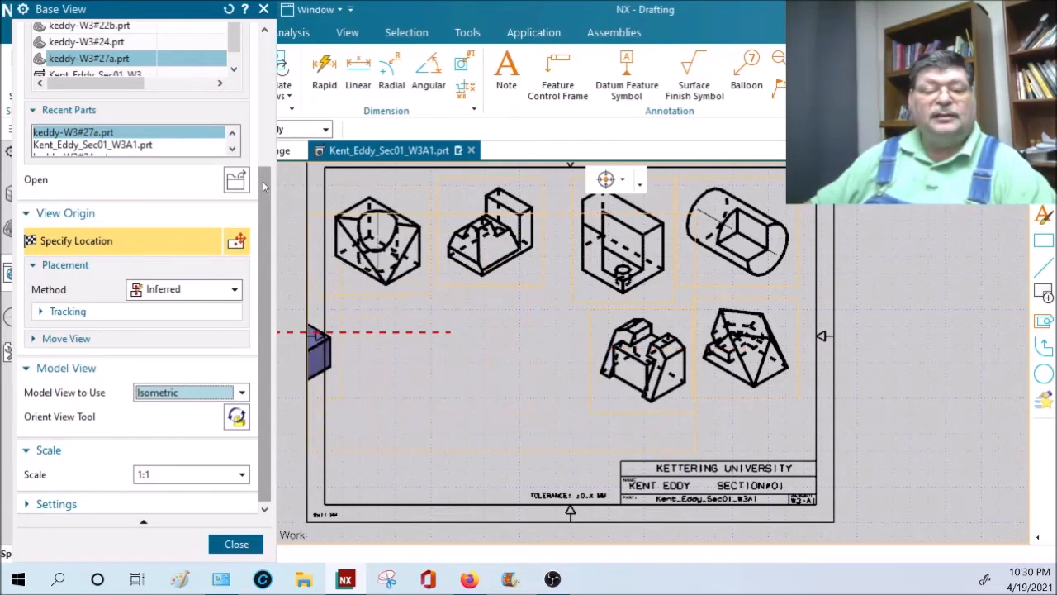
scroll(267, 168, up, 1)
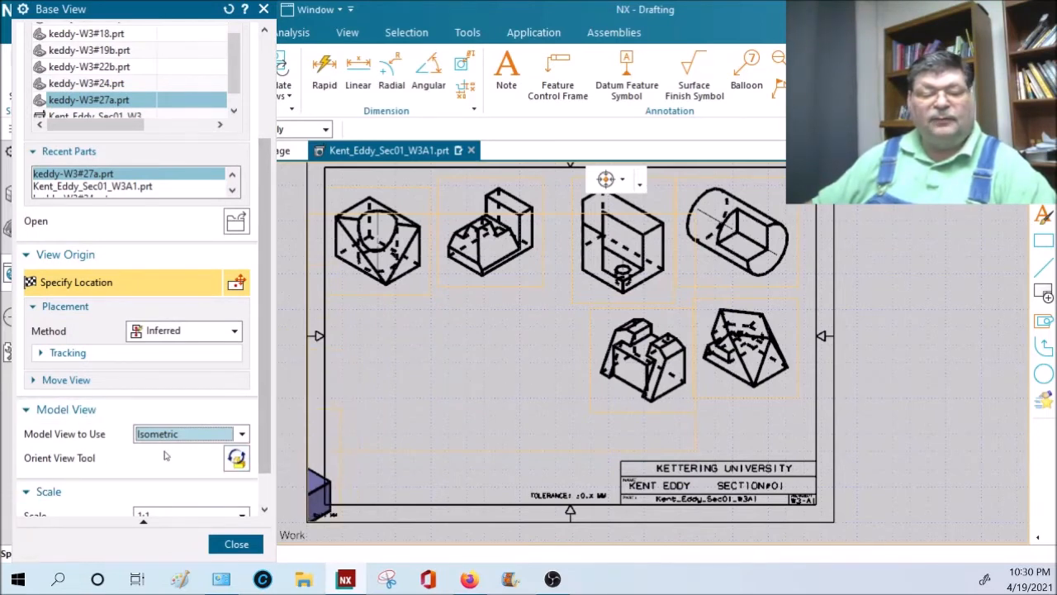
click(236, 459)
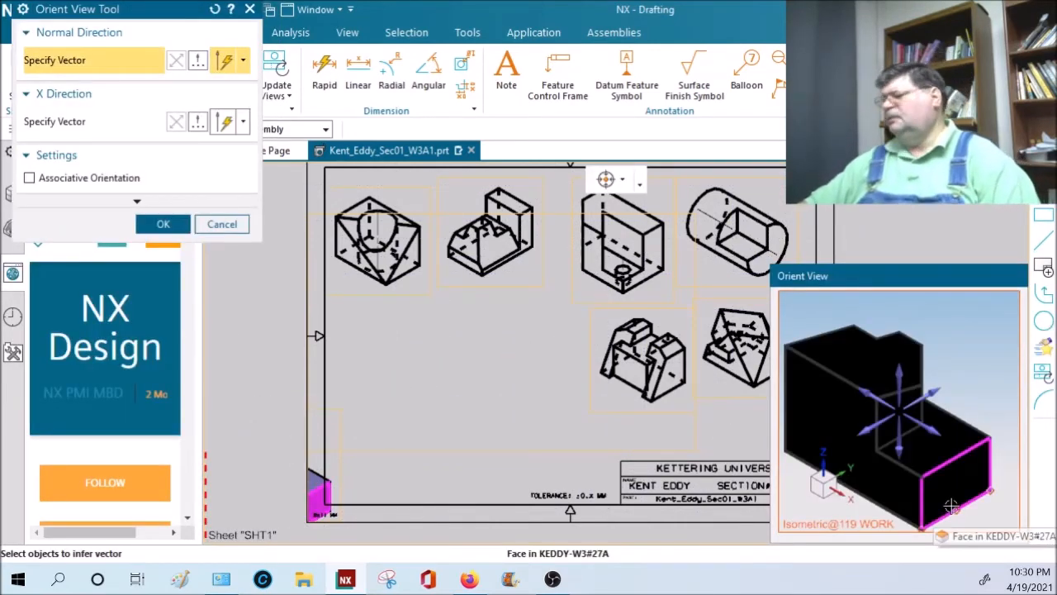
- Rotate the keddy-W3#27a part about the X axis in 90° increments and accept the orientation
drag(902, 287, 901, 267)
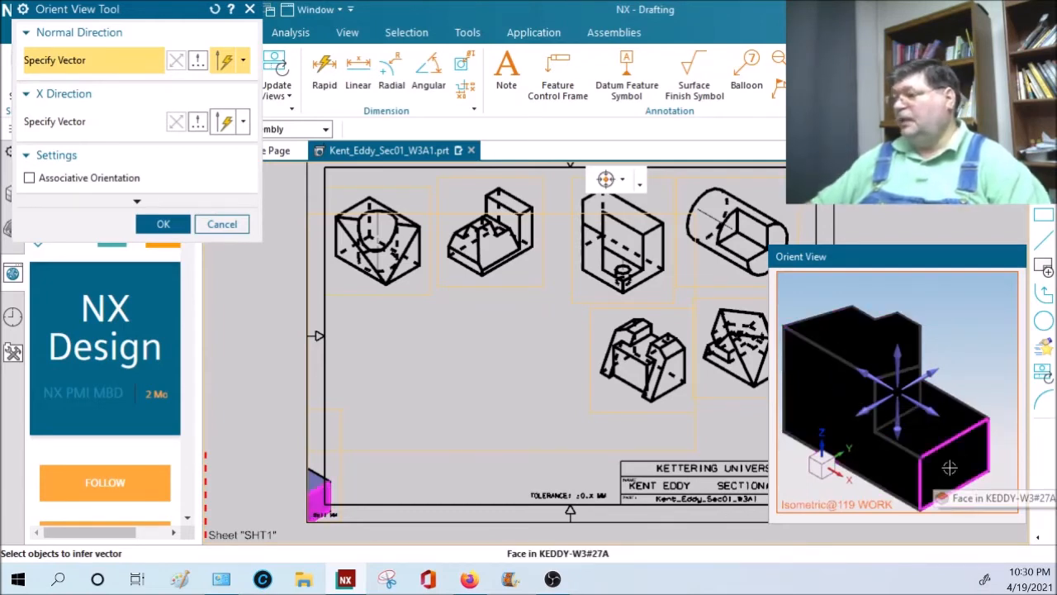
mouse_move(950, 469)
middle_down()
mouse_move(867, 347)
mouse_move(837, 270)
mouse_move(862, 404)
mouse_move(914, 321)
middle_up()
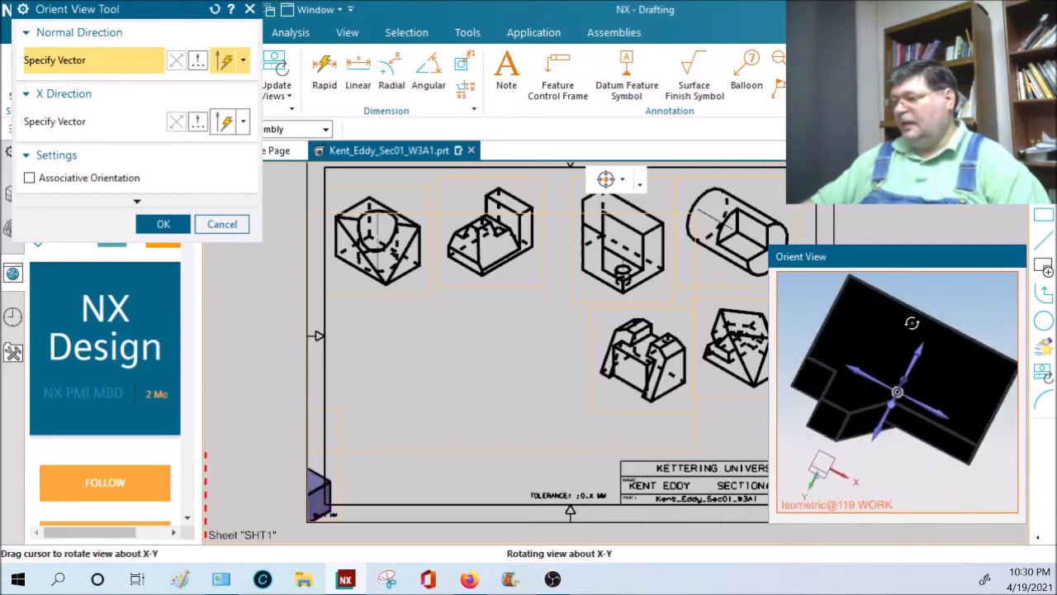
middle_click(725, 381)
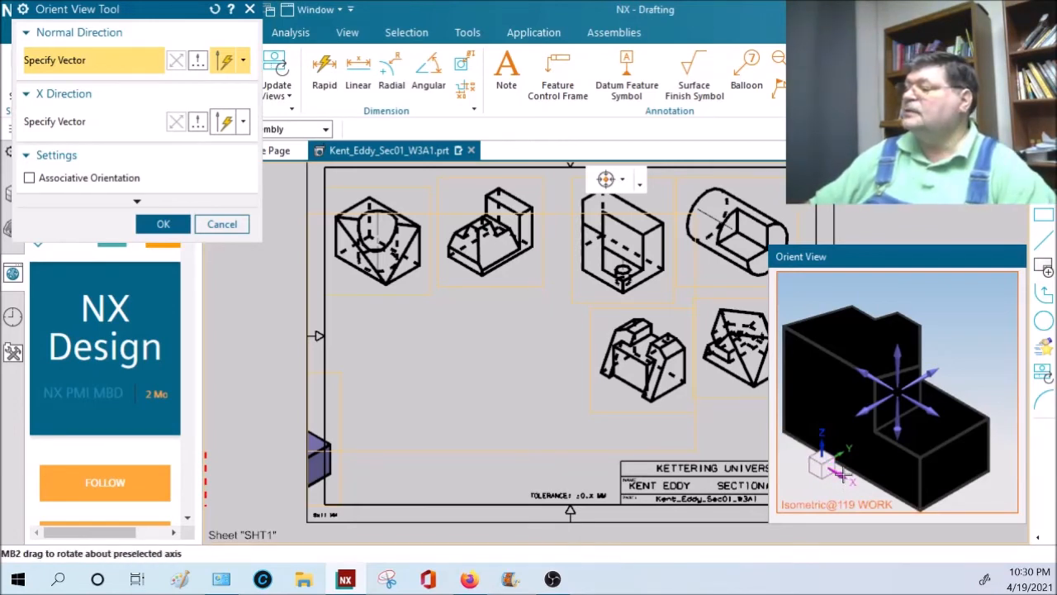
click(841, 472)
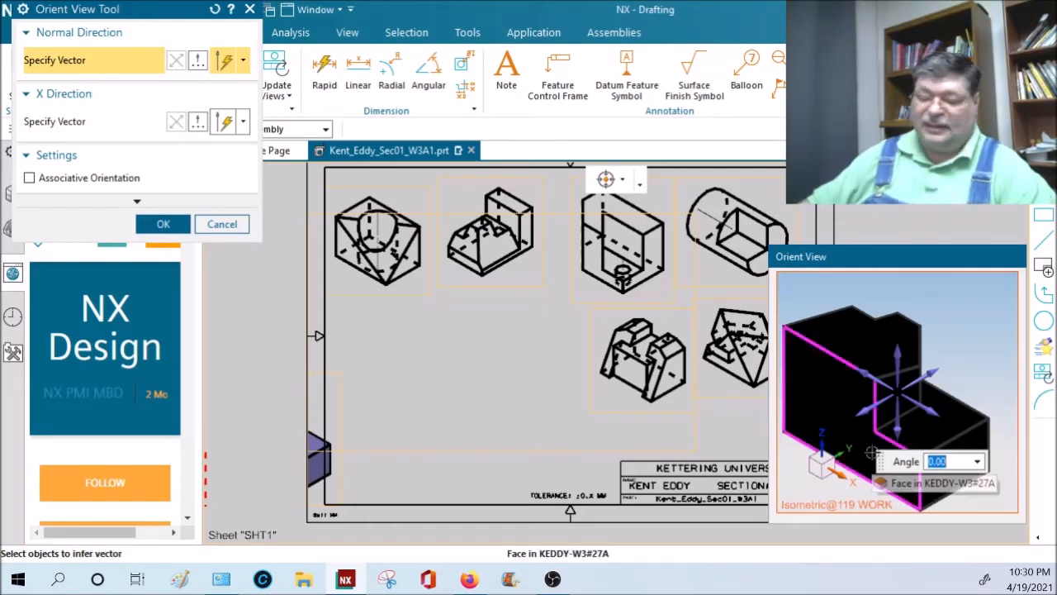
text(90)
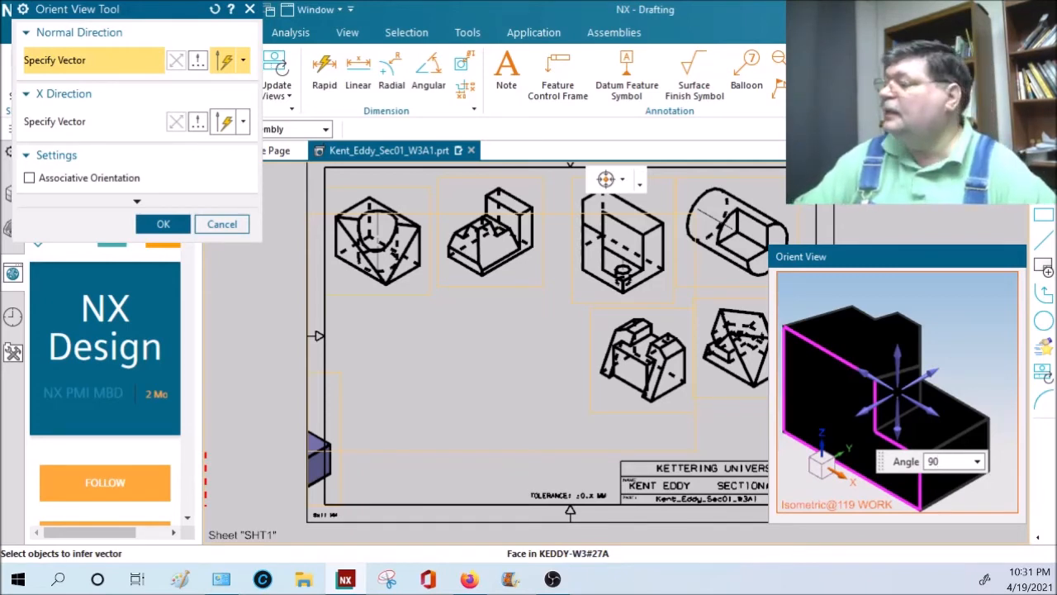
key(Return)
key(Return)
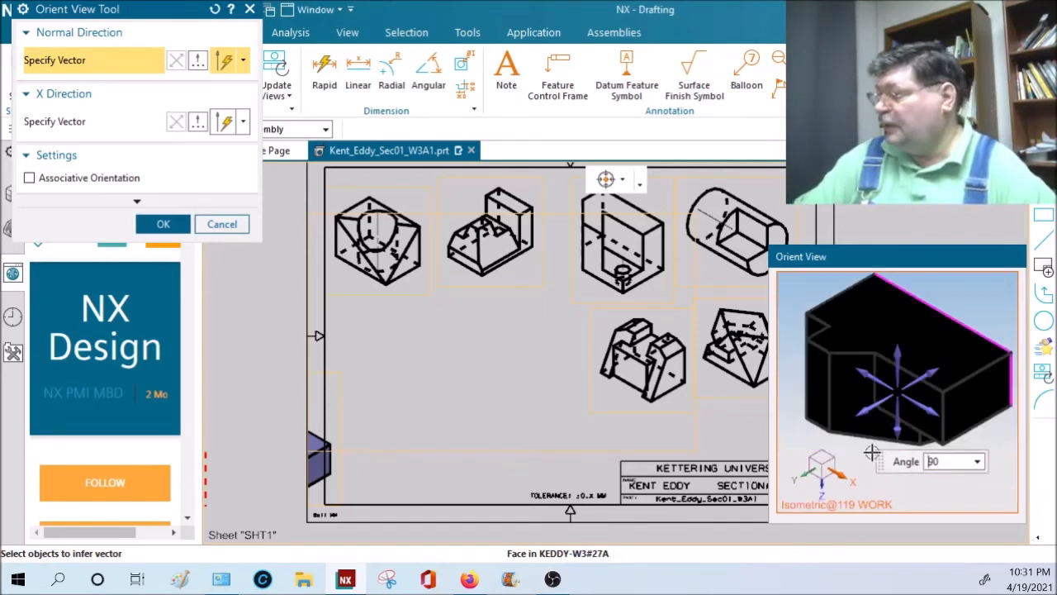
key(Return)
key(Return)
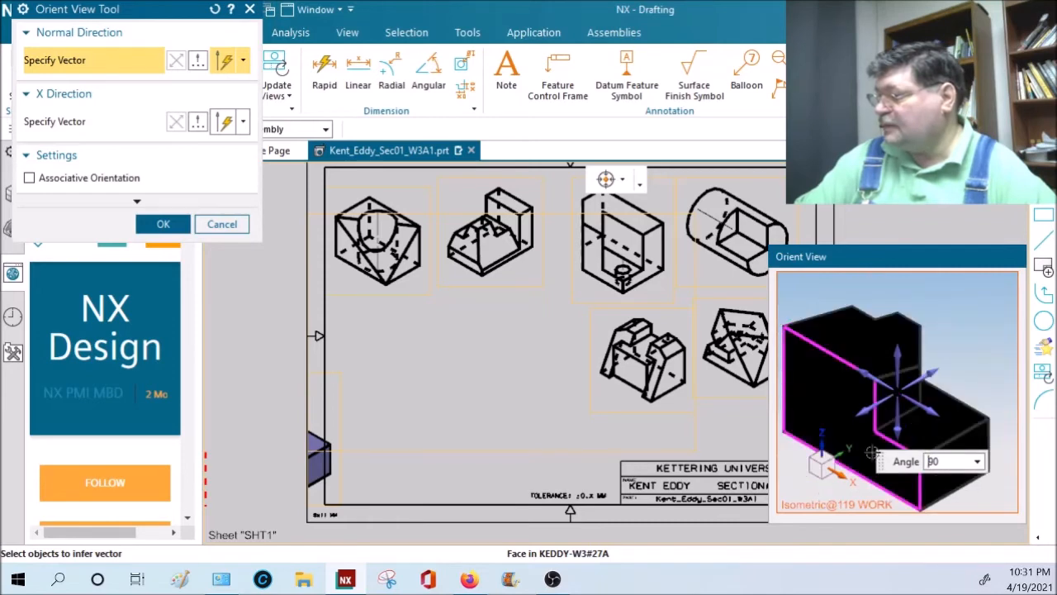
key(Return)
key(Return)
key(Return)
key(Return)
key(Return)
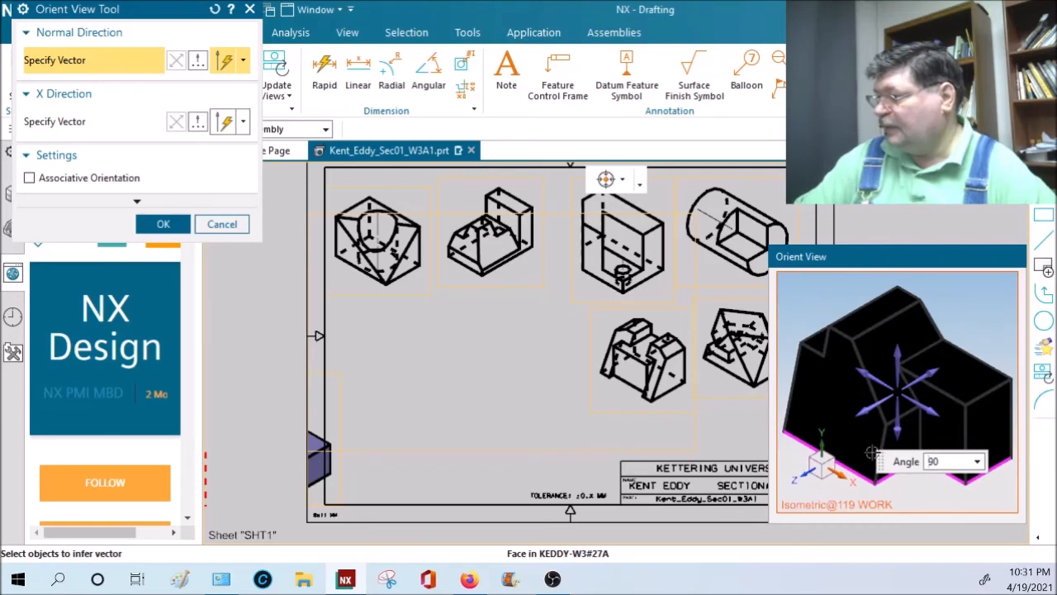
key(Return)
key(Return)
key(Return)
key(Return)
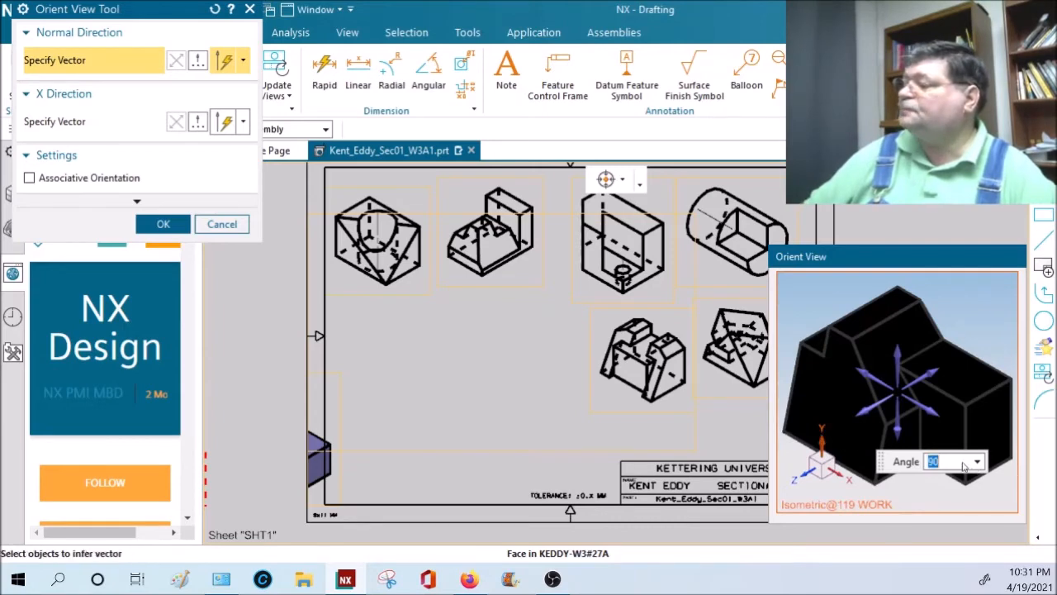
key(Return)
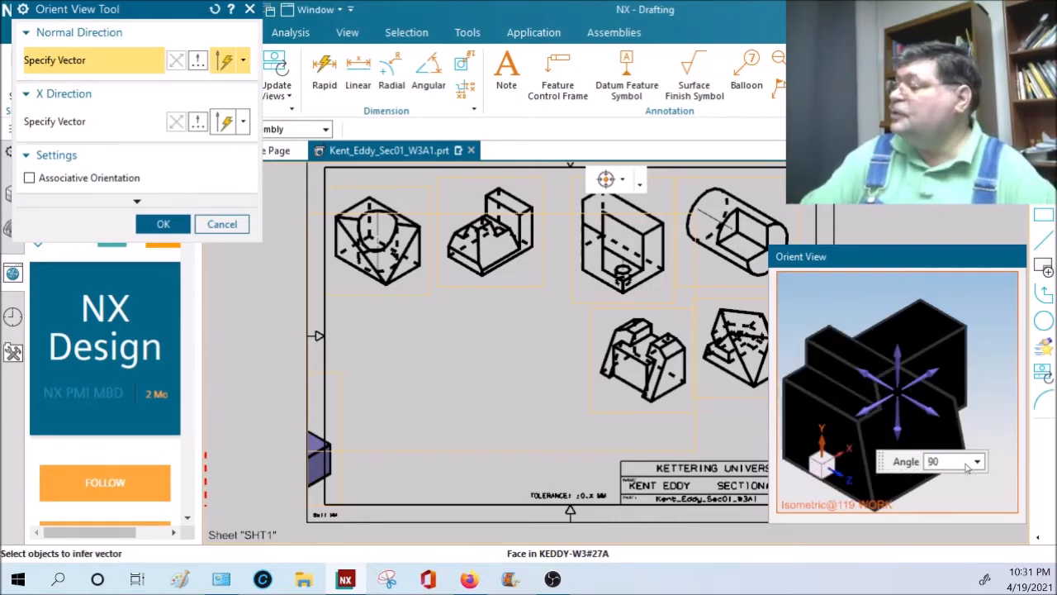
key(Return)
key(Return)
key(Return)
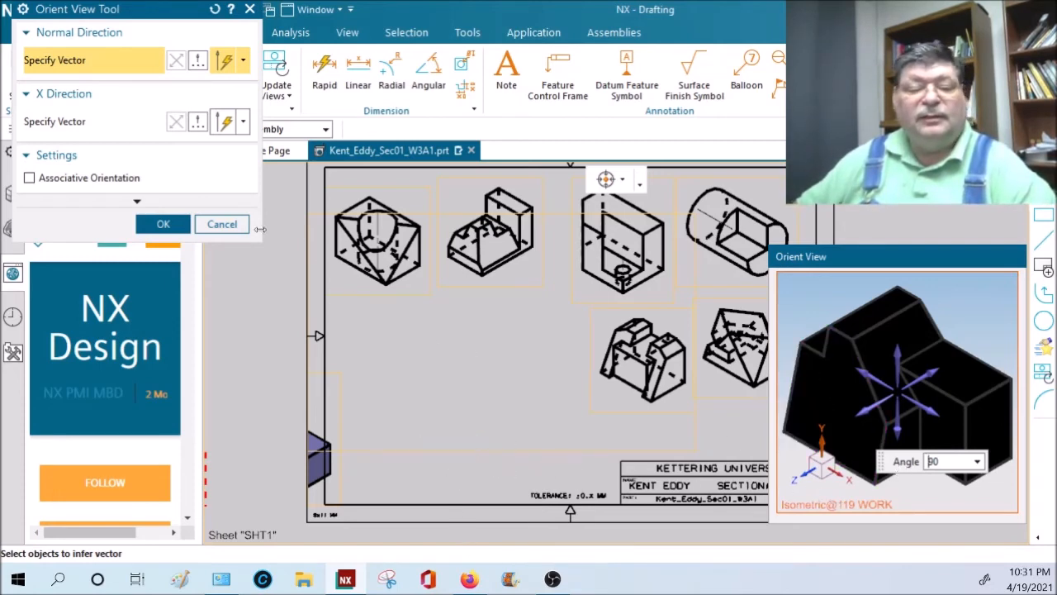
click(165, 224)
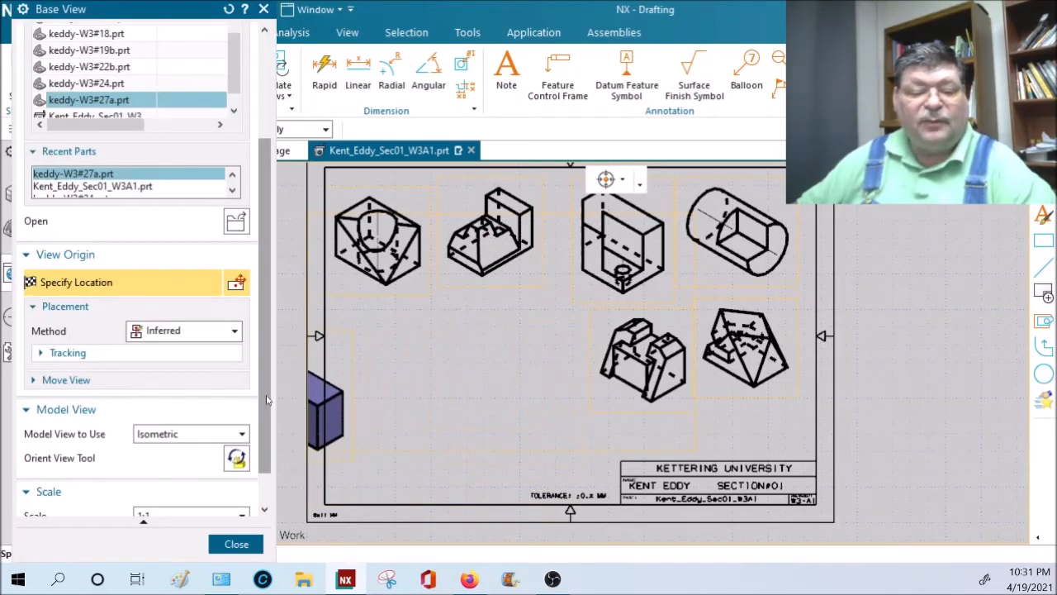
- Place the keddy-W3#27a isometric view at a 1:1.5 ratio on the second row, left
scroll(263, 471, down, 2)
click(242, 474)
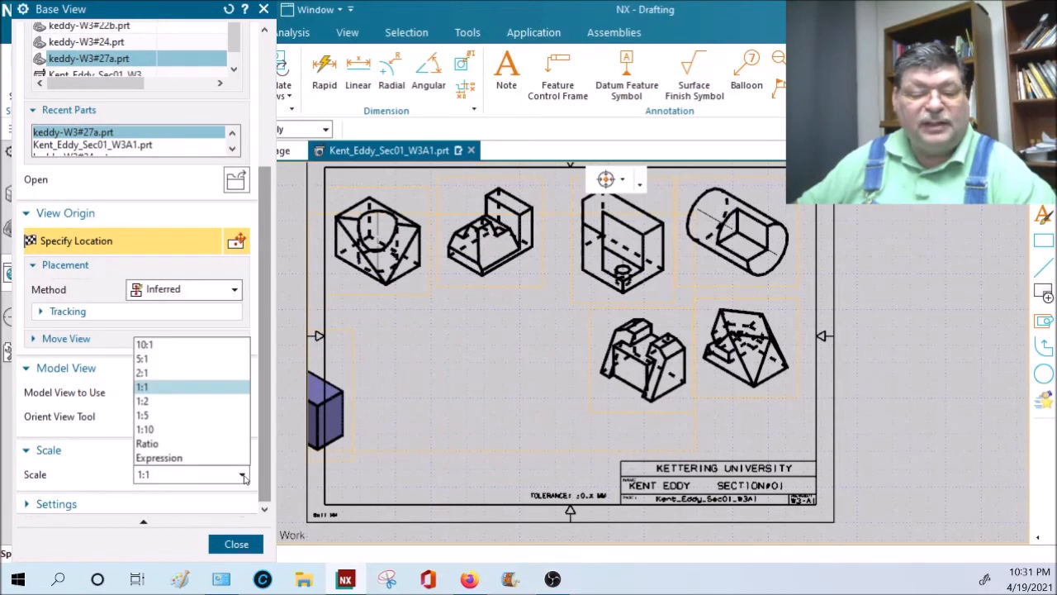
click(162, 443)
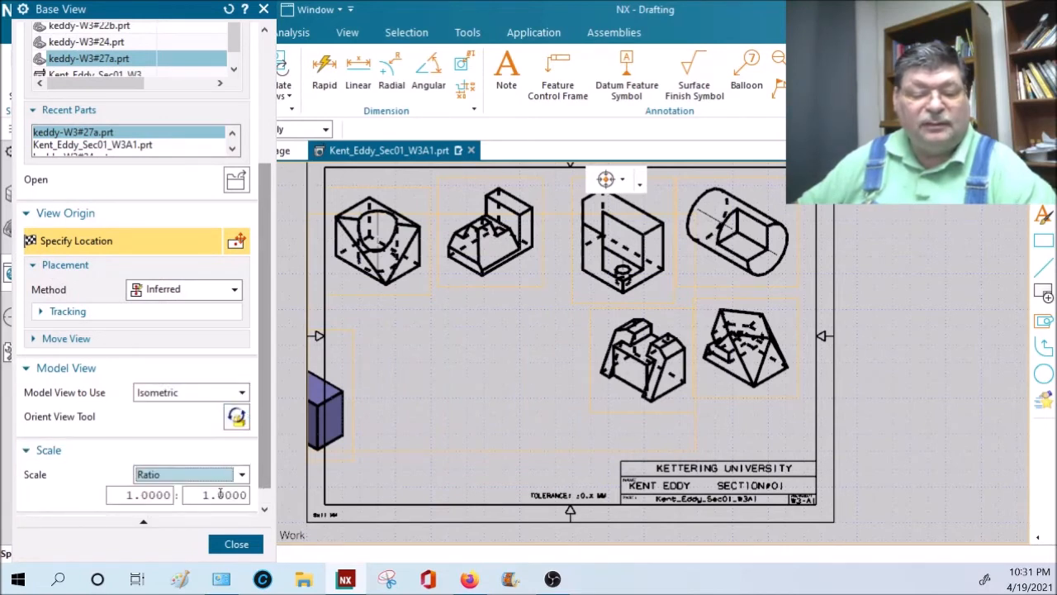
double_click(221, 495)
text(.5)
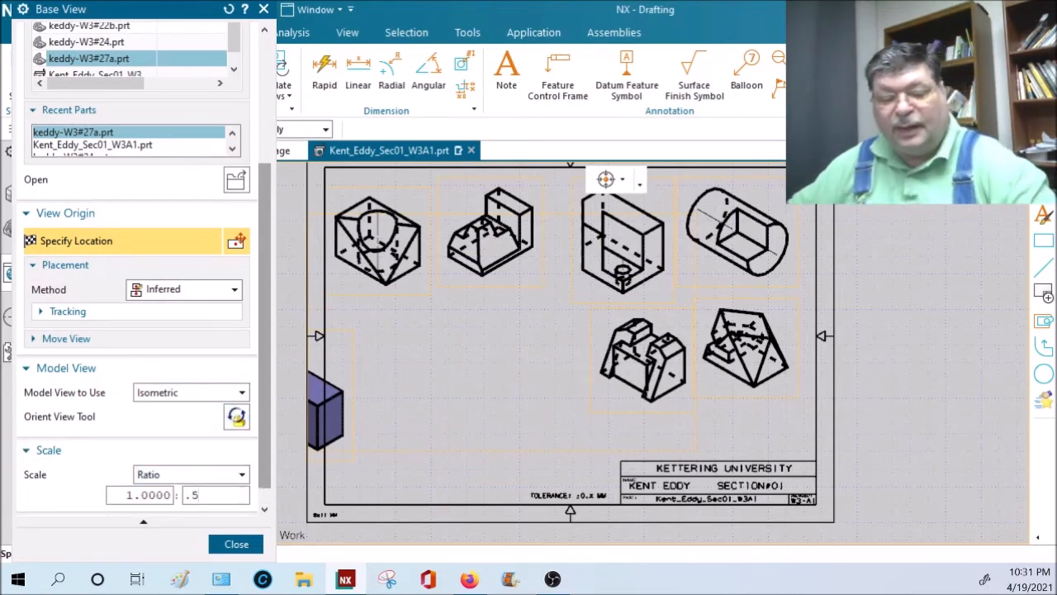
key(Return)
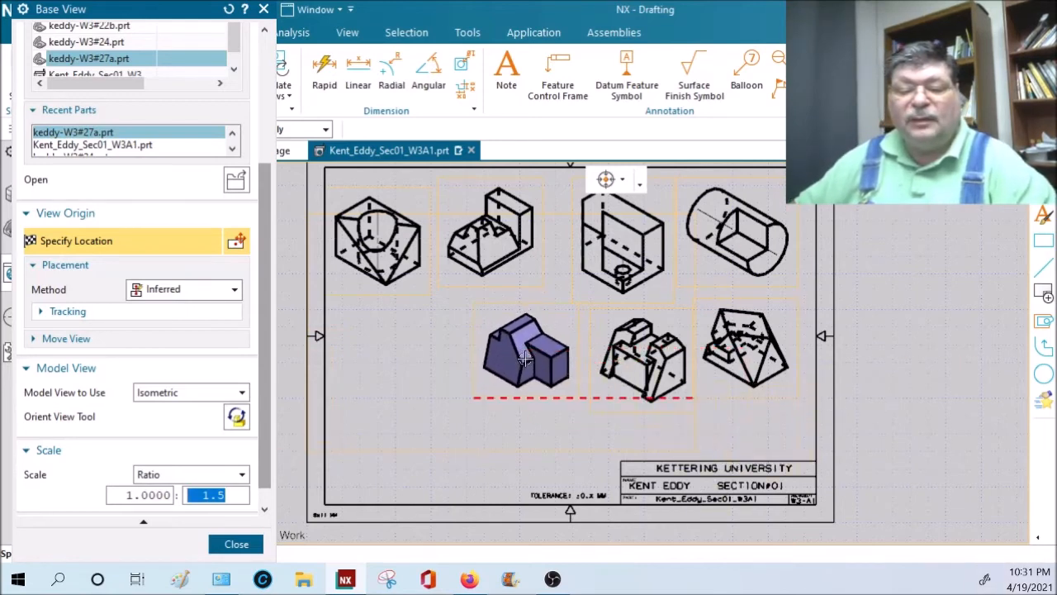
click(524, 357)
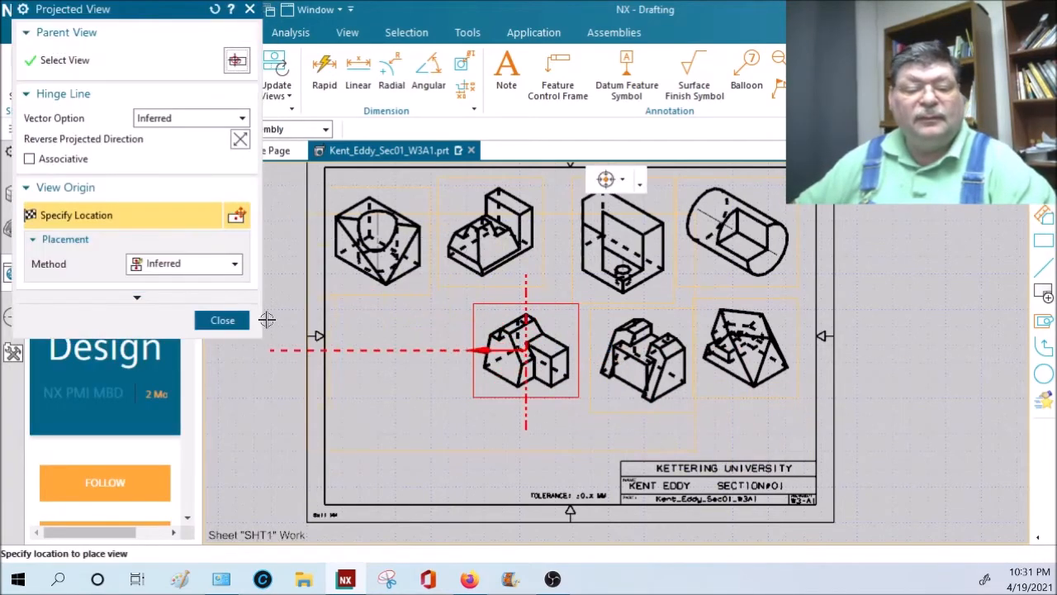
click(222, 319)
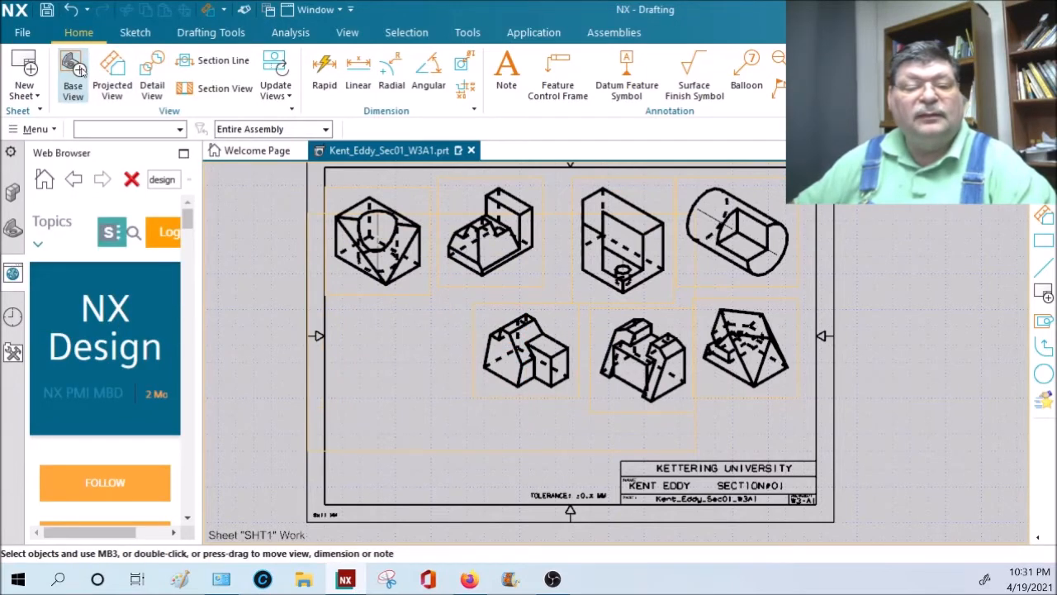
- Add an L-Bracket NX11 isometric view at 1:5 in the bottom row and undo the stray projected view
click(74, 70)
click(241, 476)
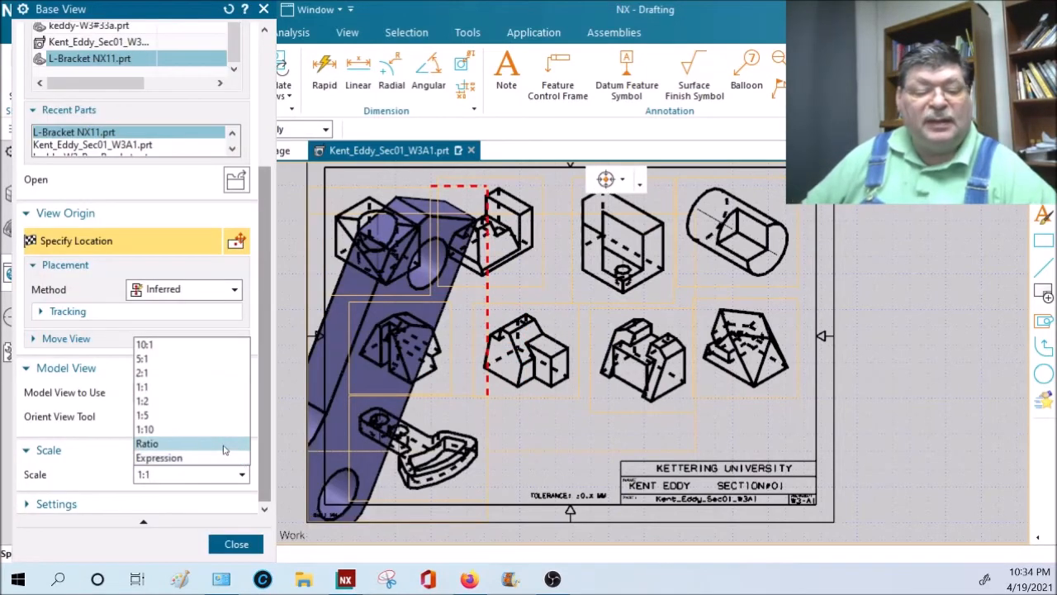
click(223, 446)
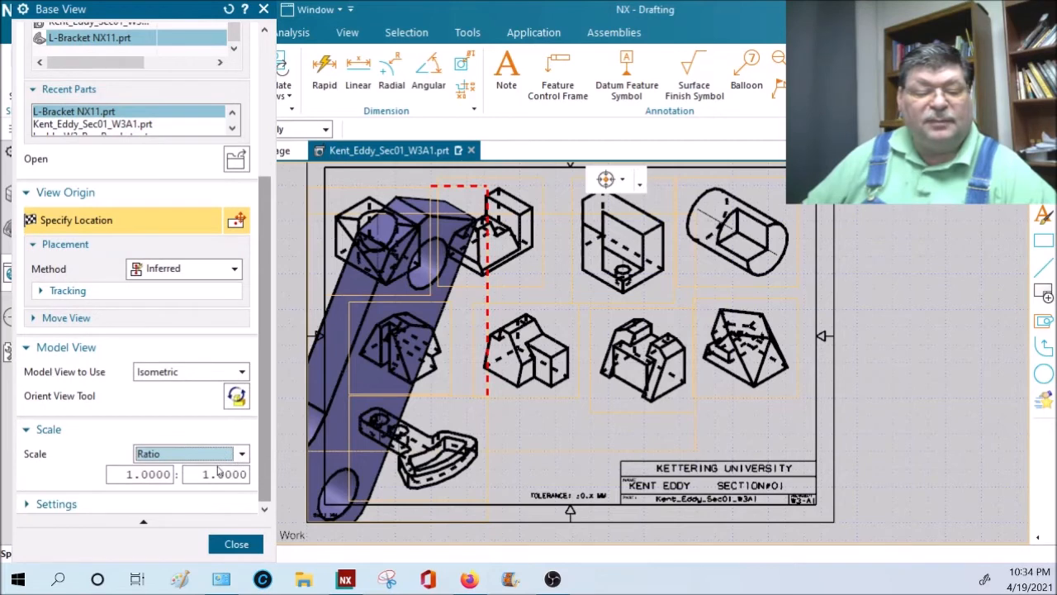
click(243, 455)
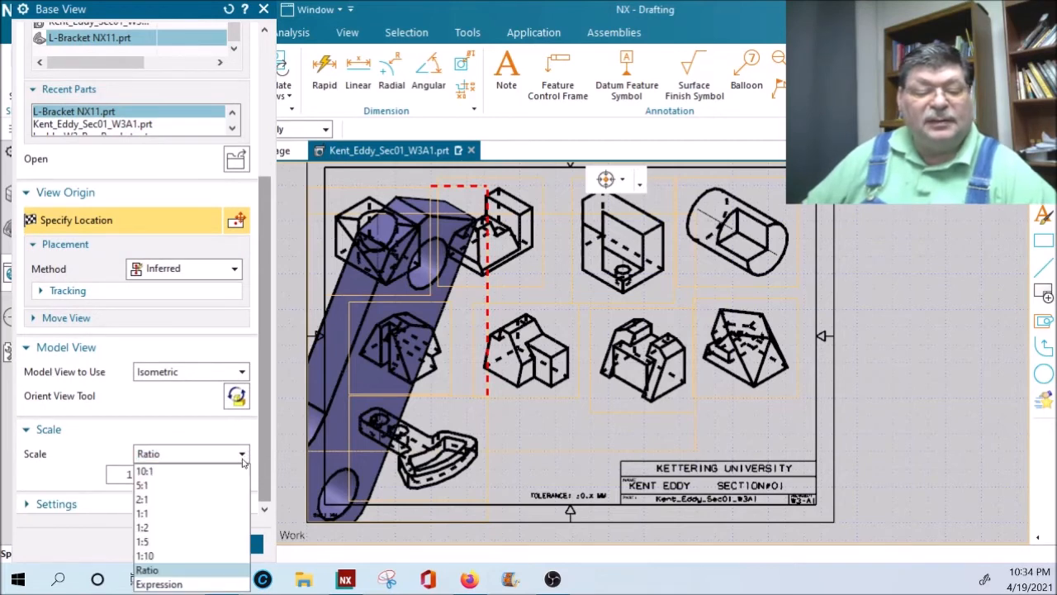
click(153, 540)
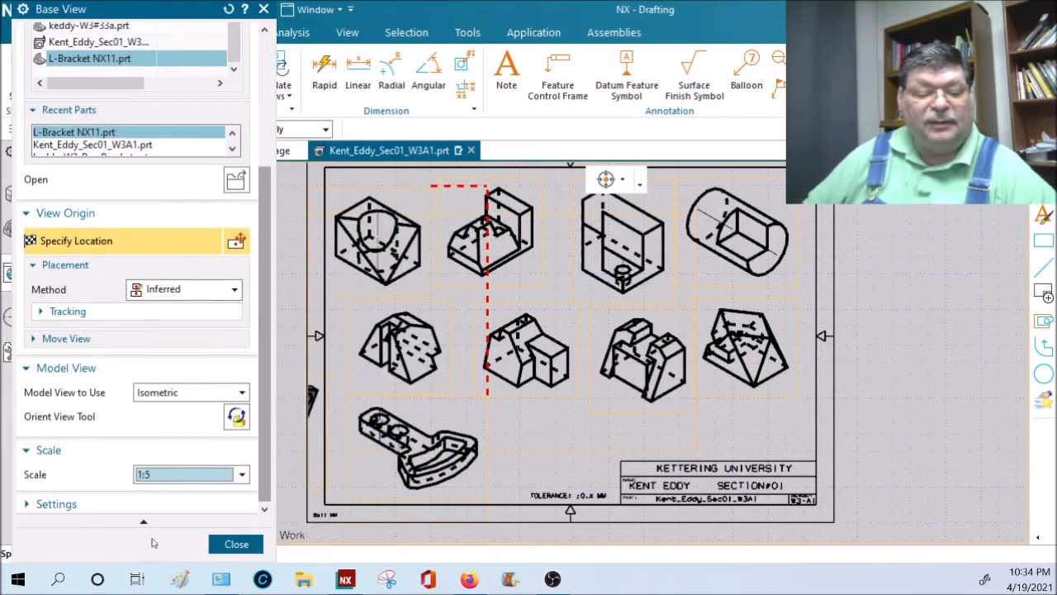
click(545, 442)
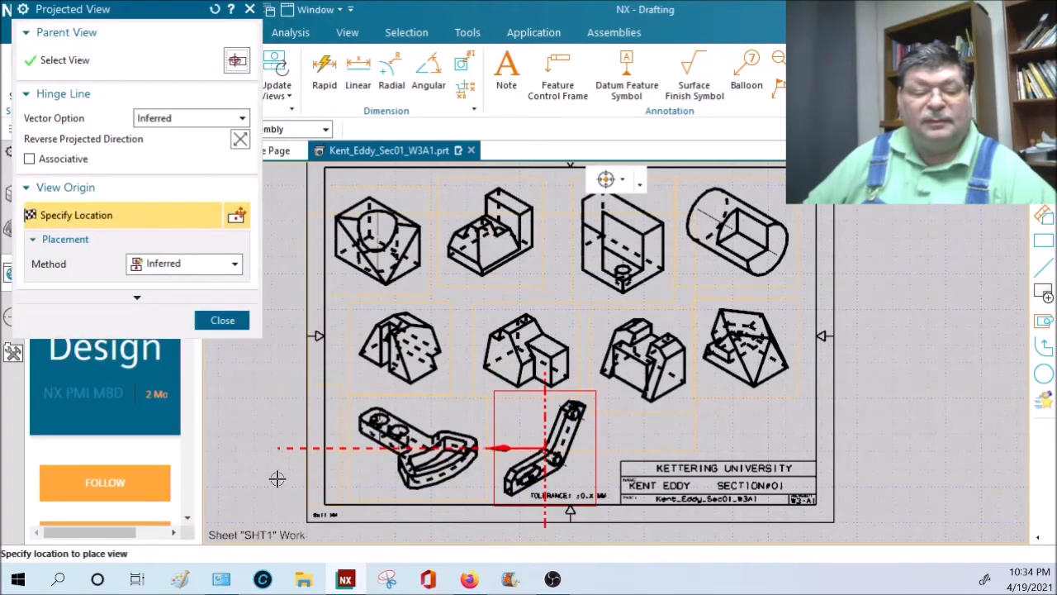
middle_click(276, 387)
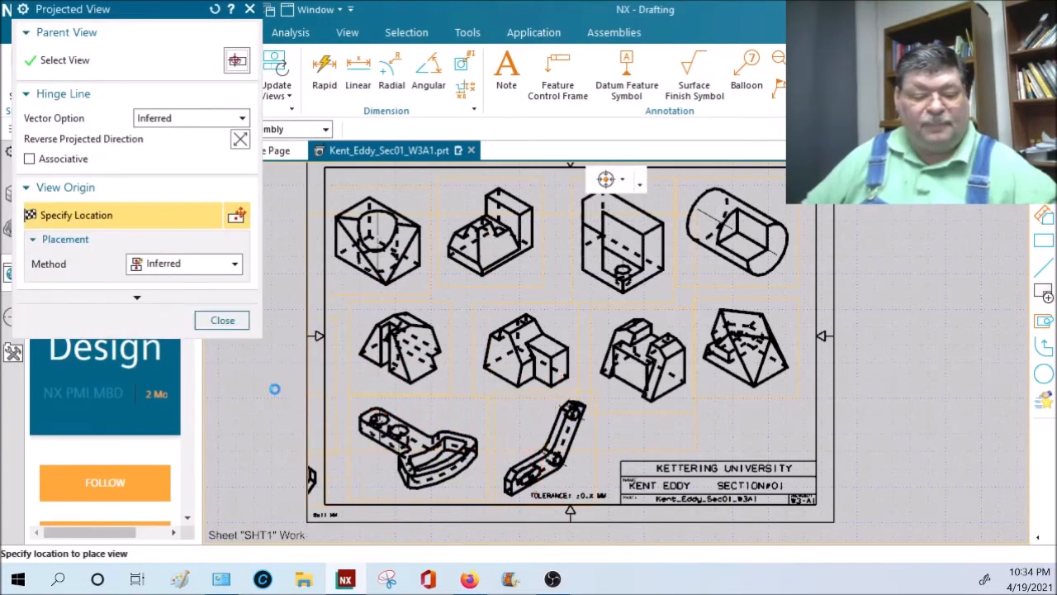
click(84, 11)
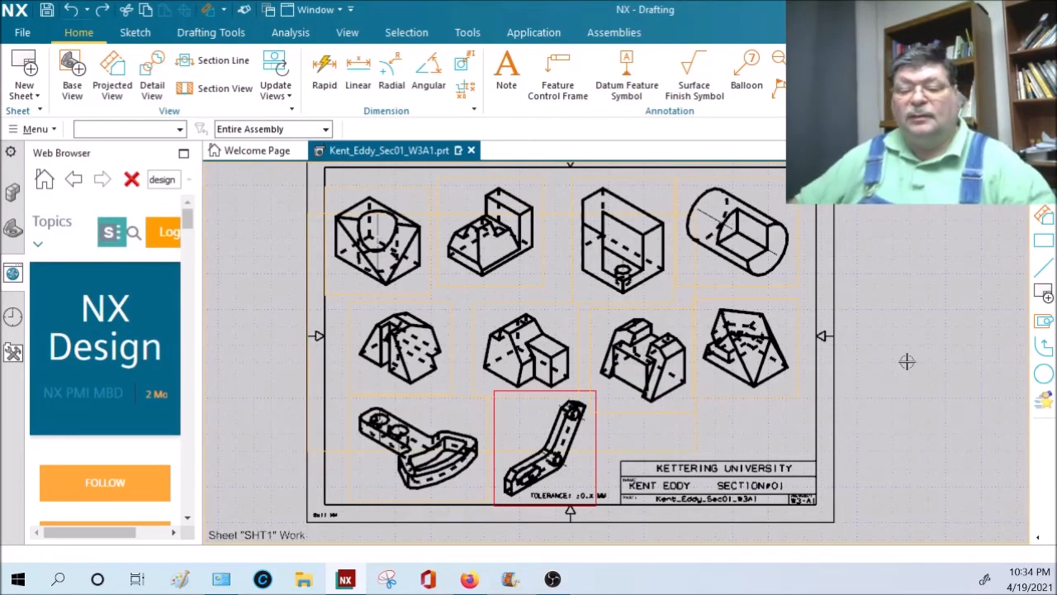
- Nudge a second-row view into alignment with the other views
key(Escape)
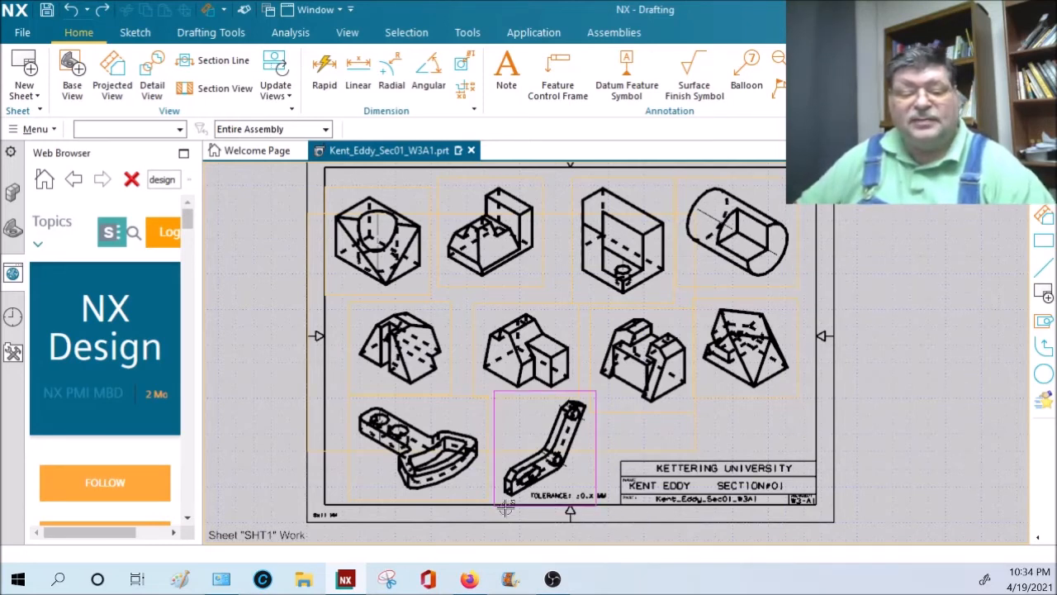
mouse_move(331, 171)
mouse_down()
mouse_move(557, 305)
mouse_move(806, 423)
mouse_up()
key(Escape)
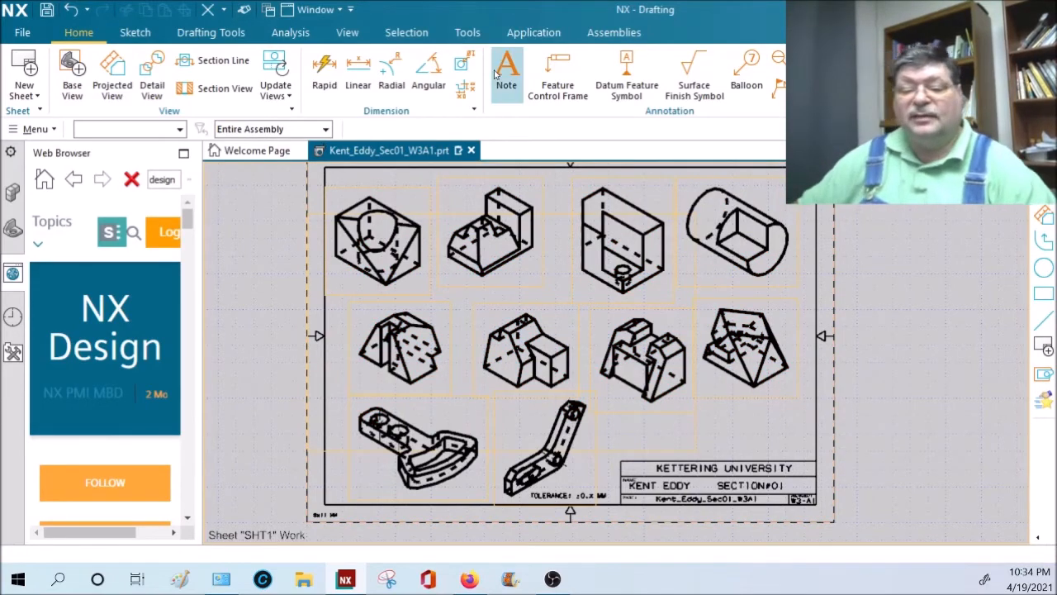
scroll(618, 273, up, 5)
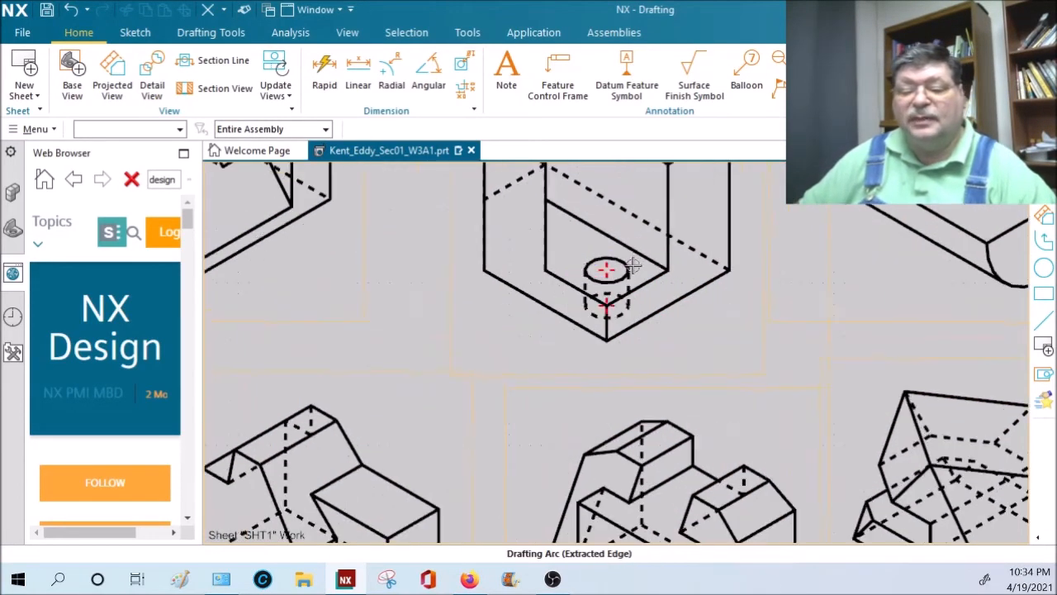
scroll(905, 250, down, 5)
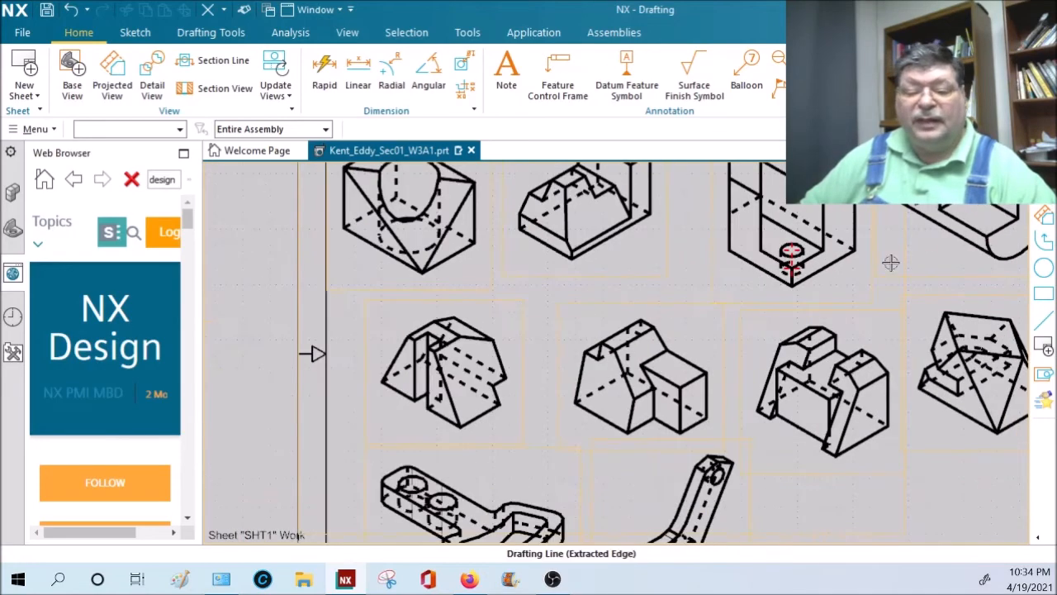
scroll(652, 469, up, 2)
scroll(703, 443, down, 4)
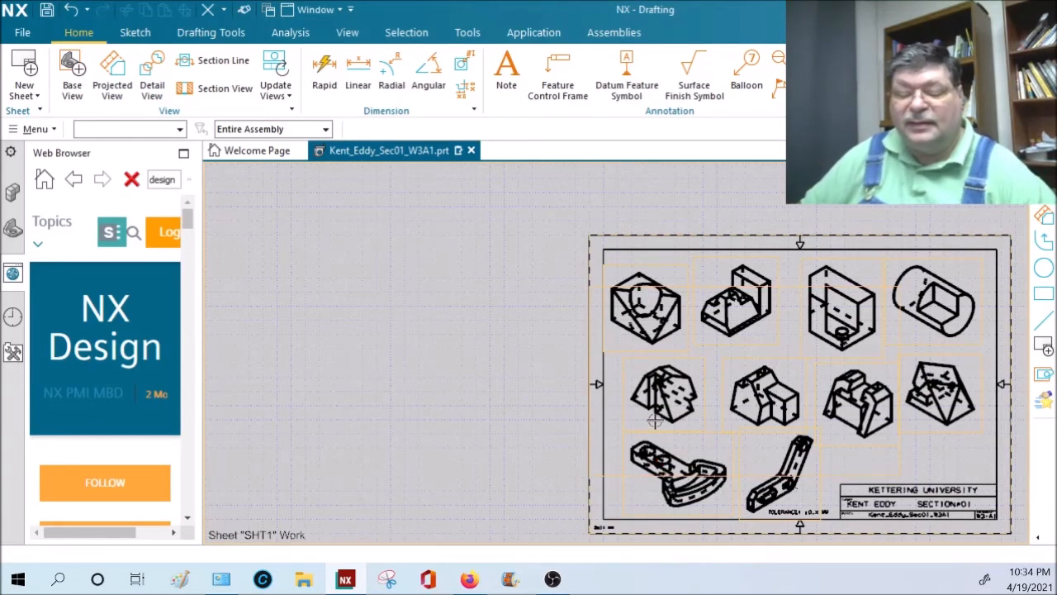
scroll(666, 413, up, 2)
scroll(682, 446, down, 2)
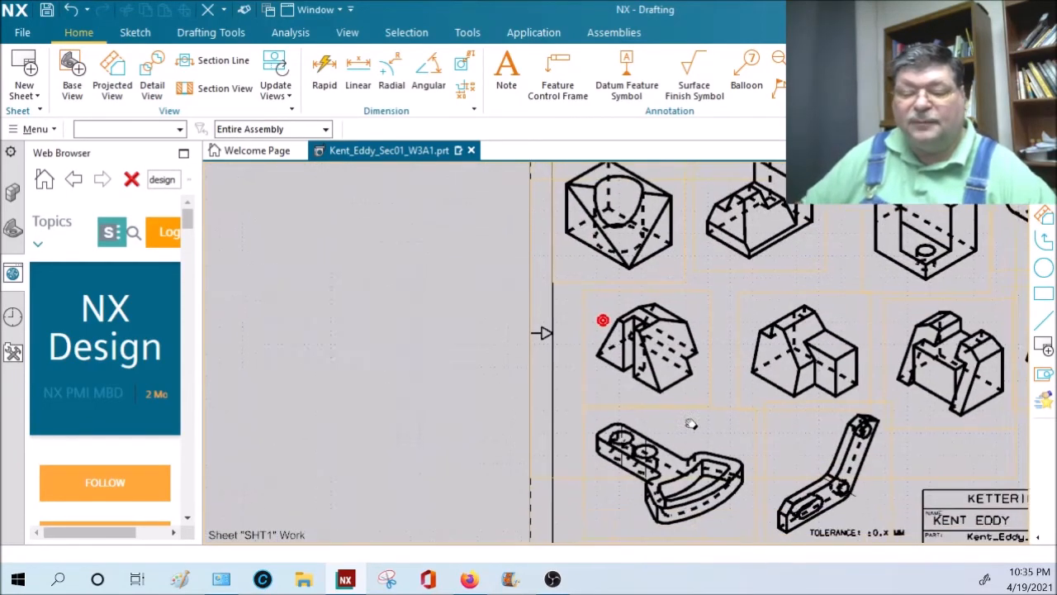
mouse_move(549, 311)
mouse_down()
mouse_move(730, 390)
mouse_move(608, 316)
mouse_move(556, 302)
mouse_up()
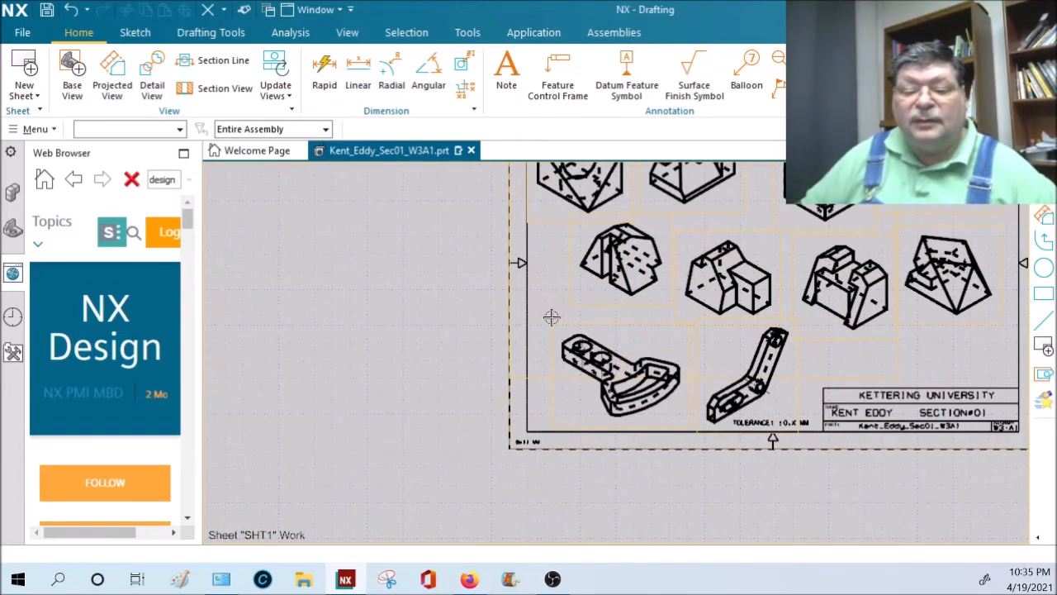
scroll(608, 337, up, 2)
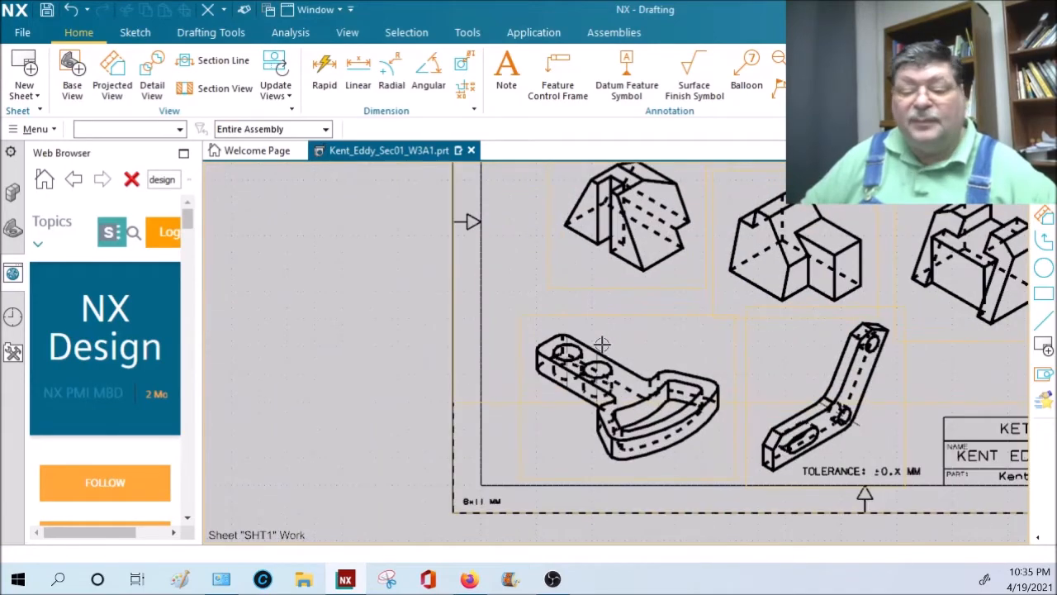
scroll(602, 343, up, 2)
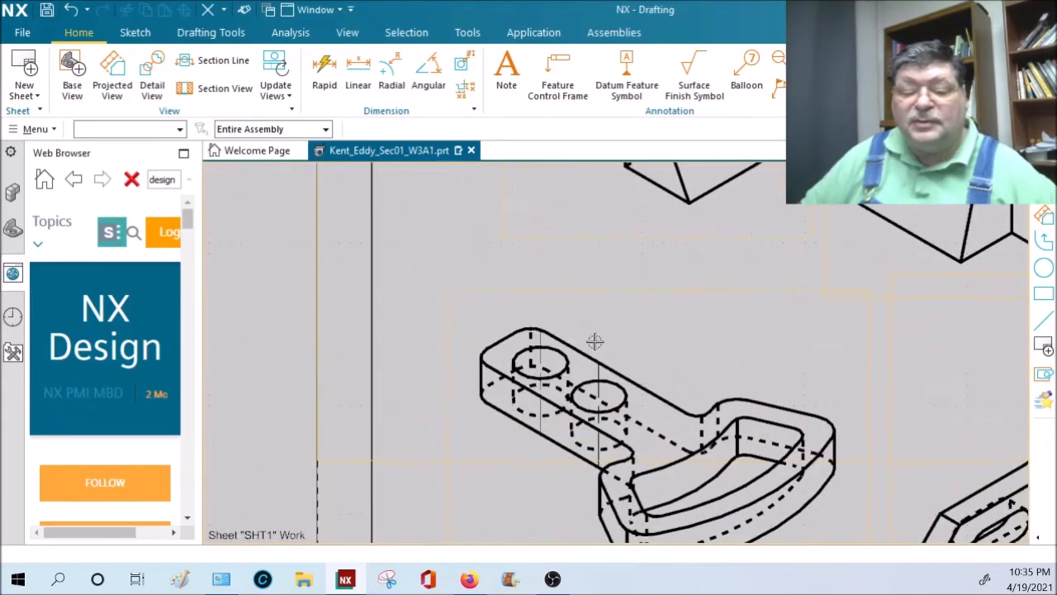
- Delete the 3D centerlines from the flat bracket's two holes and the bent bracket's hole
right_click(537, 343)
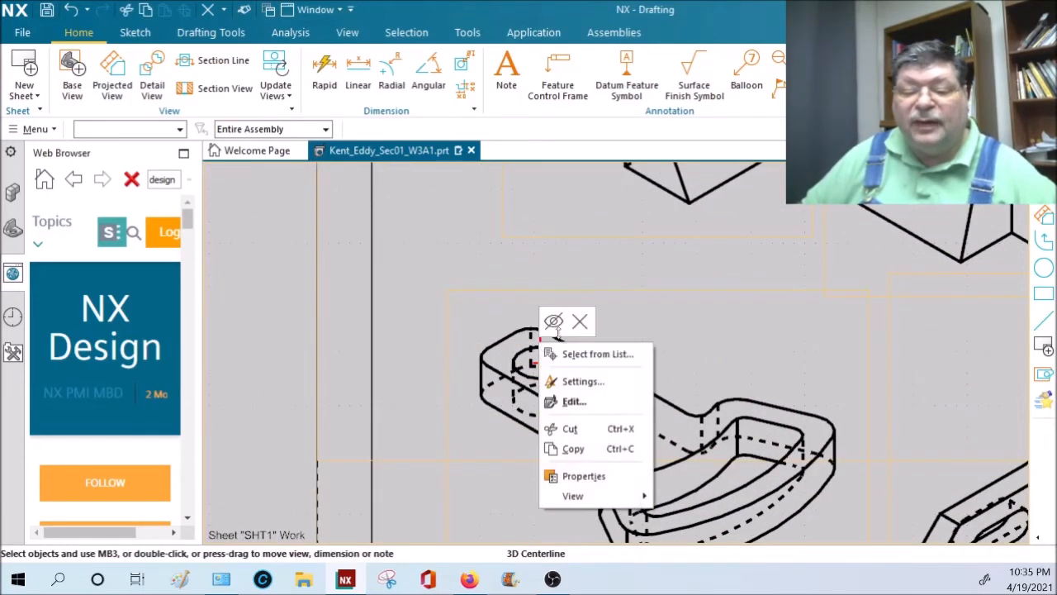
click(578, 318)
right_click(599, 344)
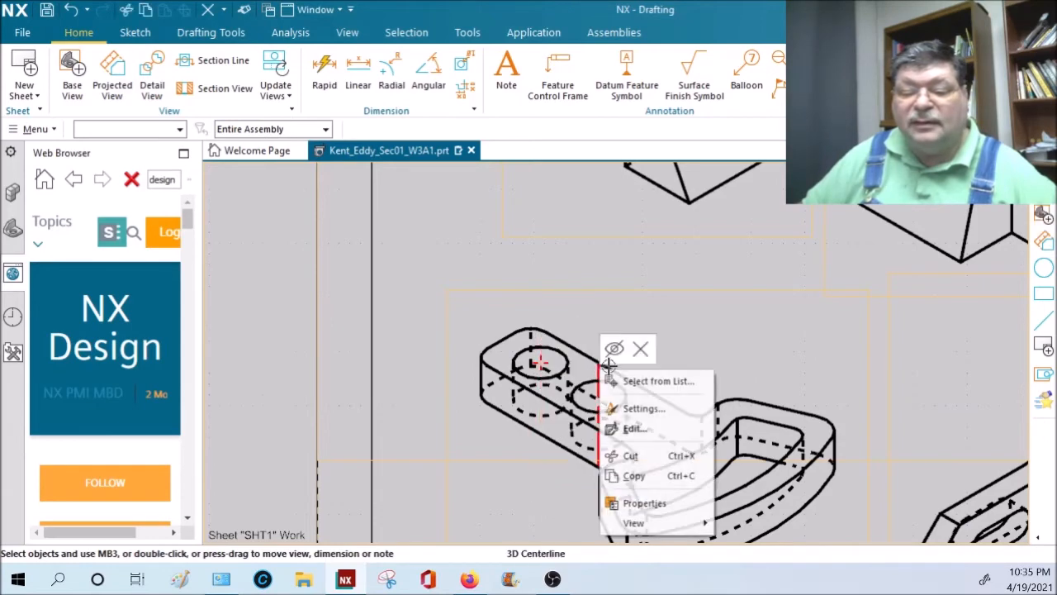
click(637, 349)
scroll(881, 424, down, 3)
mouse_move(878, 424)
shift+middle_down()
mouse_move(817, 438)
mouse_move(540, 337)
shift+middle_up()
scroll(674, 466, up, 2)
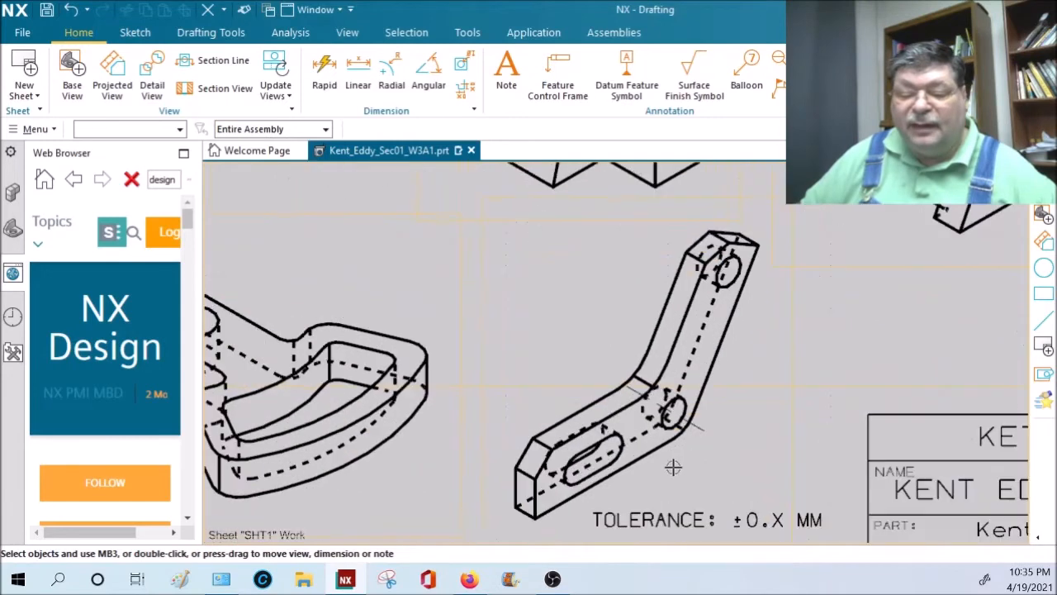
right_click(702, 429)
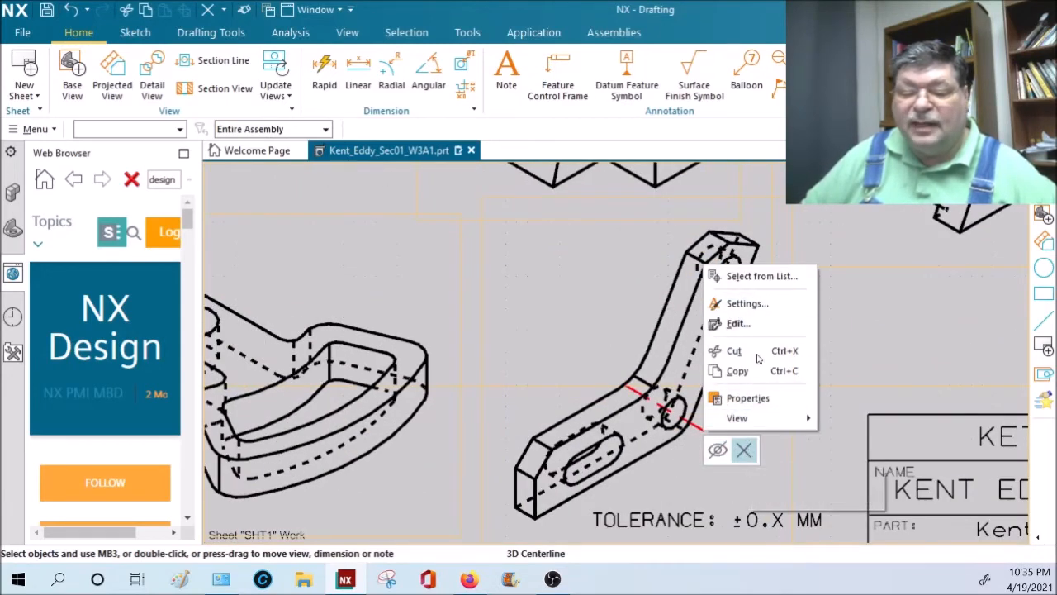
click(744, 450)
scroll(778, 310, down, 3)
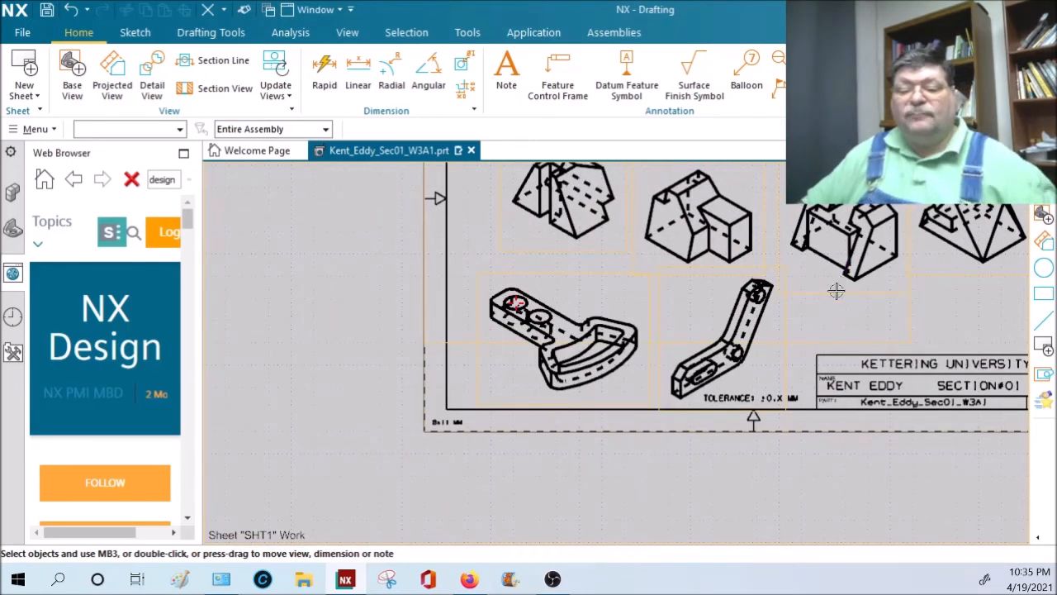
middle_drag(837, 283, 691, 425)
scroll(665, 353, down, 2)
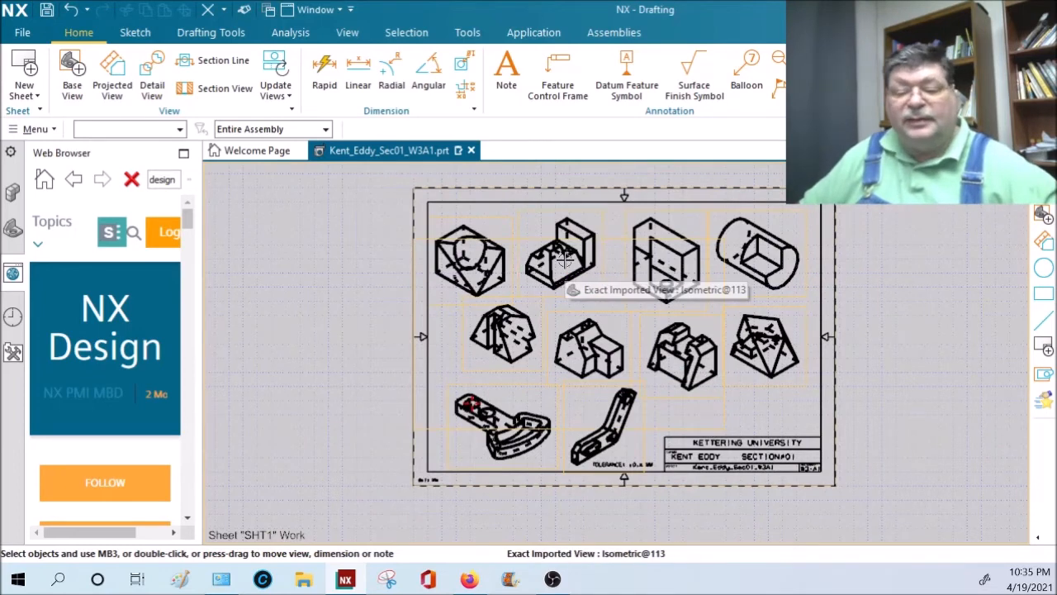
scroll(797, 378, up, 2)
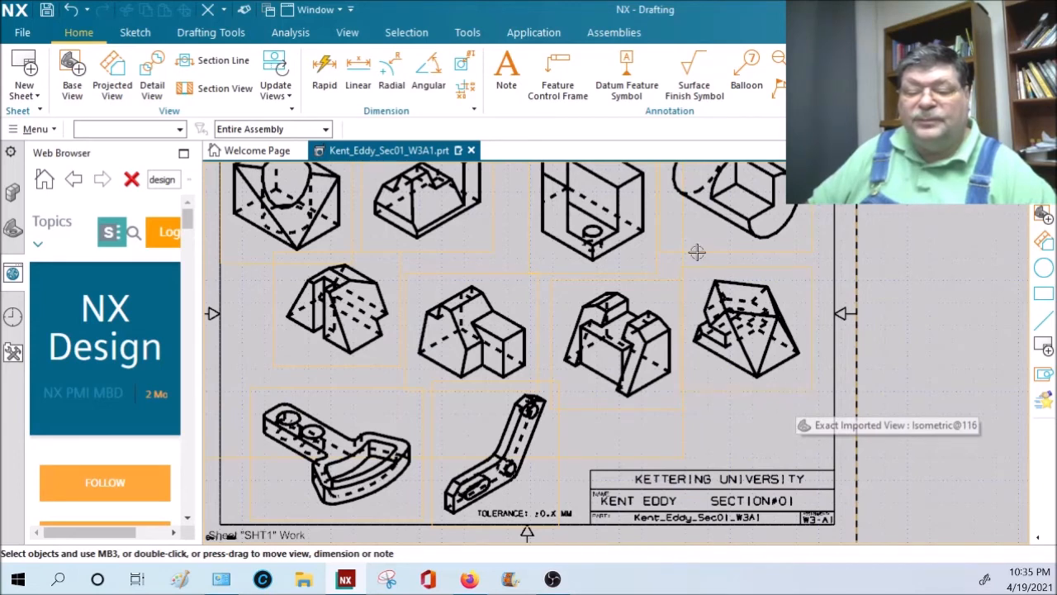
- Open the wedge view's settings and make its hidden lines invisible
right_click(784, 394)
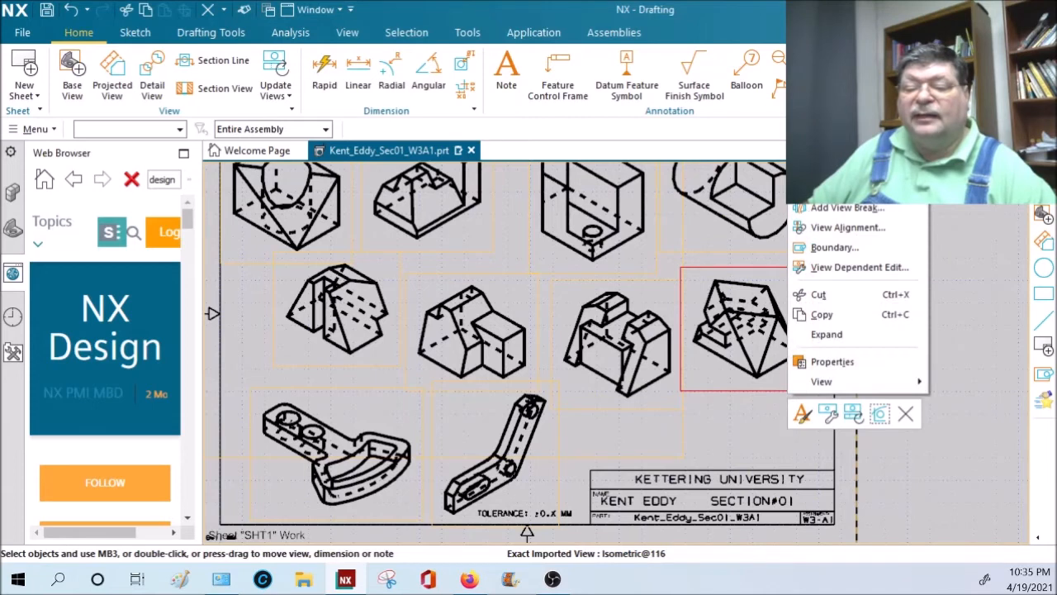
key(Escape)
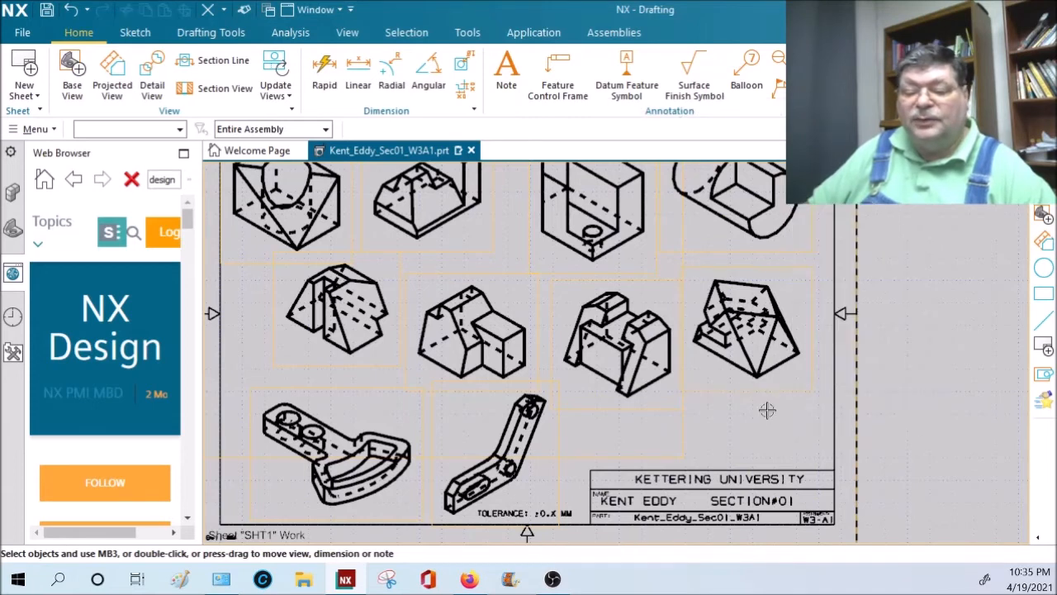
double_click(780, 390)
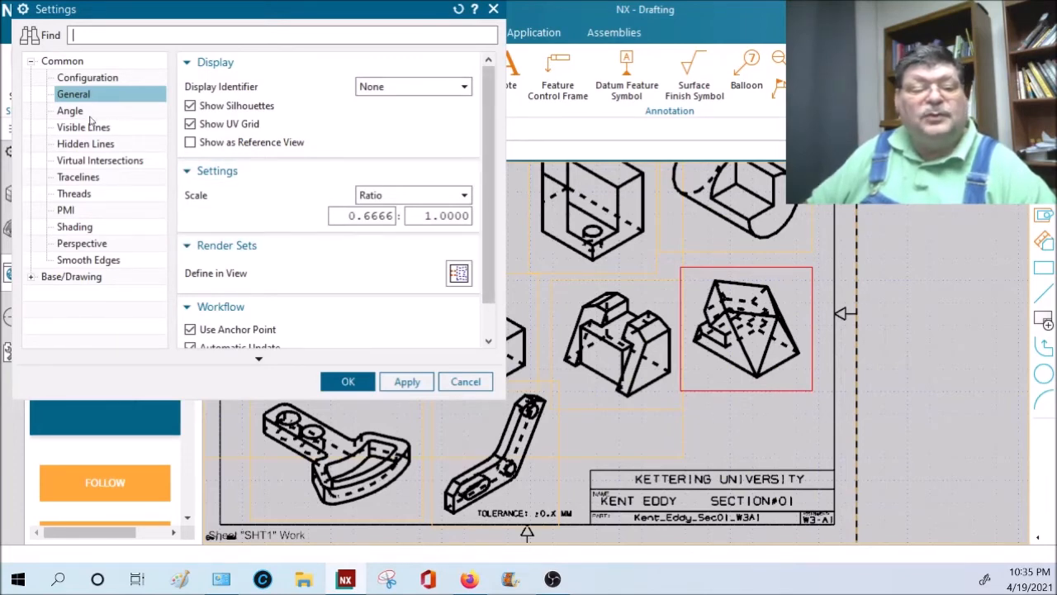
click(85, 143)
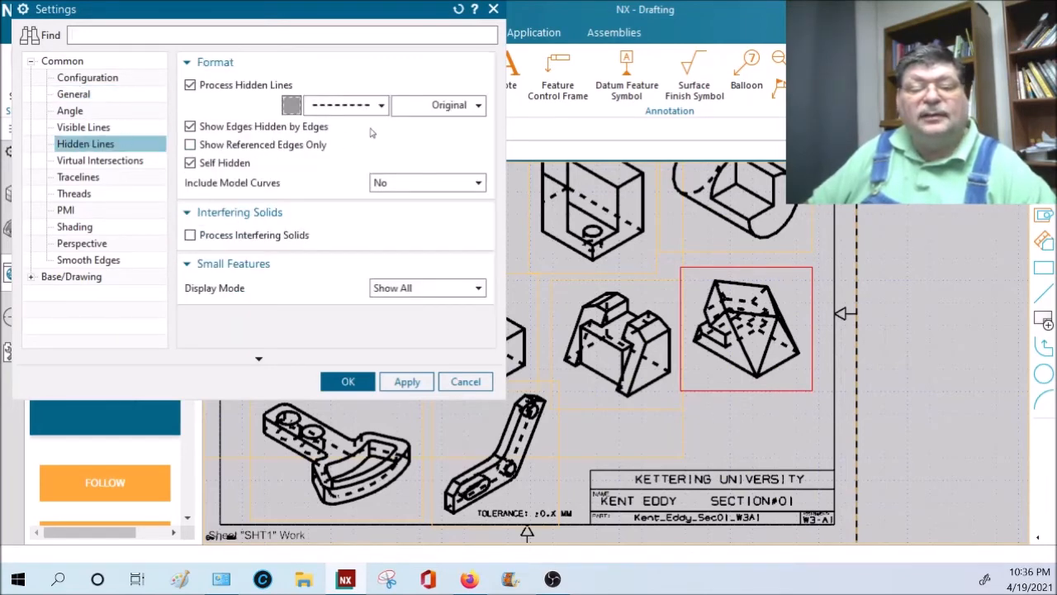
click(381, 108)
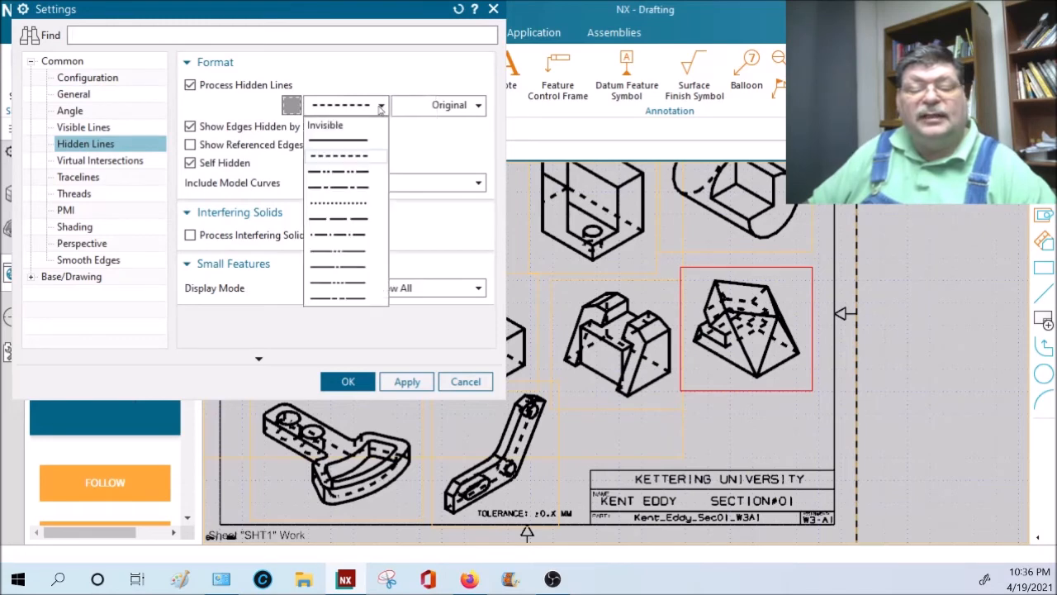
click(339, 126)
click(410, 385)
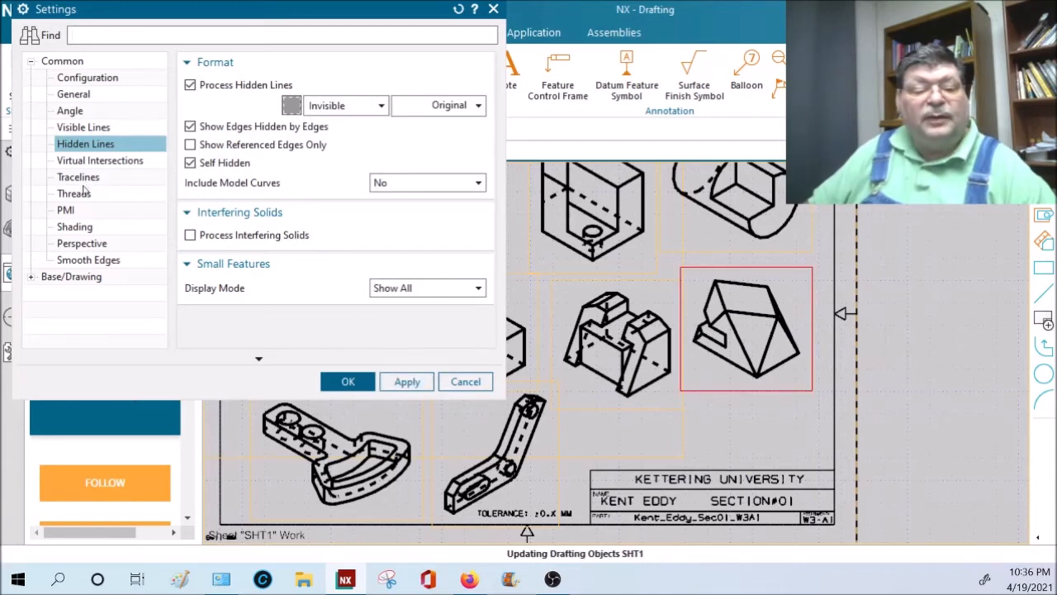
- Set the wedge view's rendering style to Fully Shaded and close the settings
click(87, 228)
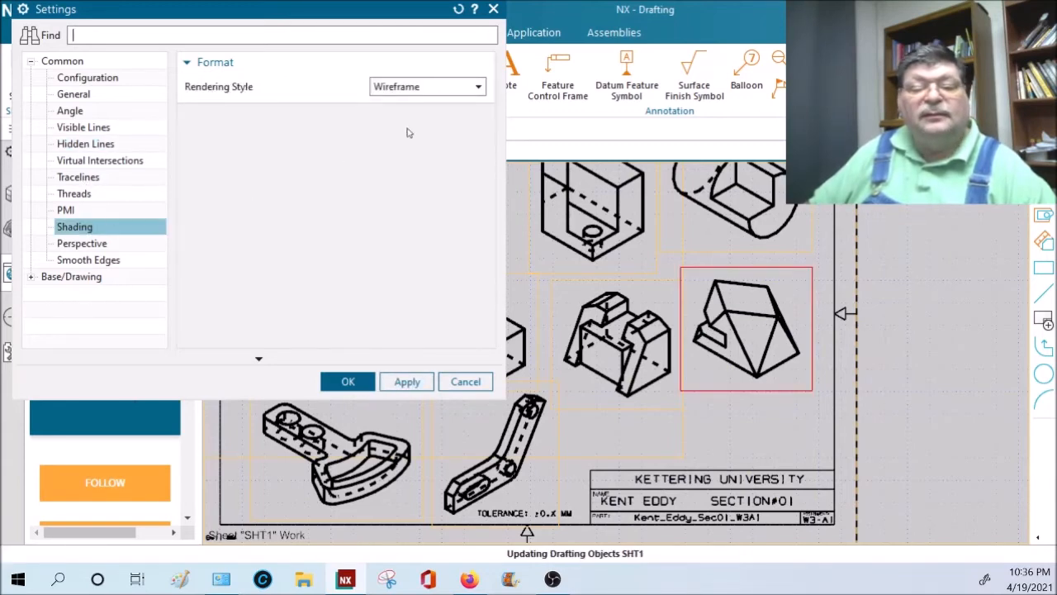
click(469, 86)
click(430, 103)
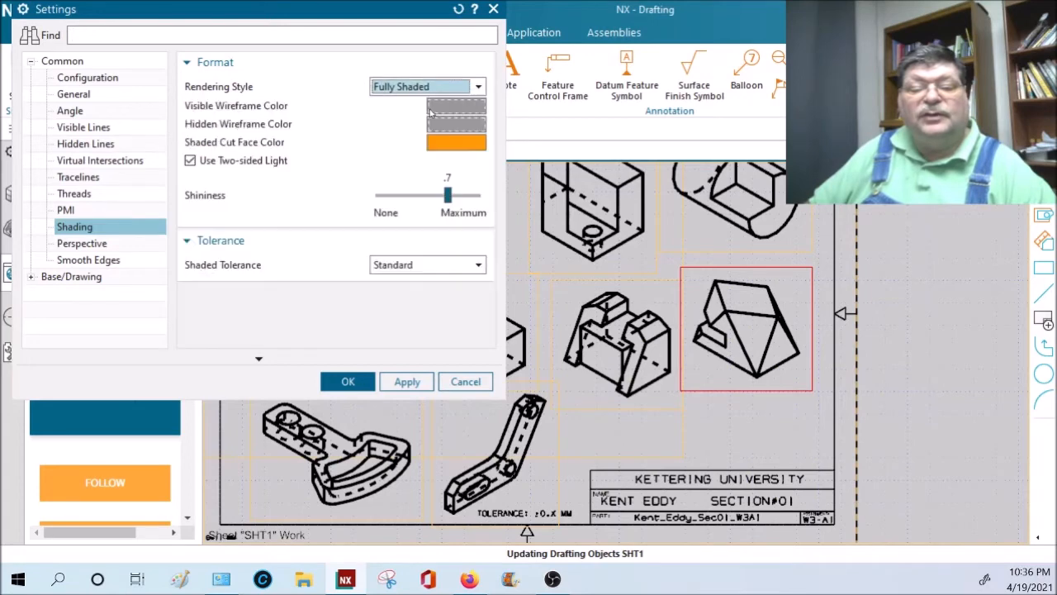
click(407, 384)
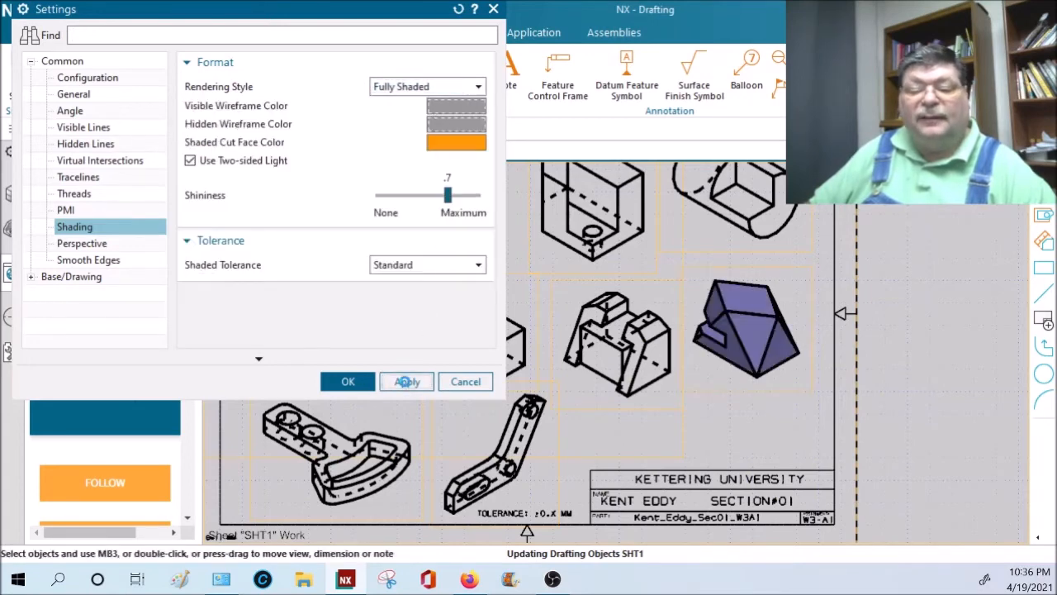
click(463, 382)
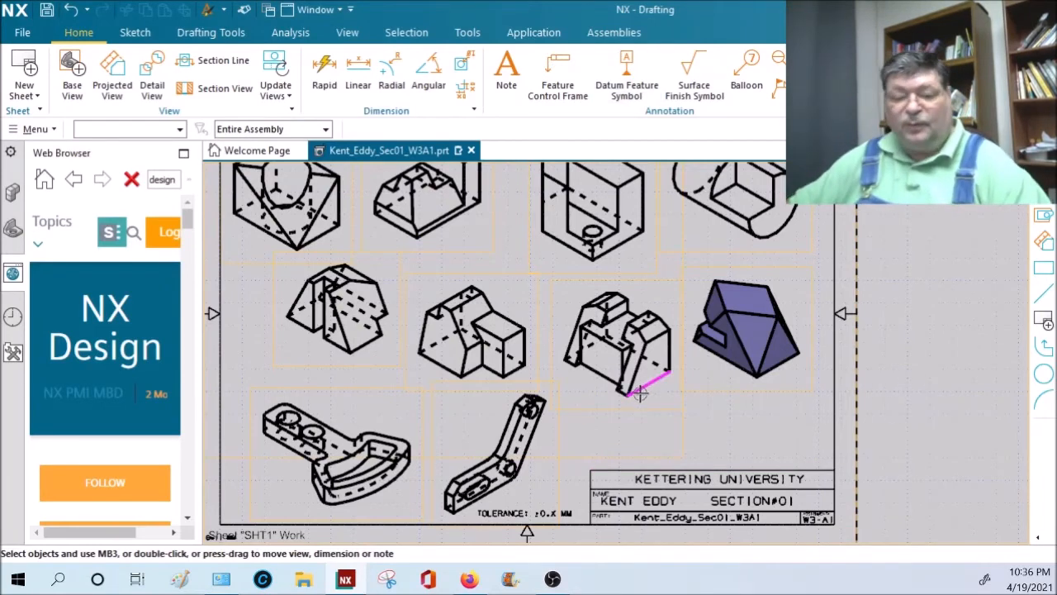
- Set the top-right cylinder view to invisible hidden lines and Fully Shaded rendering
double_click(788, 250)
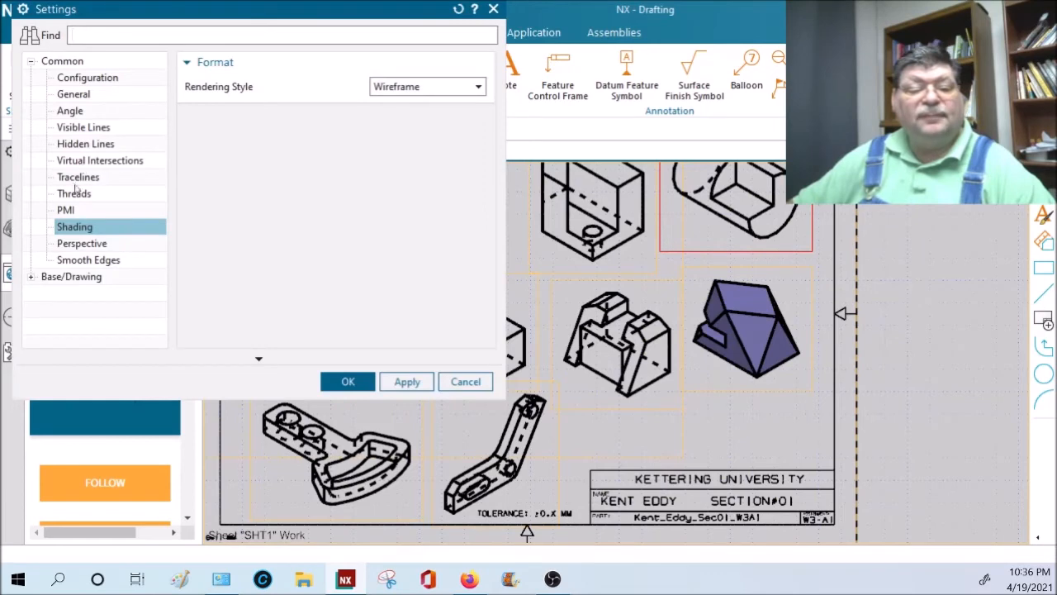
click(86, 144)
click(381, 106)
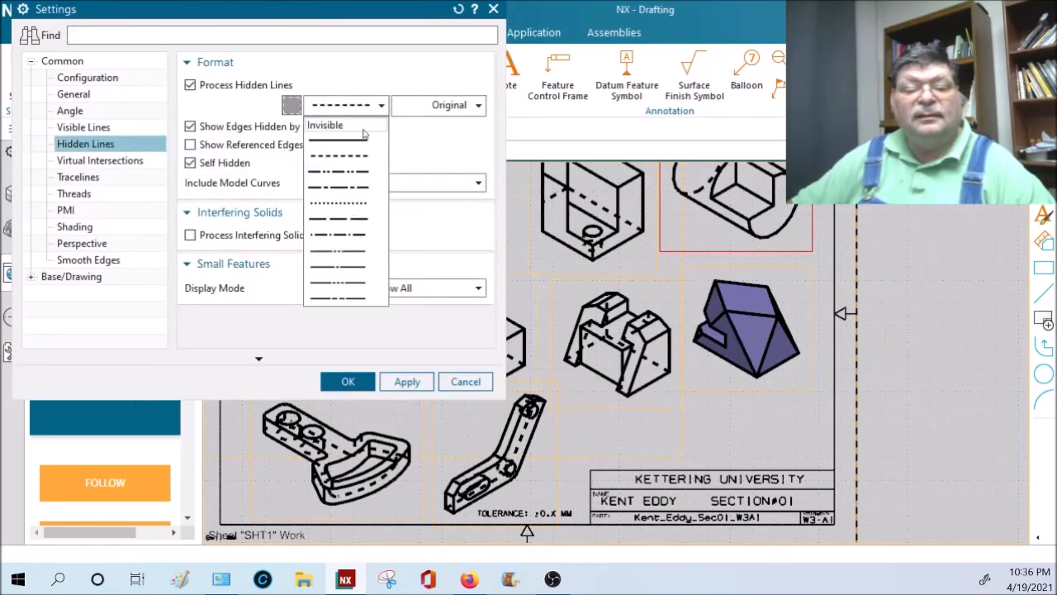
click(366, 123)
click(82, 229)
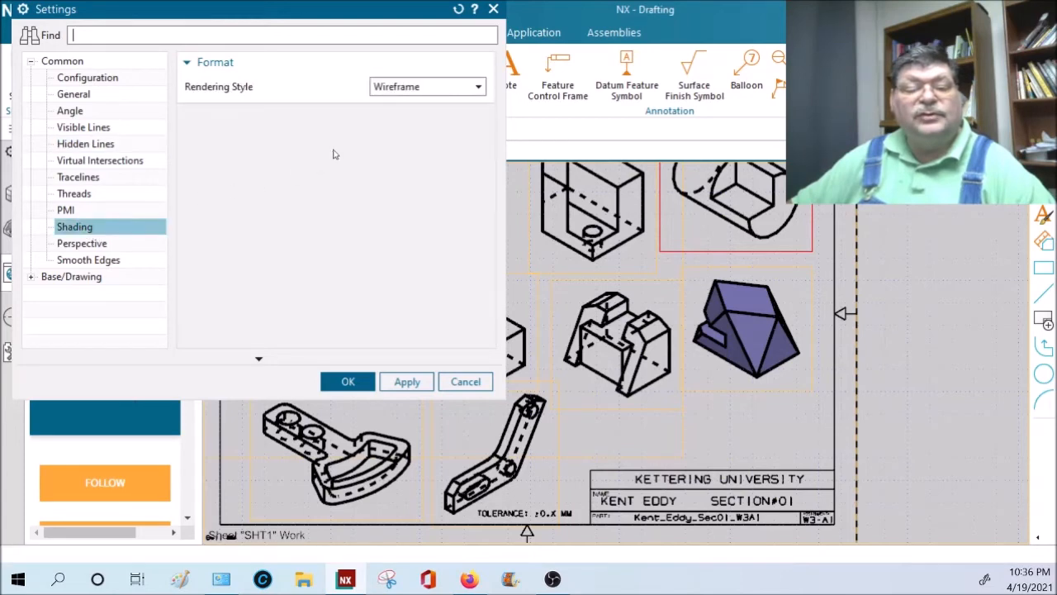
click(435, 88)
click(397, 102)
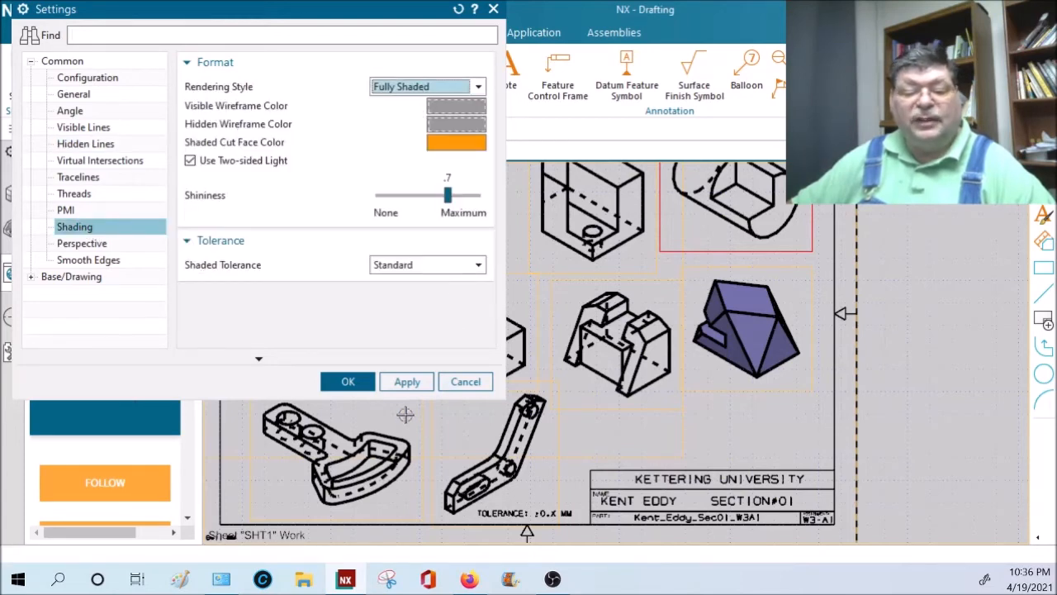
click(361, 388)
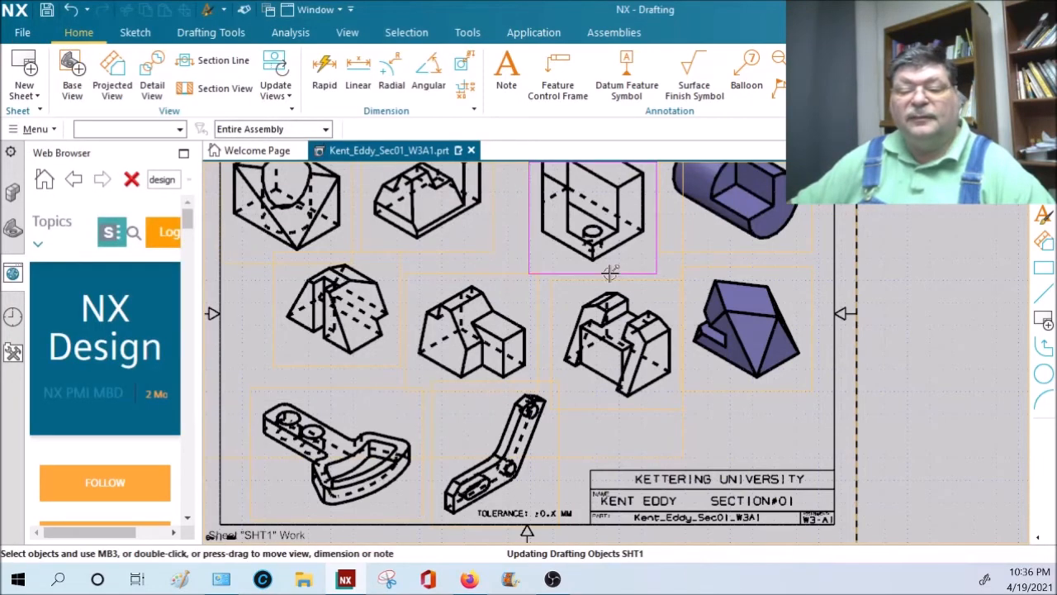
- Preview the top-centre block view with hidden-line processing switched off
double_click(579, 280)
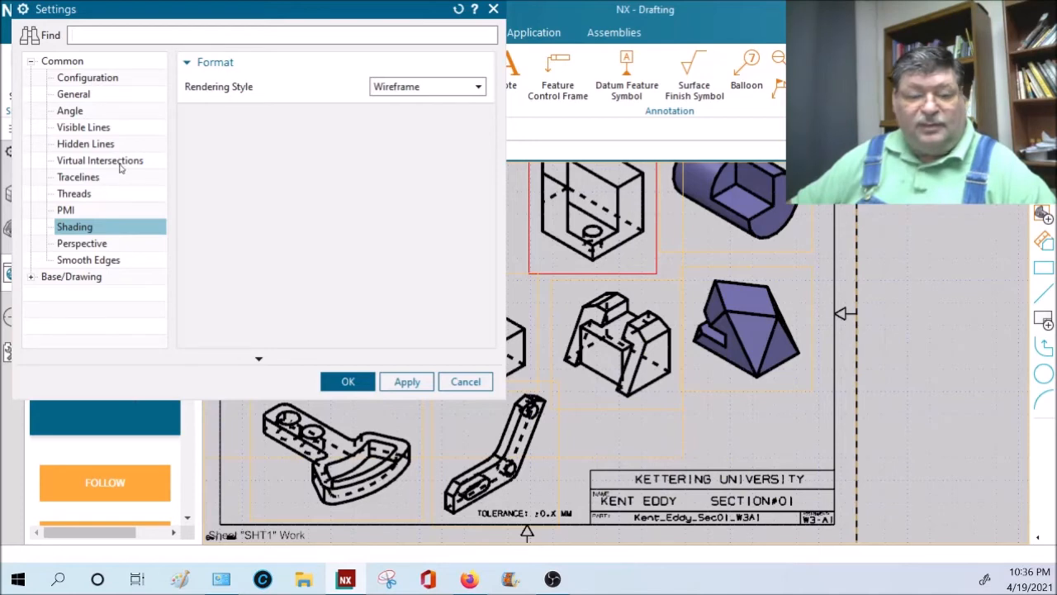
click(73, 94)
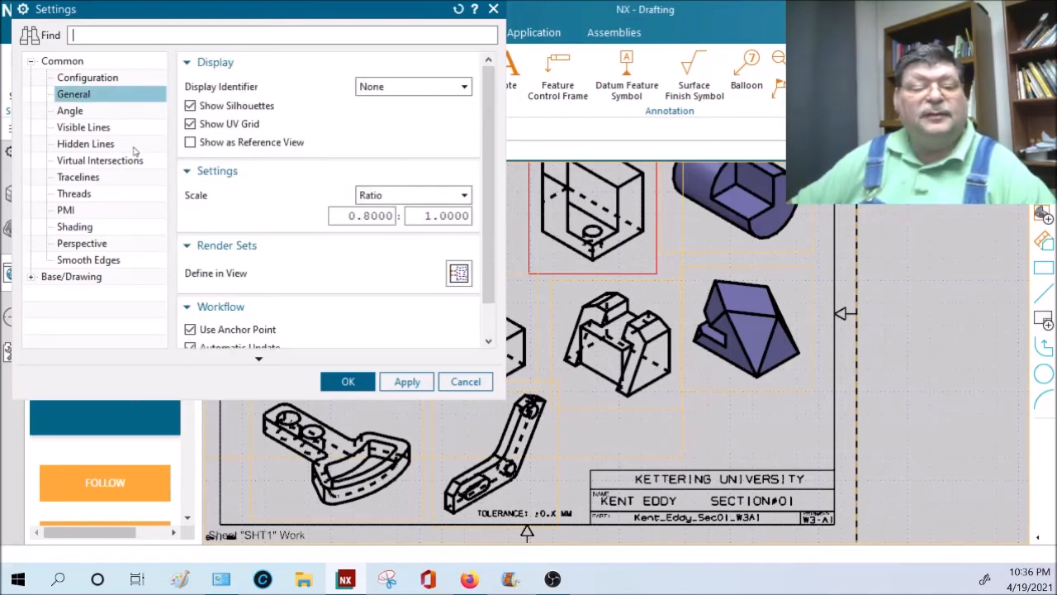
click(86, 144)
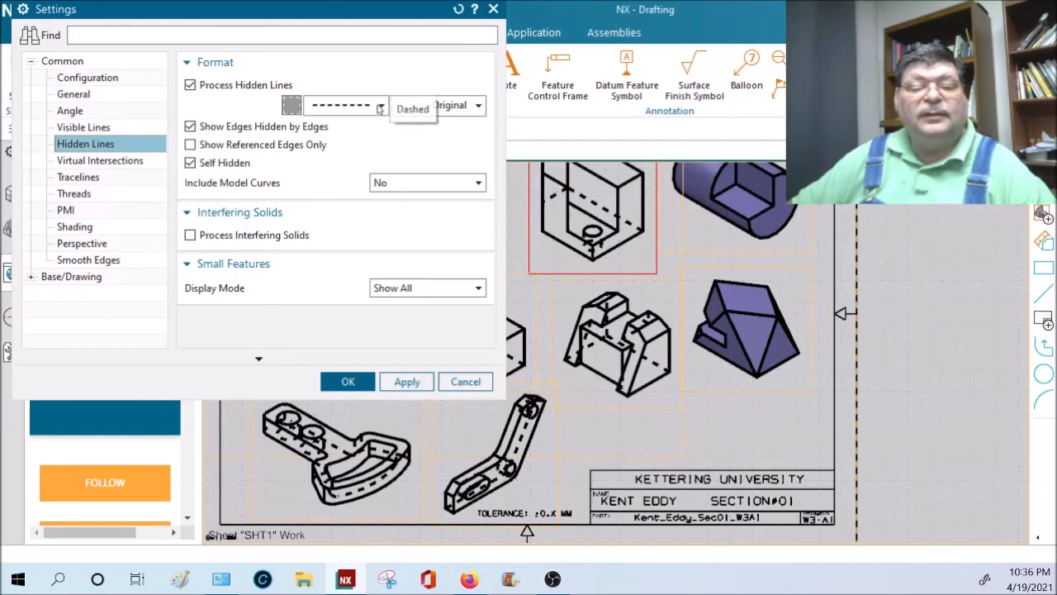
click(293, 106)
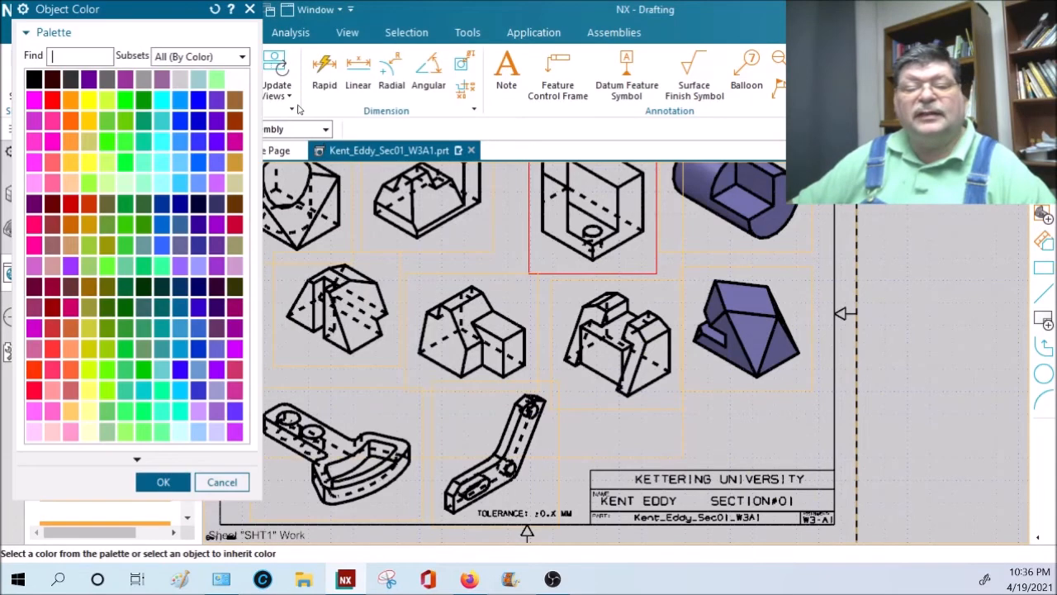
click(221, 482)
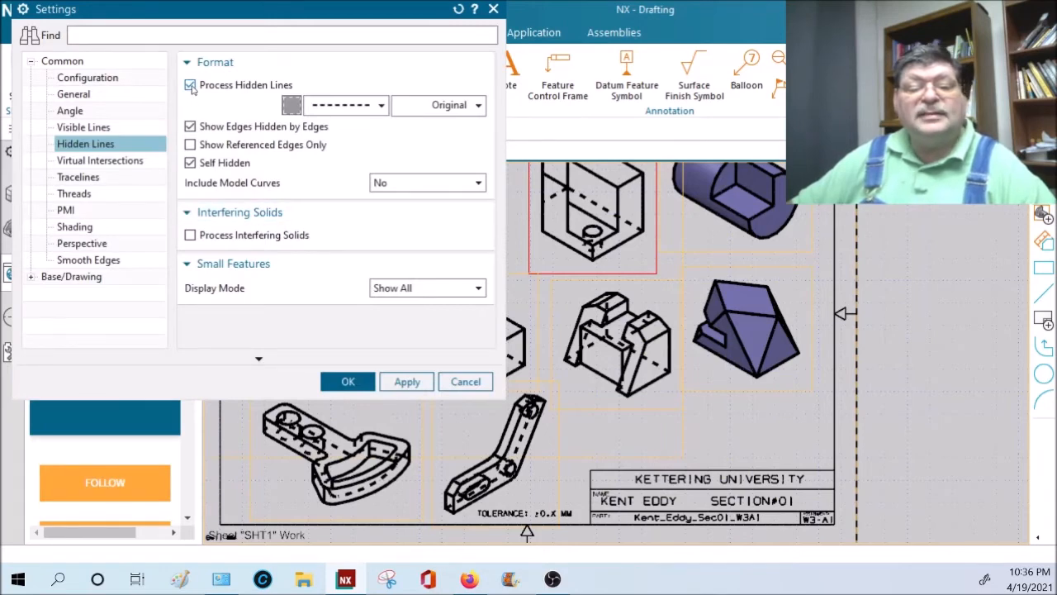
click(191, 85)
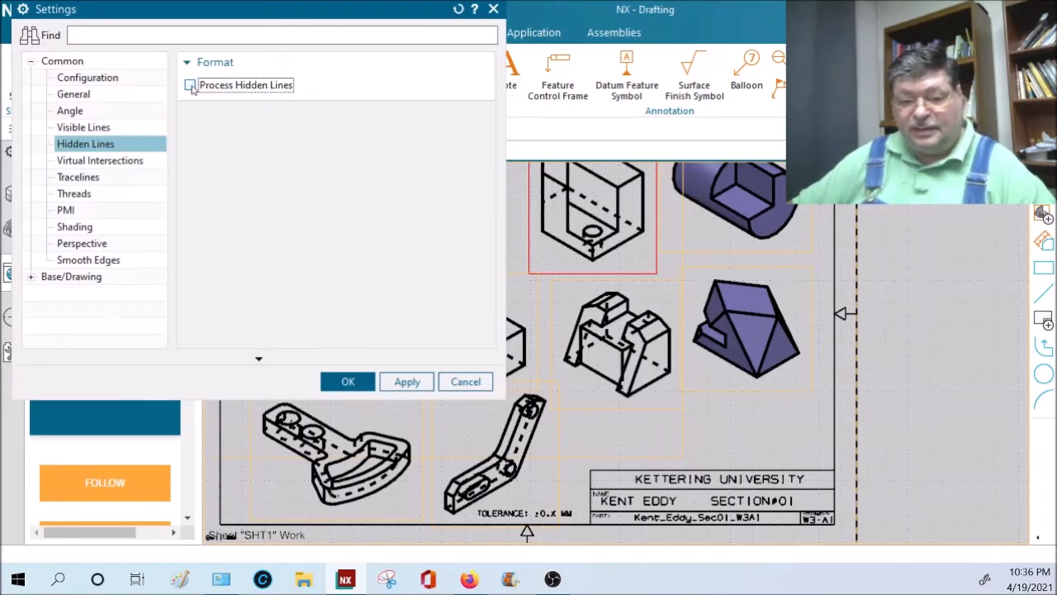
click(411, 381)
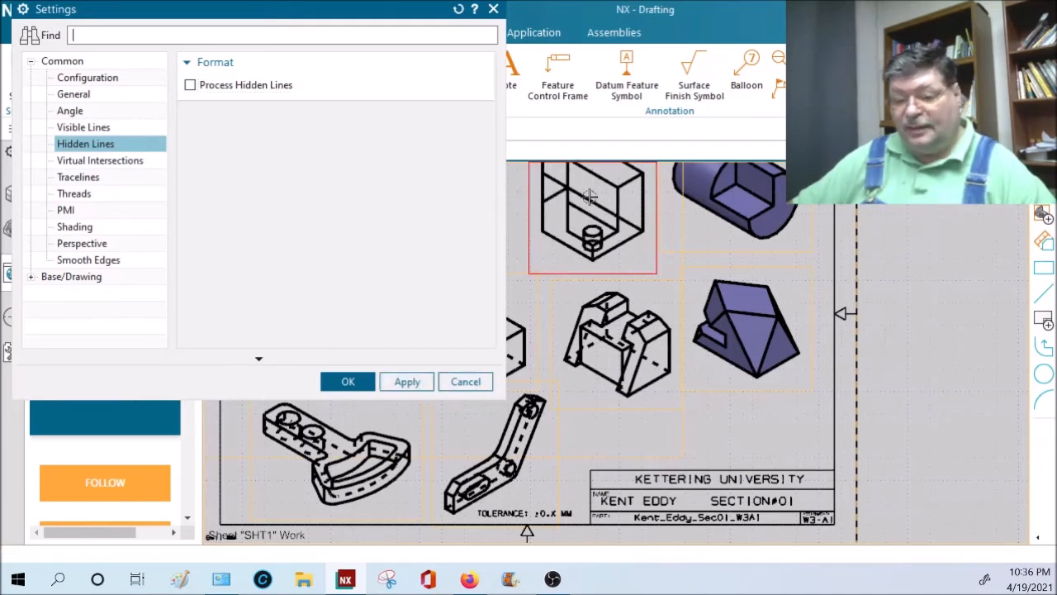
- Re-enable hidden lines on the block view, make them invisible, and set Fully Shaded rendering
click(190, 85)
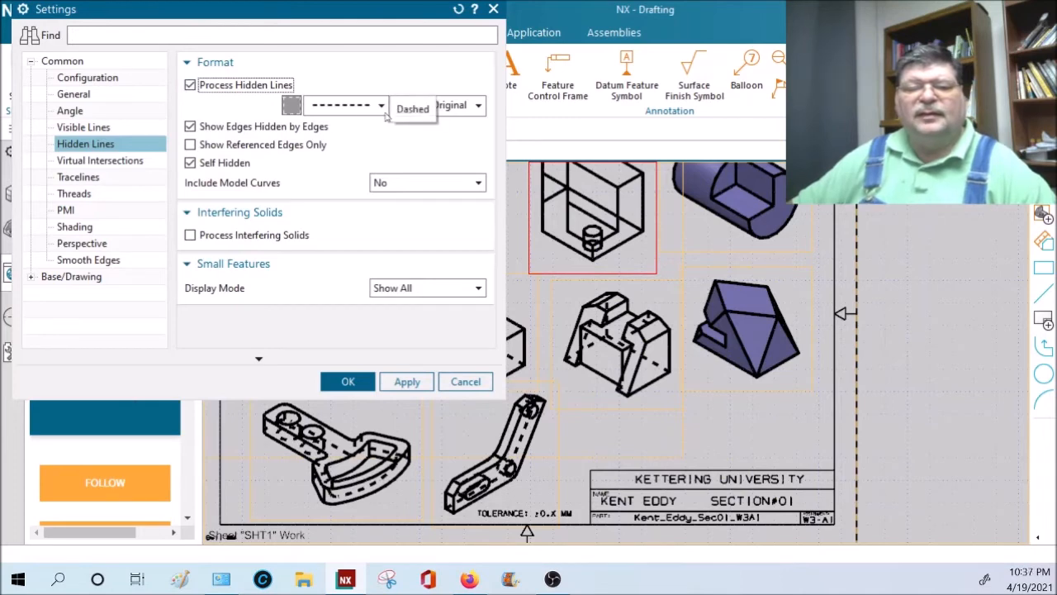
click(382, 106)
click(375, 125)
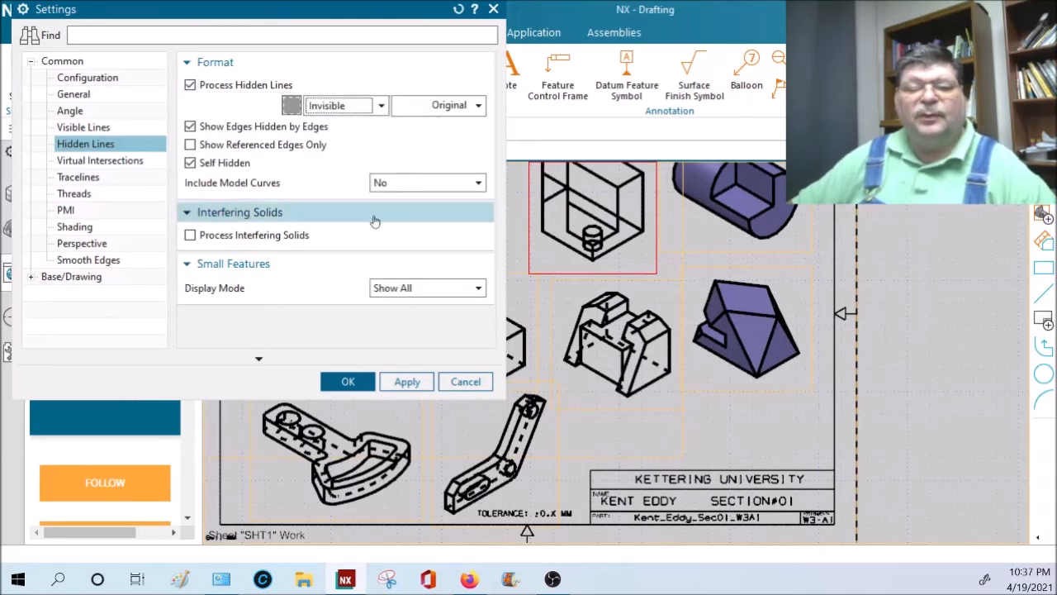
click(75, 226)
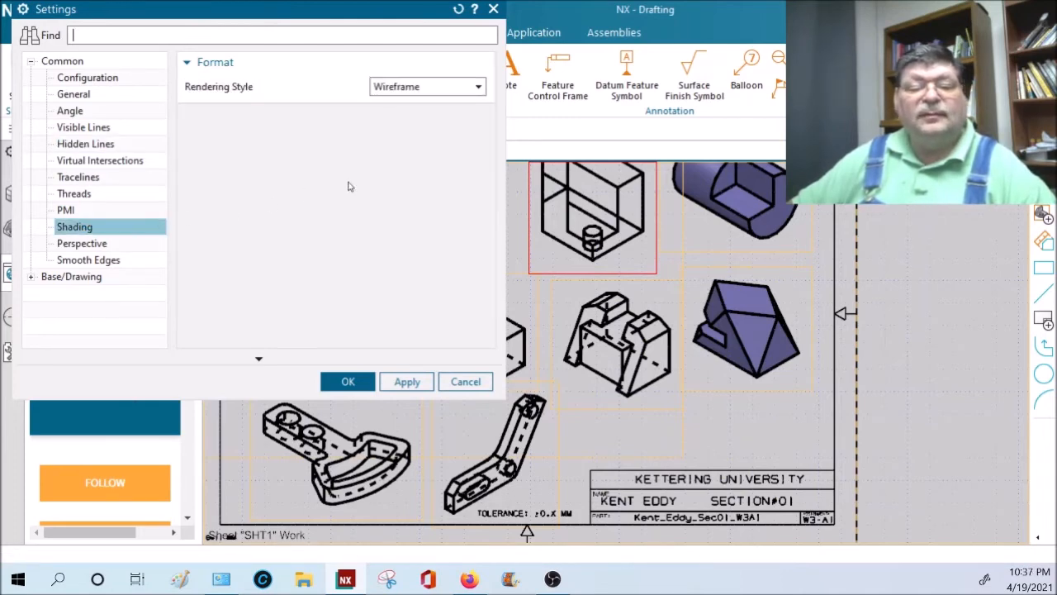
click(438, 86)
click(413, 103)
click(348, 380)
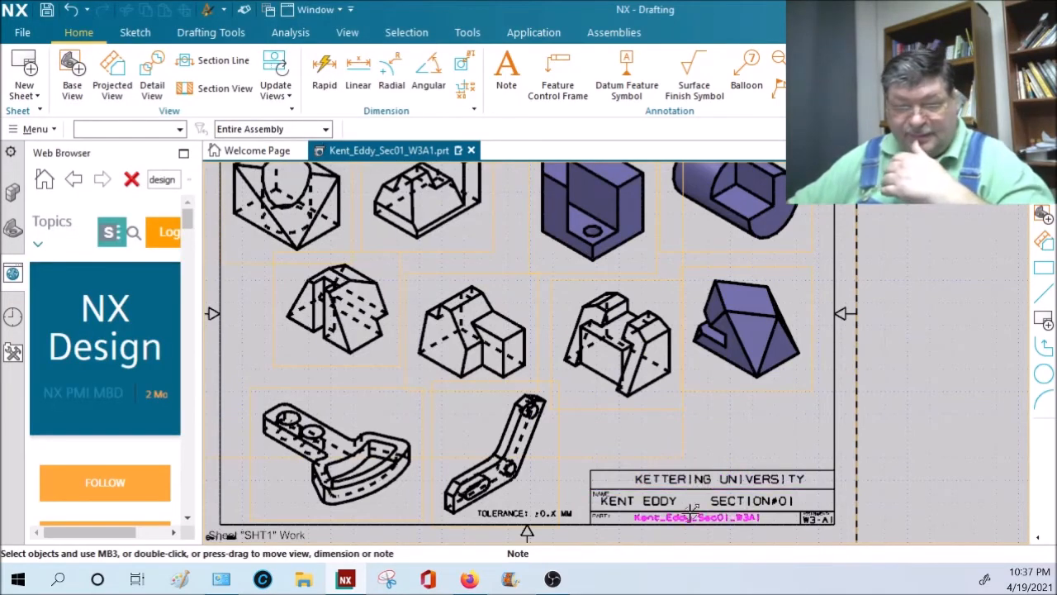
- Set the upper-middle view's hidden lines to Invisible
scroll(677, 467, down, 1)
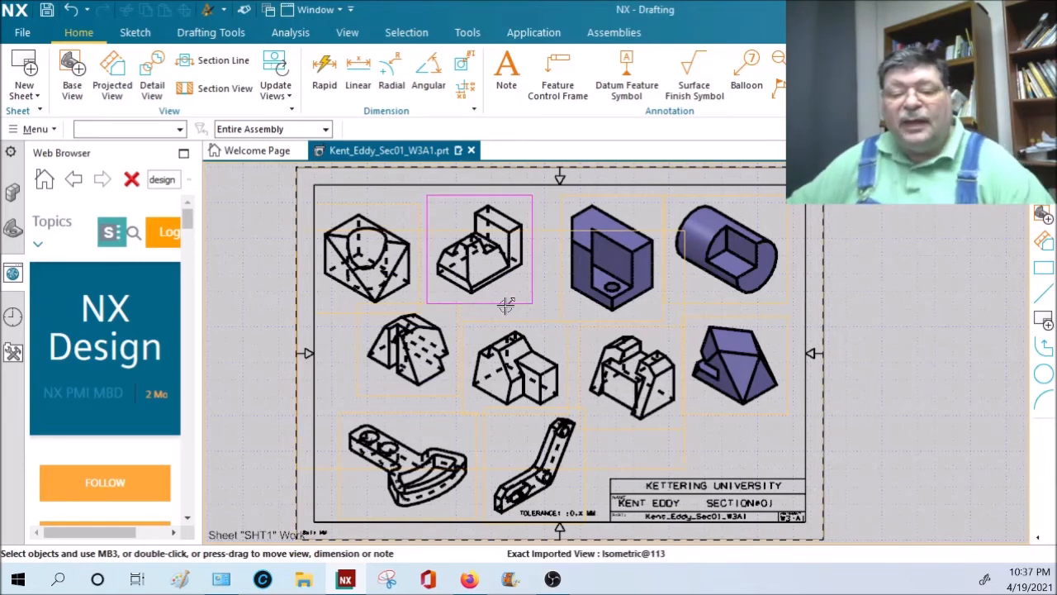
right_click(548, 236)
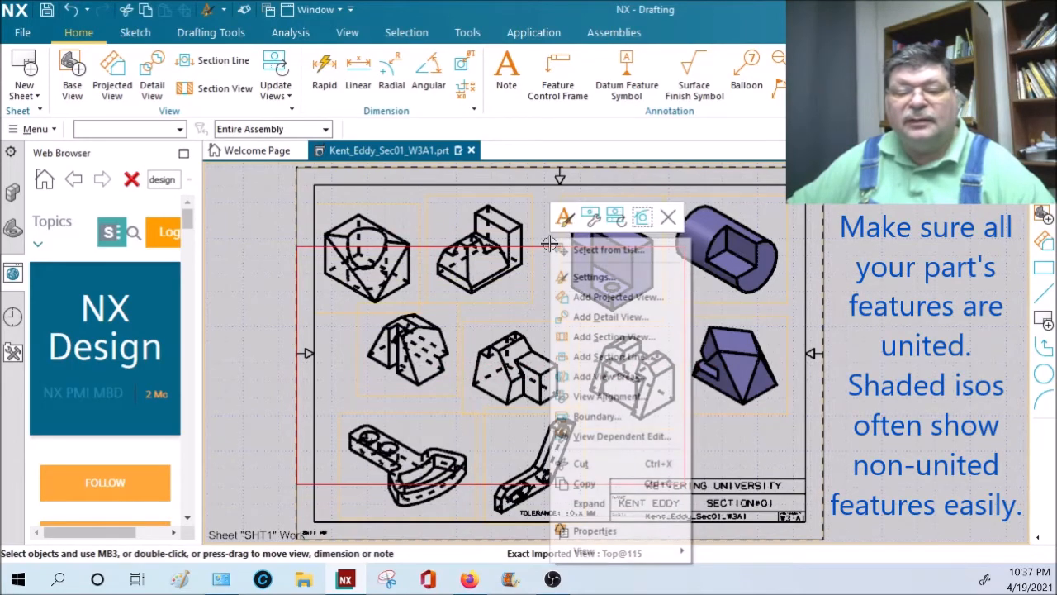
click(669, 219)
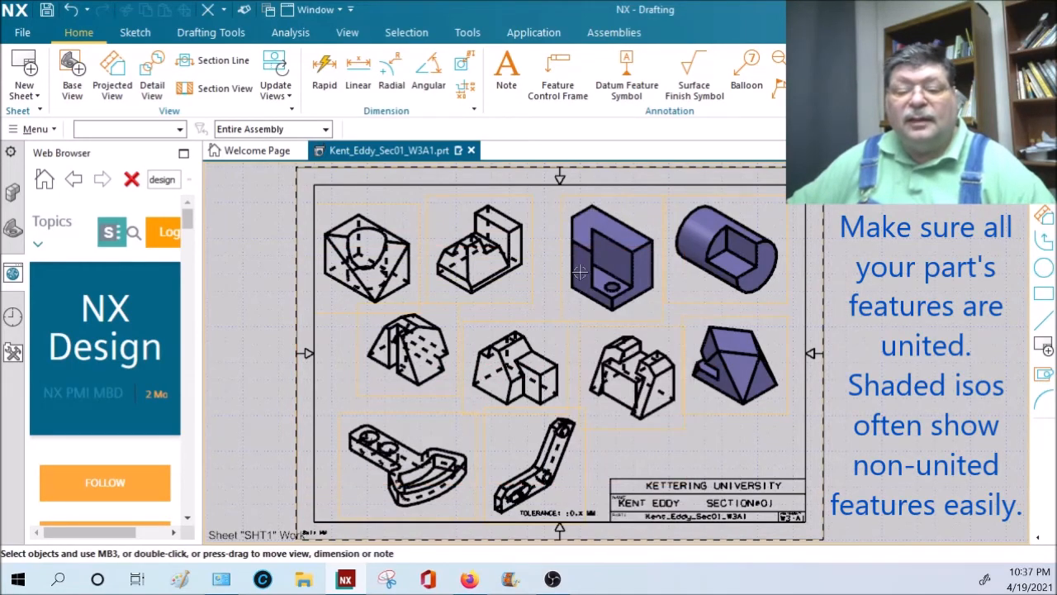
double_click(534, 245)
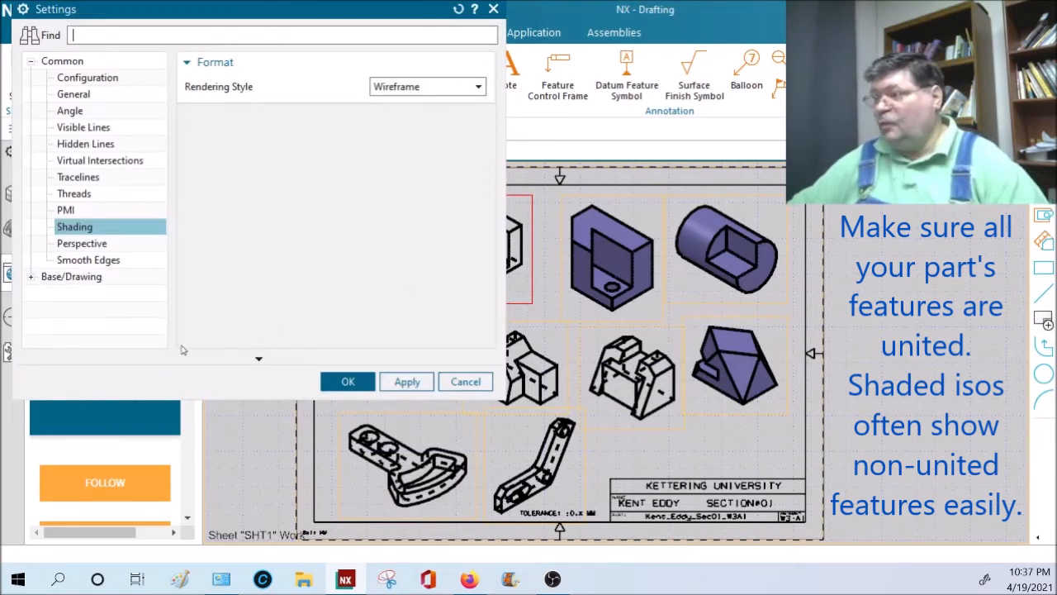
click(104, 145)
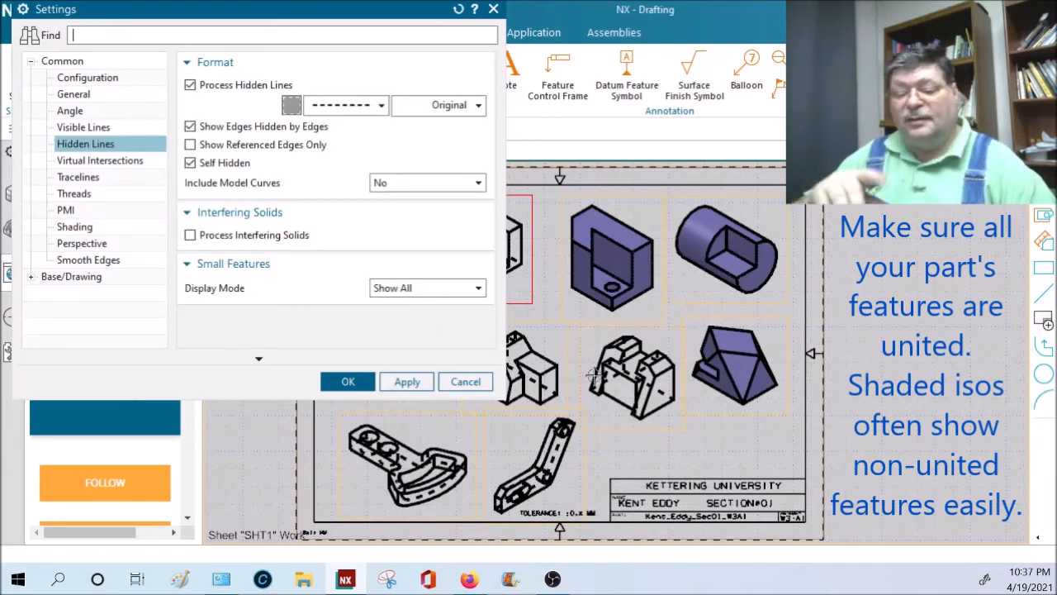
click(381, 105)
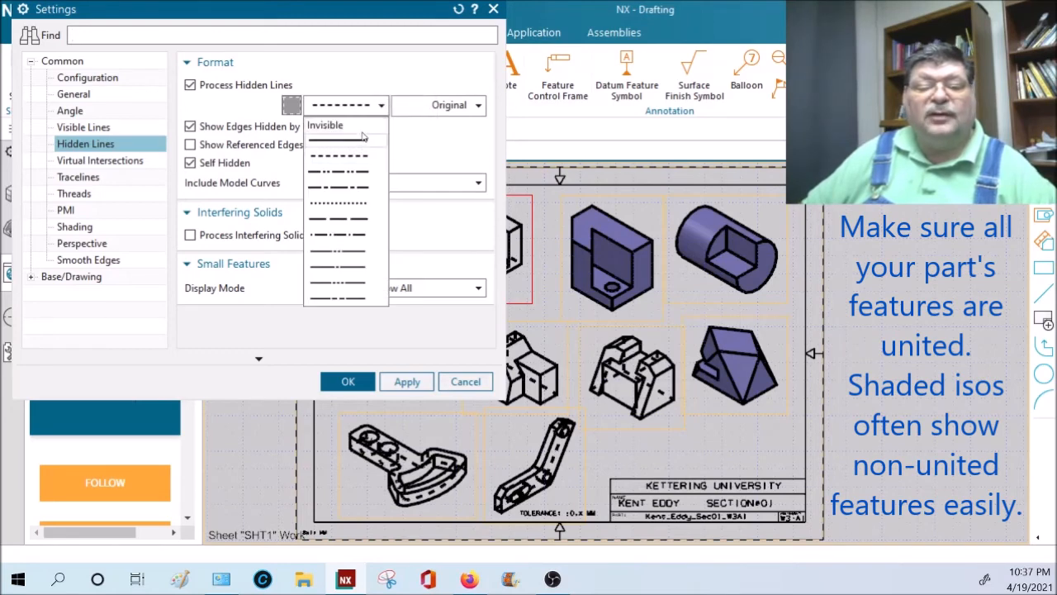
click(329, 126)
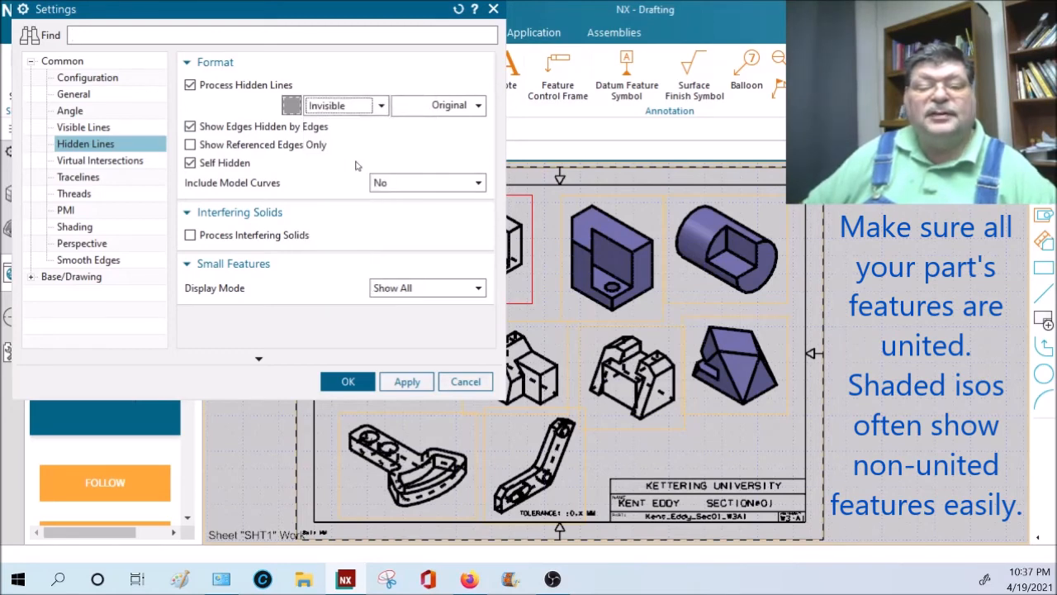
click(366, 382)
- Set the next drawing view's rendering style to Fully Shaded
double_click(530, 282)
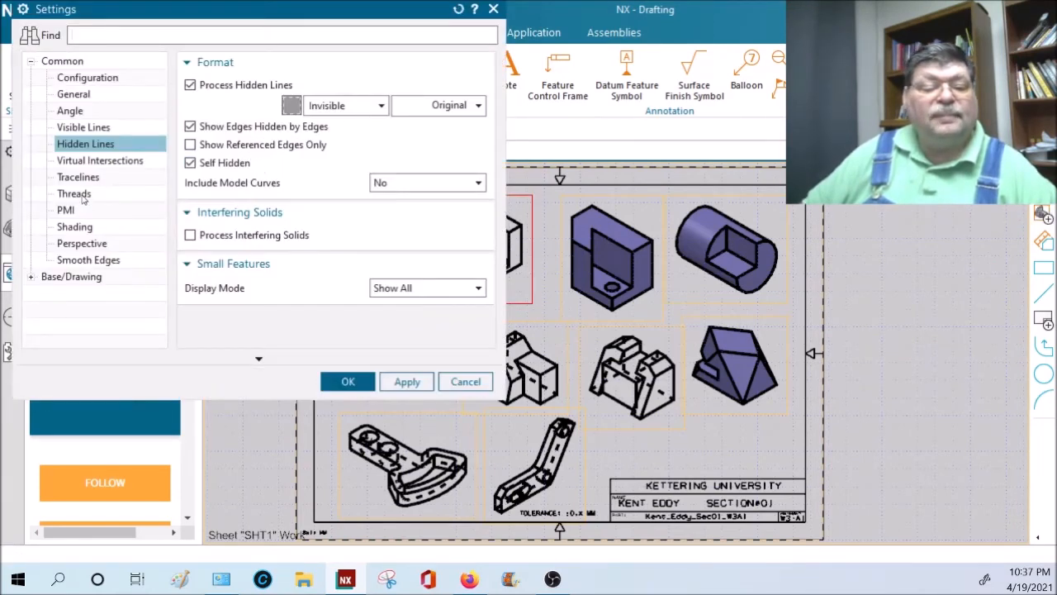
click(74, 226)
click(419, 88)
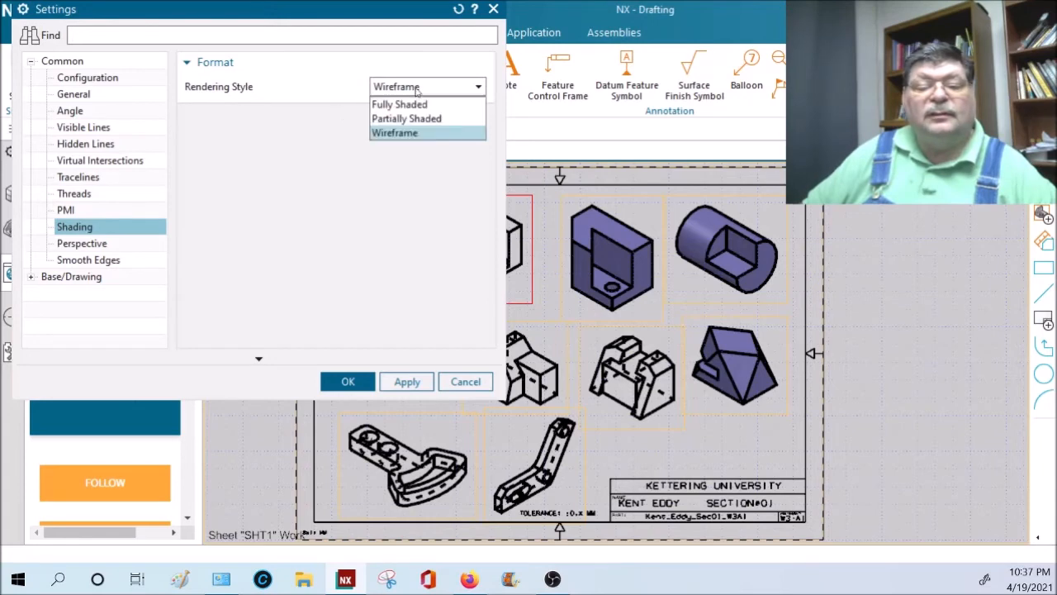
click(413, 103)
click(347, 381)
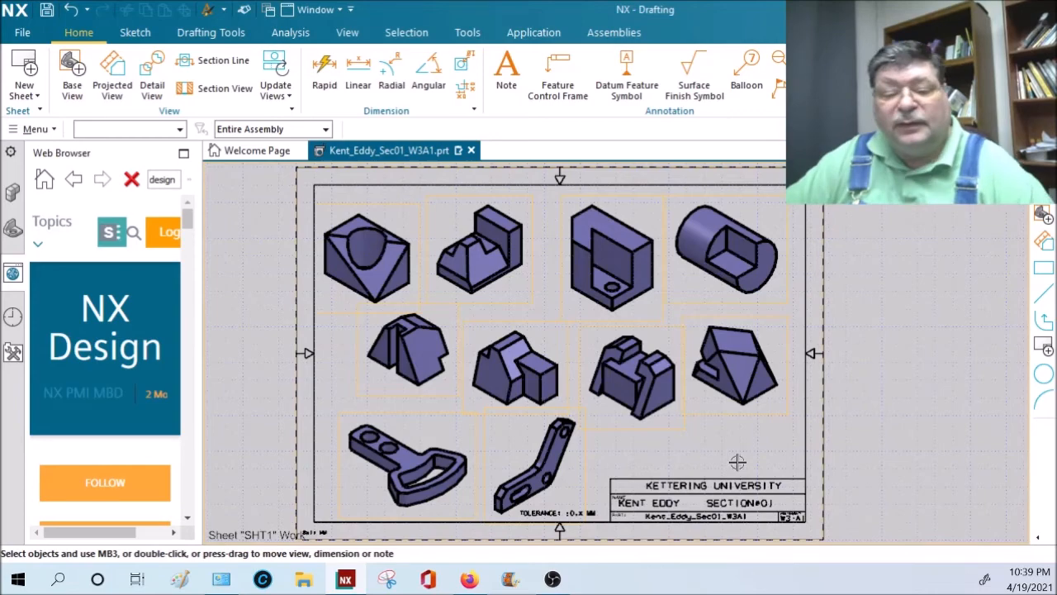
scroll(641, 335, up, 2)
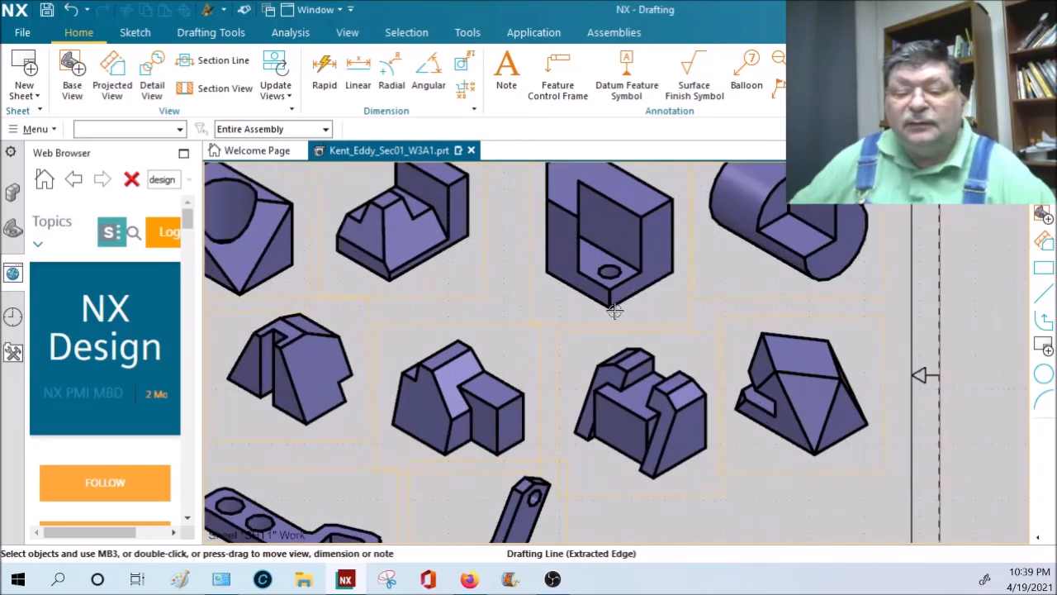
scroll(649, 402, down, 1)
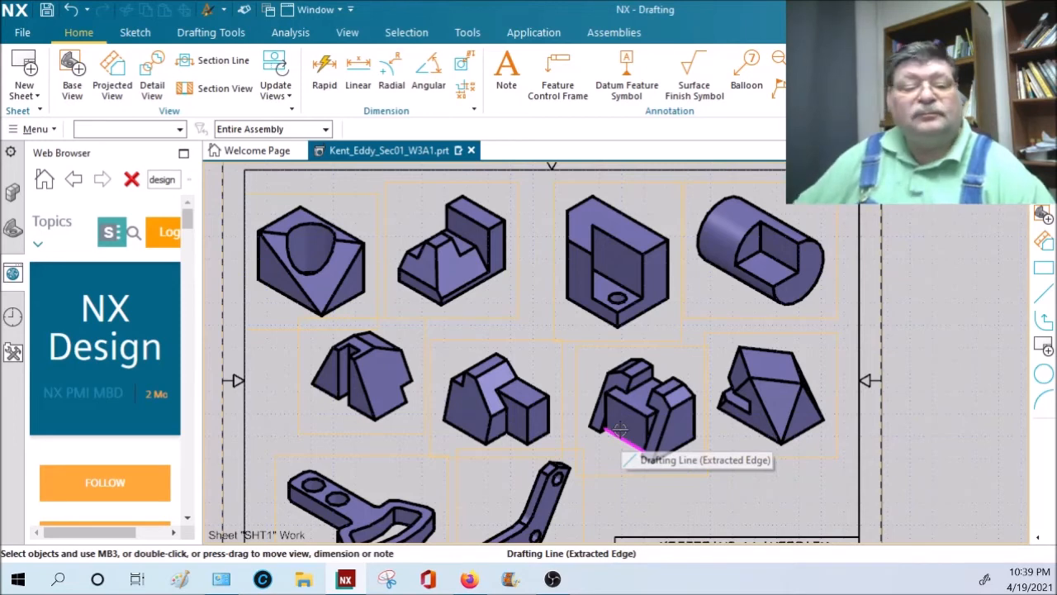
- Show the Part Navigator and widen it to reveal the Up to Date column
click(11, 223)
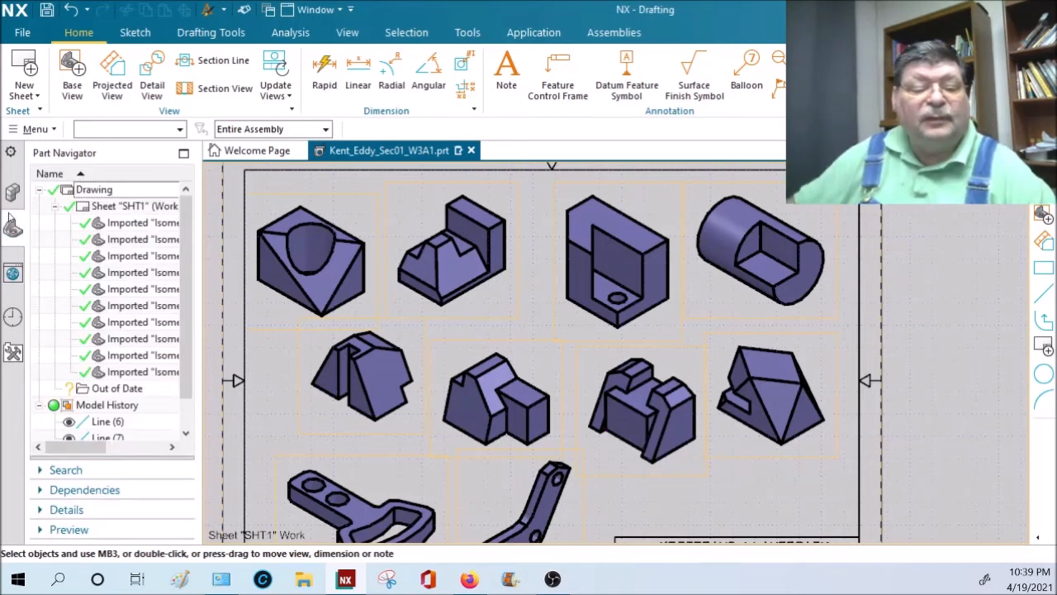
drag(200, 221, 240, 217)
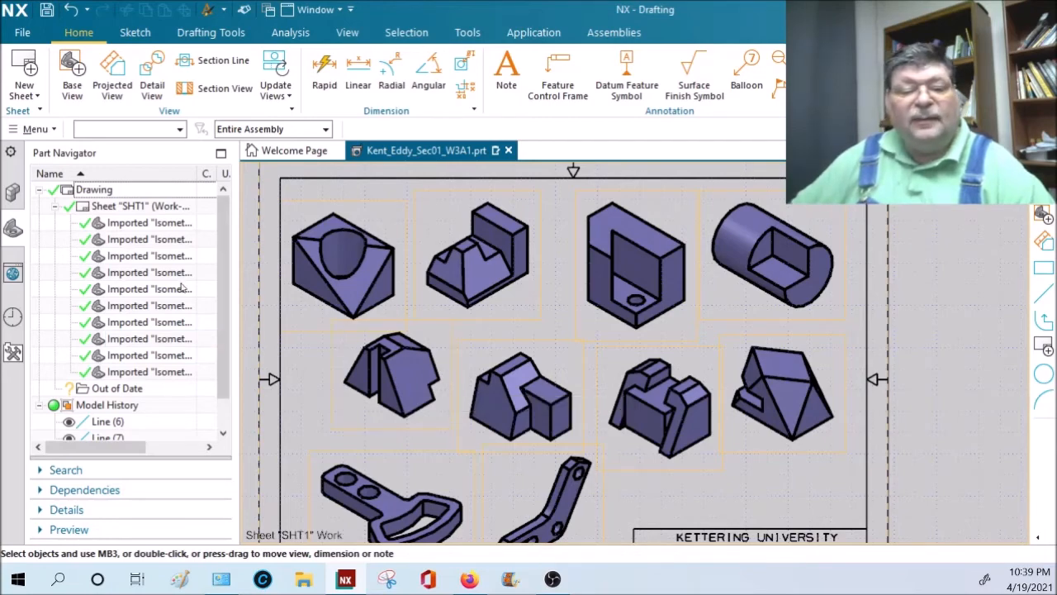
drag(241, 217, 378, 216)
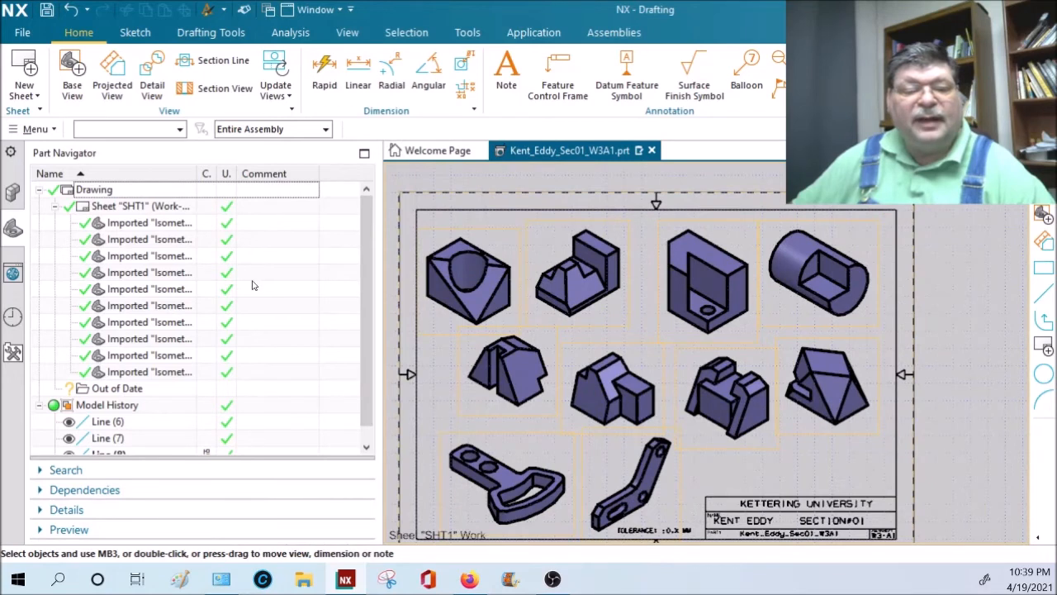
drag(234, 176, 258, 175)
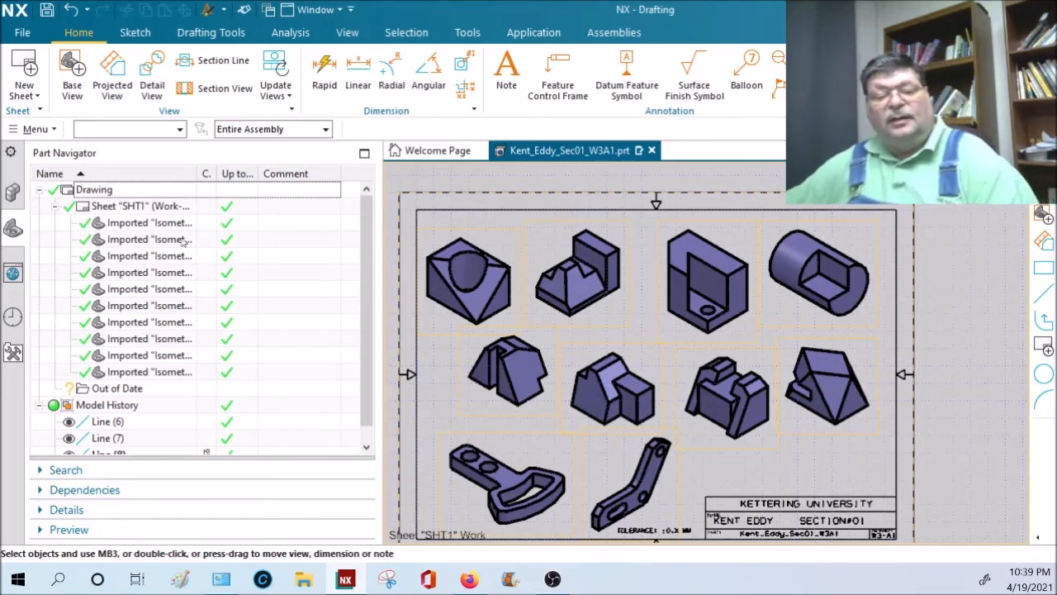
- Update all drawing views, then narrow the navigator panel back down
right_click(86, 191)
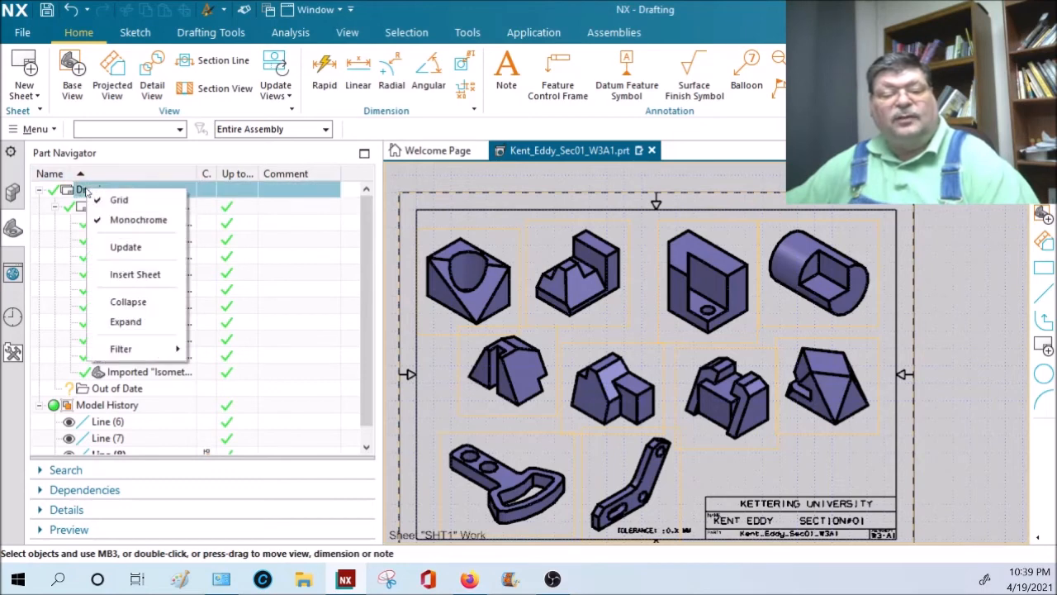
click(126, 247)
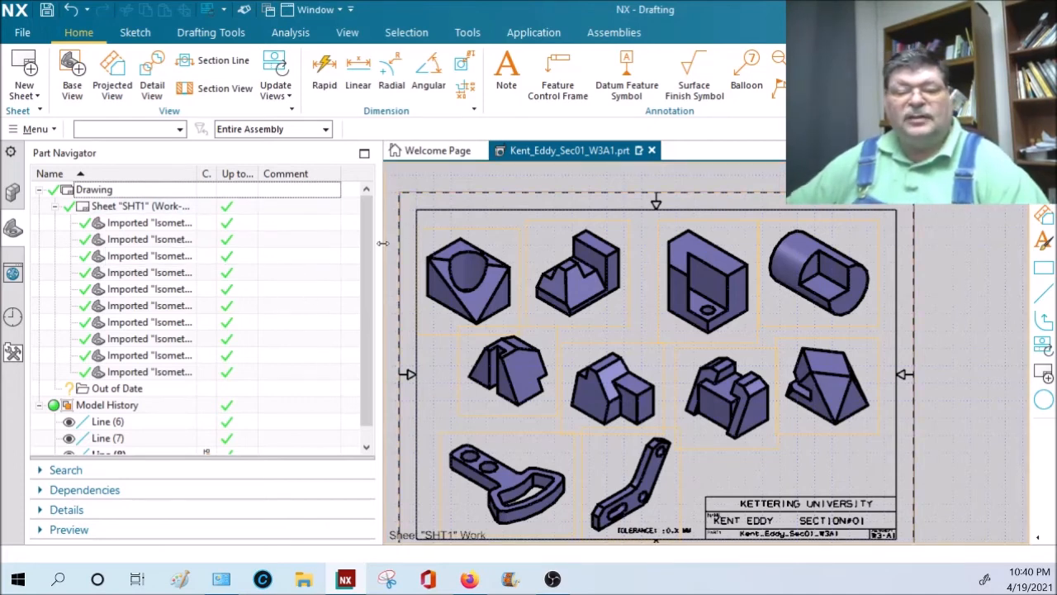
mouse_move(382, 243)
mouse_down()
mouse_move(289, 248)
mouse_move(250, 268)
mouse_up()
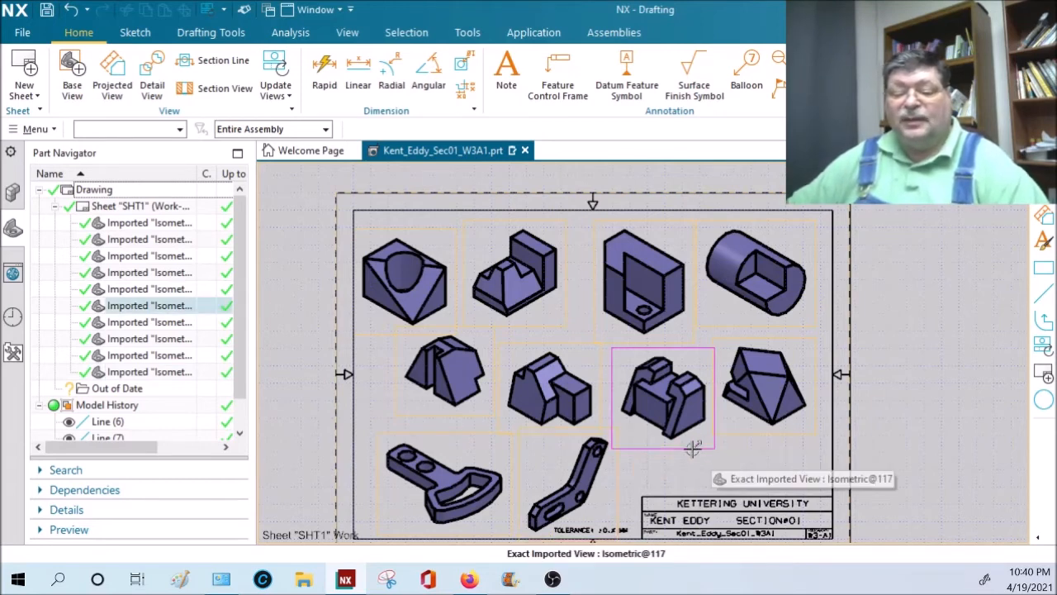
- Nudge Isometric@117 down-right and move the neighbouring view up-left to level them
drag(691, 448, 715, 479)
scroll(741, 389, up, 5)
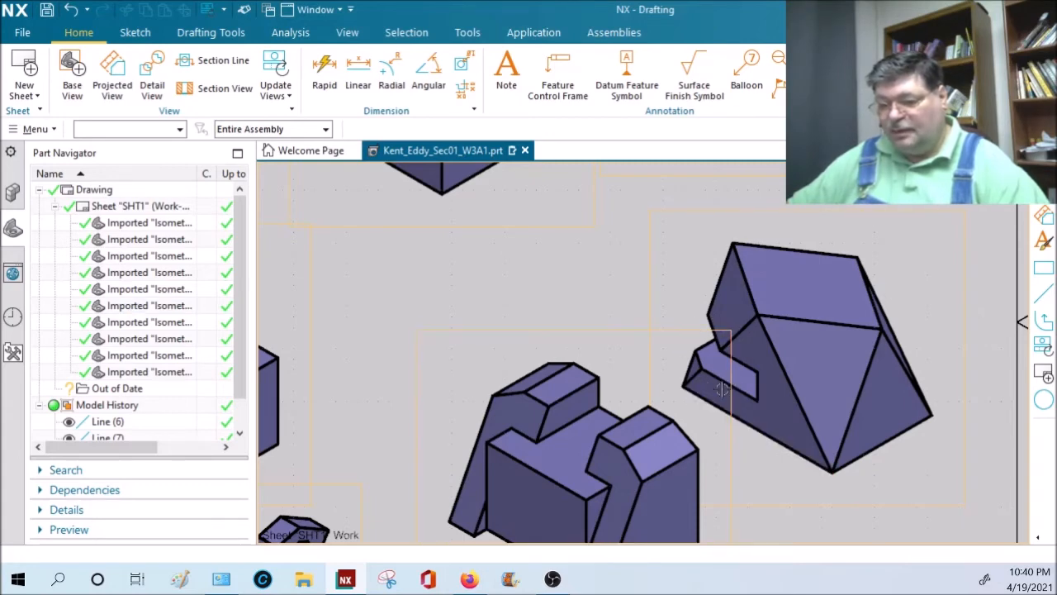
mouse_move(732, 443)
mouse_down()
mouse_move(656, 331)
mouse_move(658, 347)
mouse_up()
scroll(658, 349, down, 3)
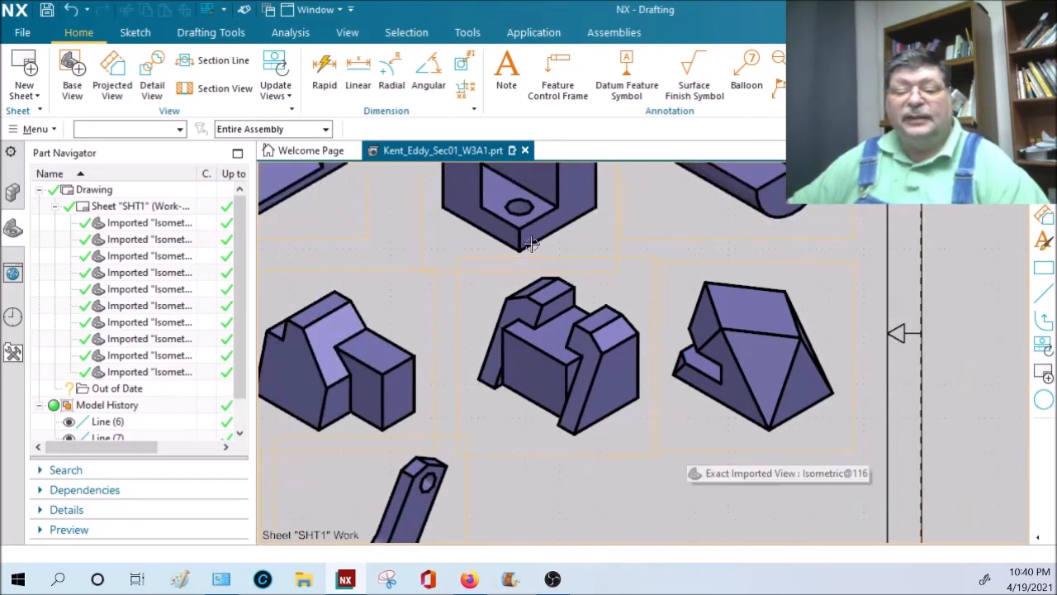
- Try a Manual Rectangle boundary around the middle-row stepped-block view, then cancel the edit
right_click(628, 460)
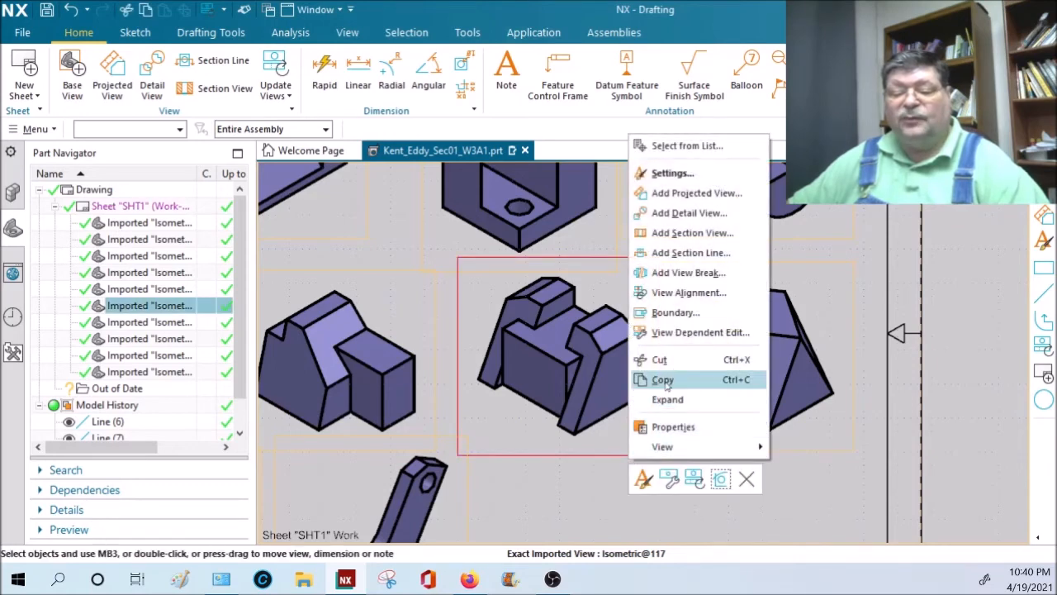
click(676, 313)
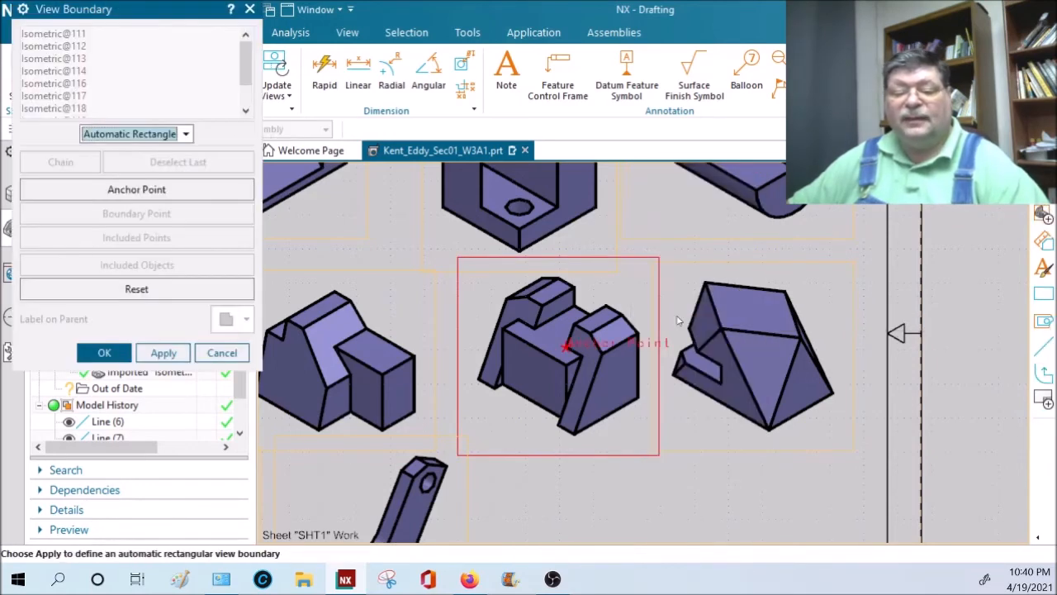
click(187, 136)
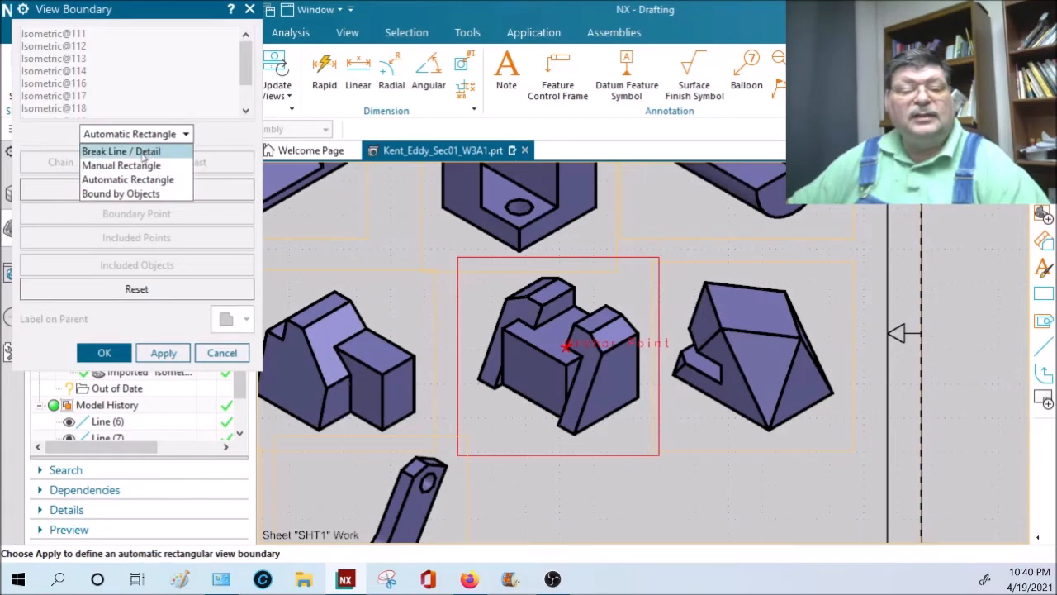
click(136, 168)
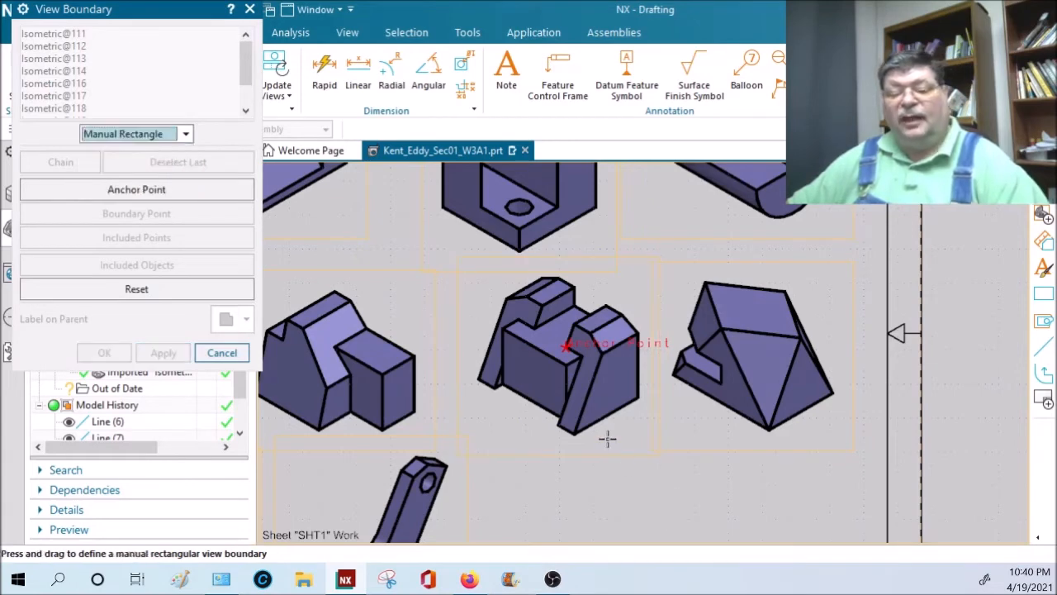
drag(491, 294, 607, 397)
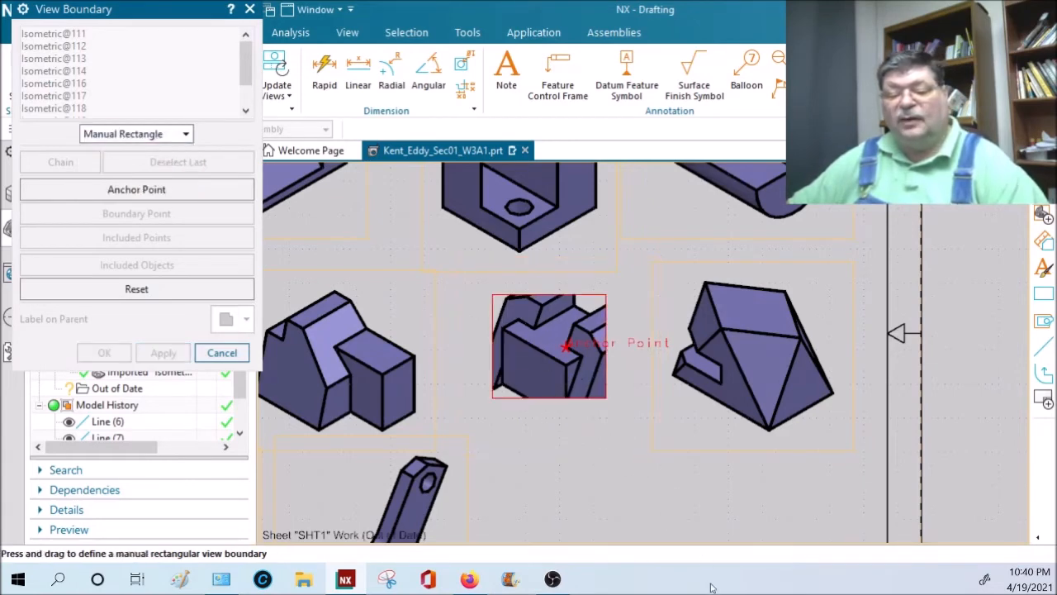
drag(626, 273, 728, 215)
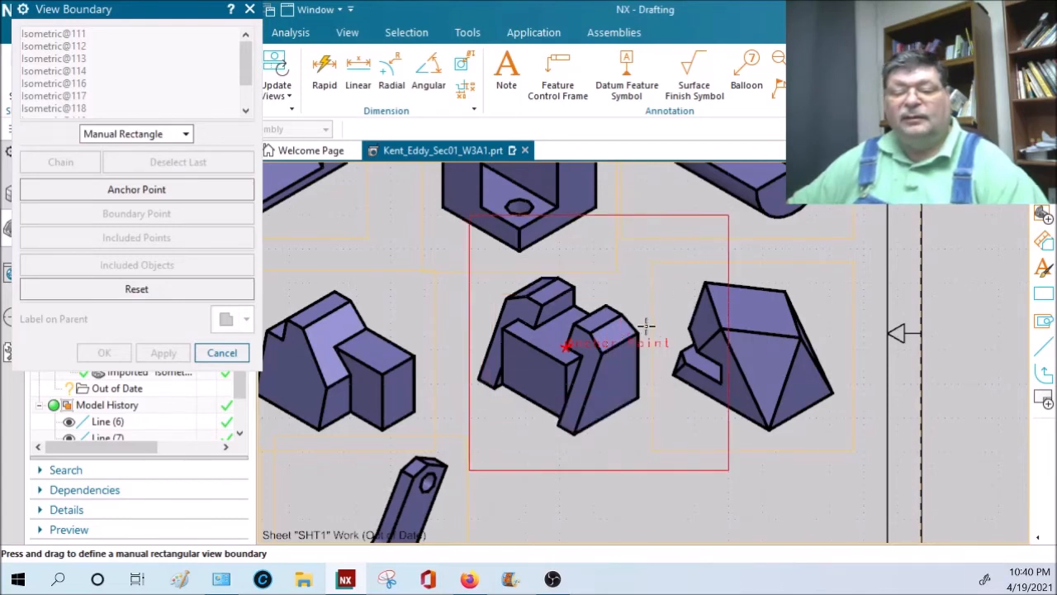
drag(644, 442, 473, 269)
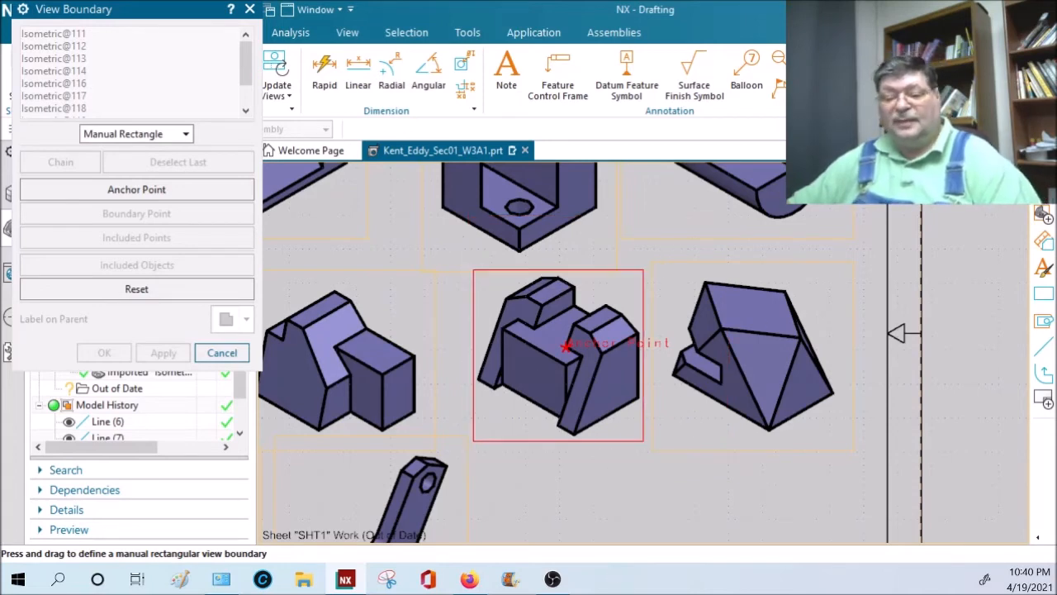
click(221, 354)
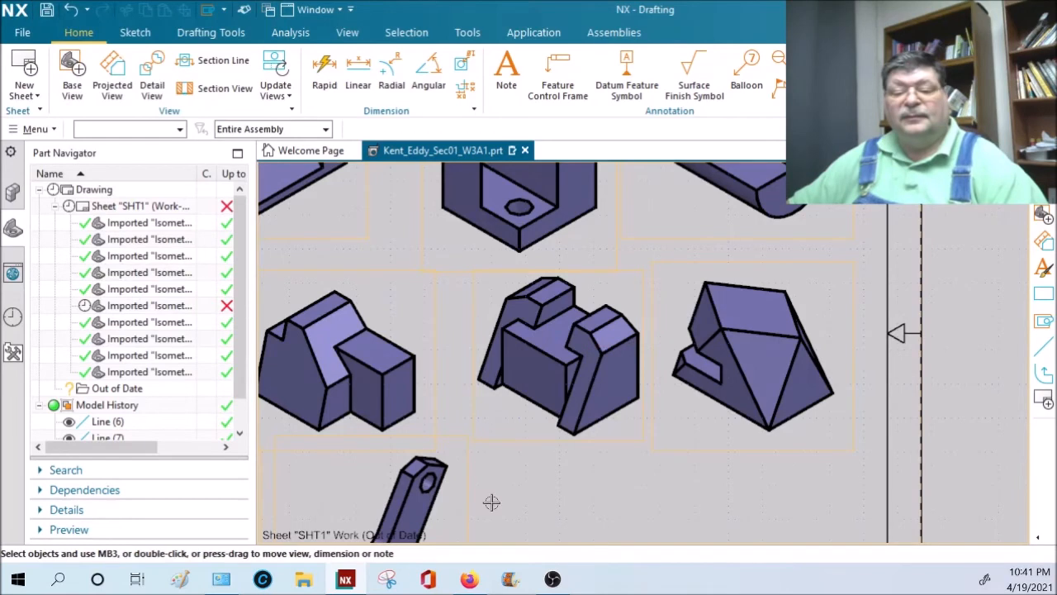
scroll(661, 500, down, 2)
scroll(676, 488, down, 1)
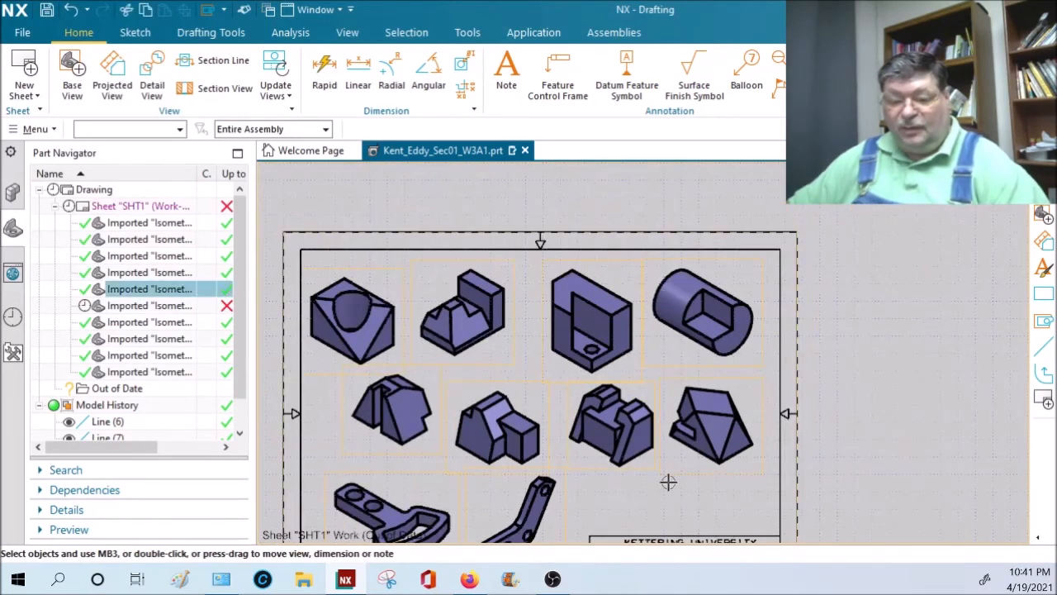
shift+middle_drag(679, 487, 731, 429)
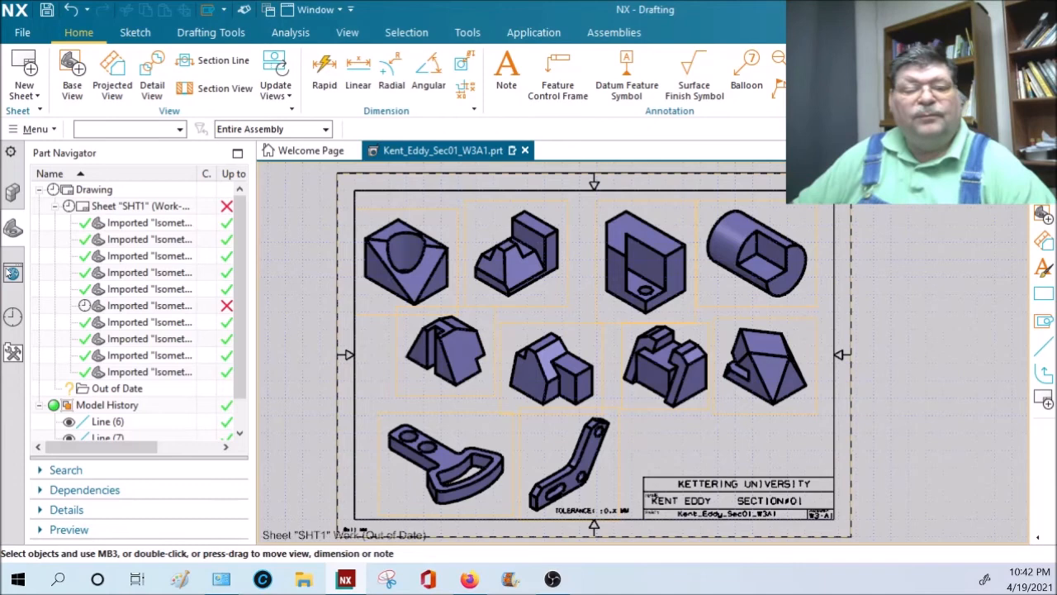
- Update all out-of-date drawing views and save the part file
right_click(99, 192)
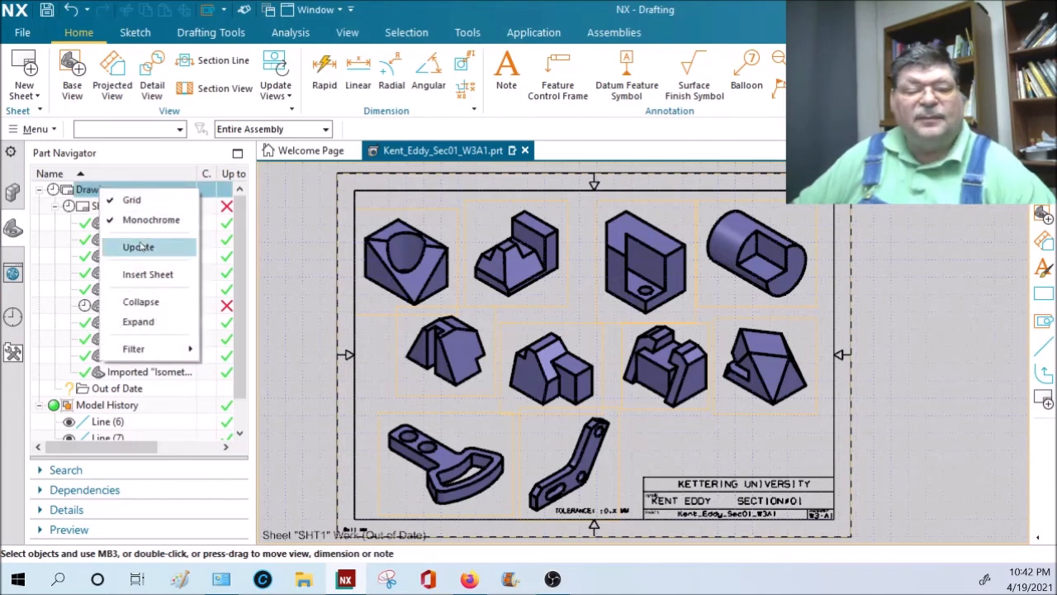
click(144, 248)
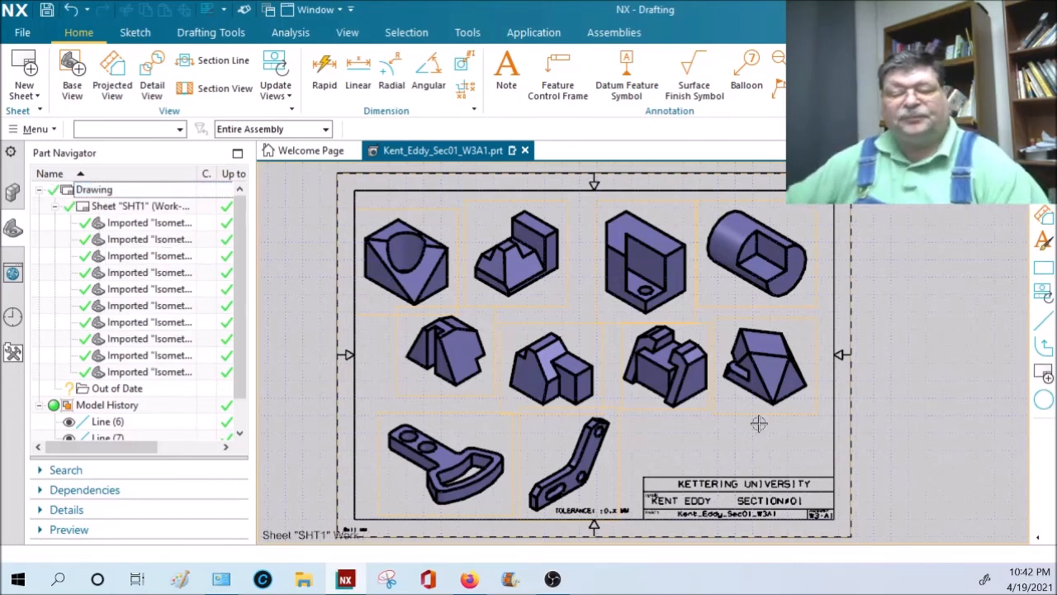
click(46, 10)
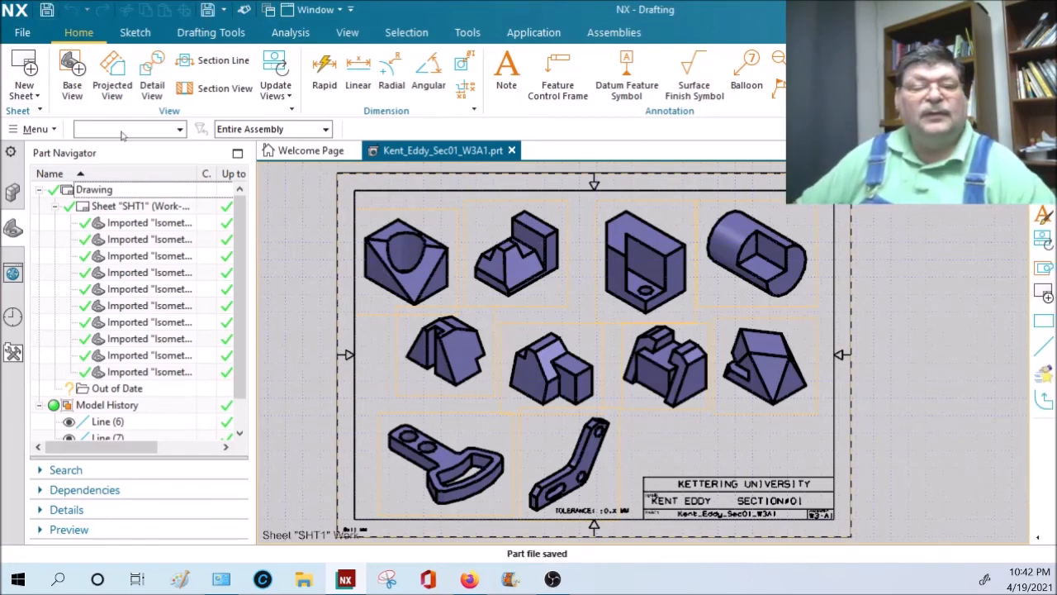
- Open the Print dialog, review the available printers, and expand the detailed settings
click(24, 33)
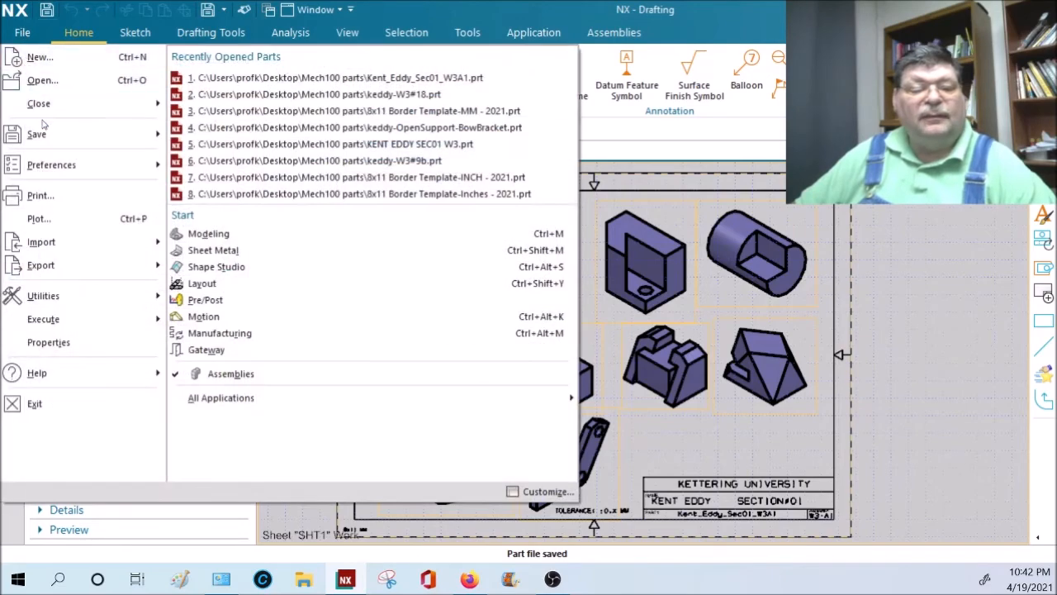
click(40, 195)
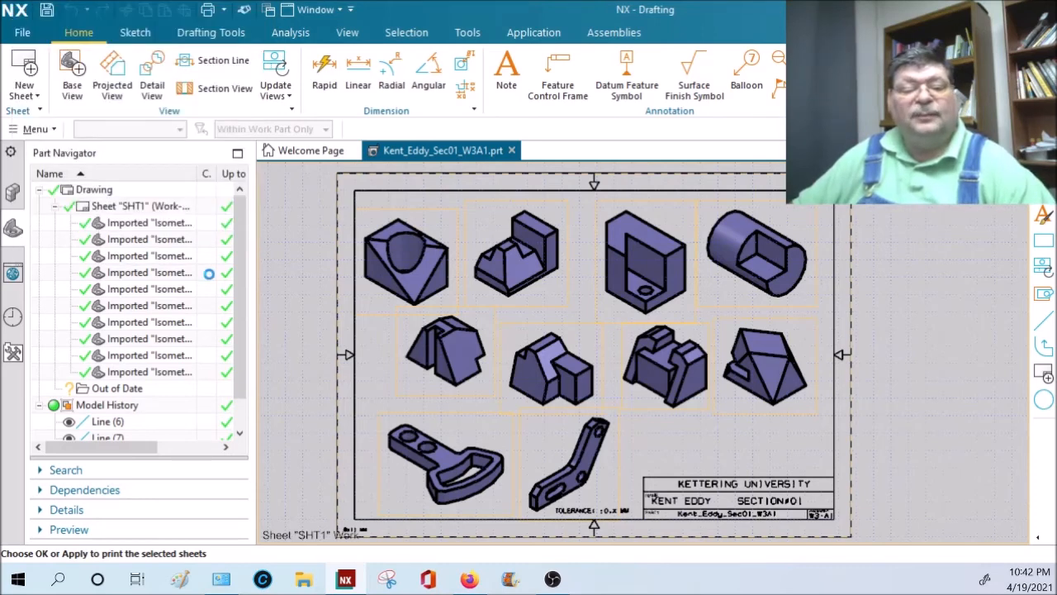
click(28, 35)
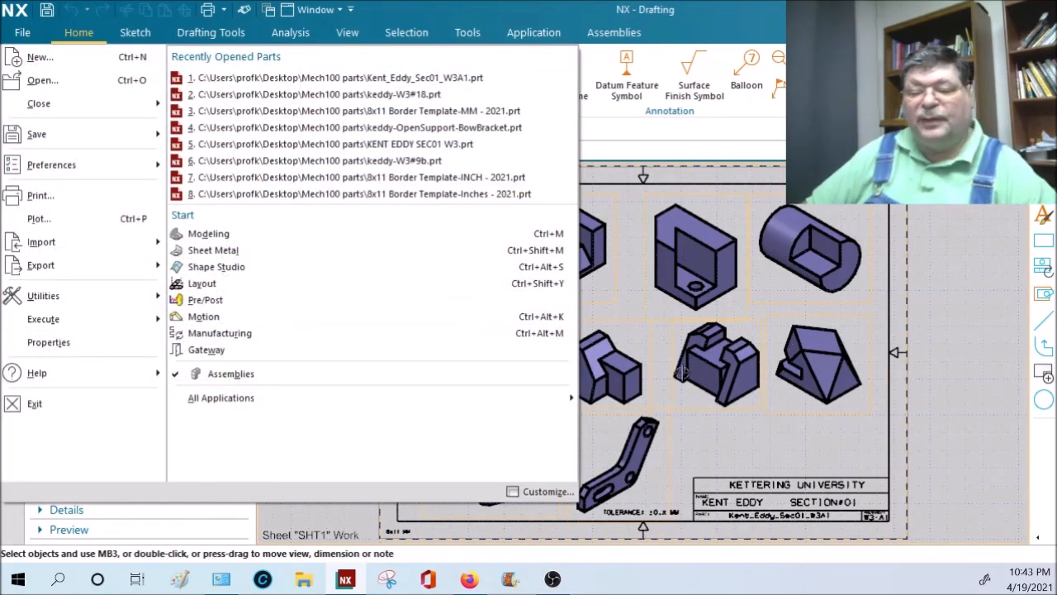
click(47, 195)
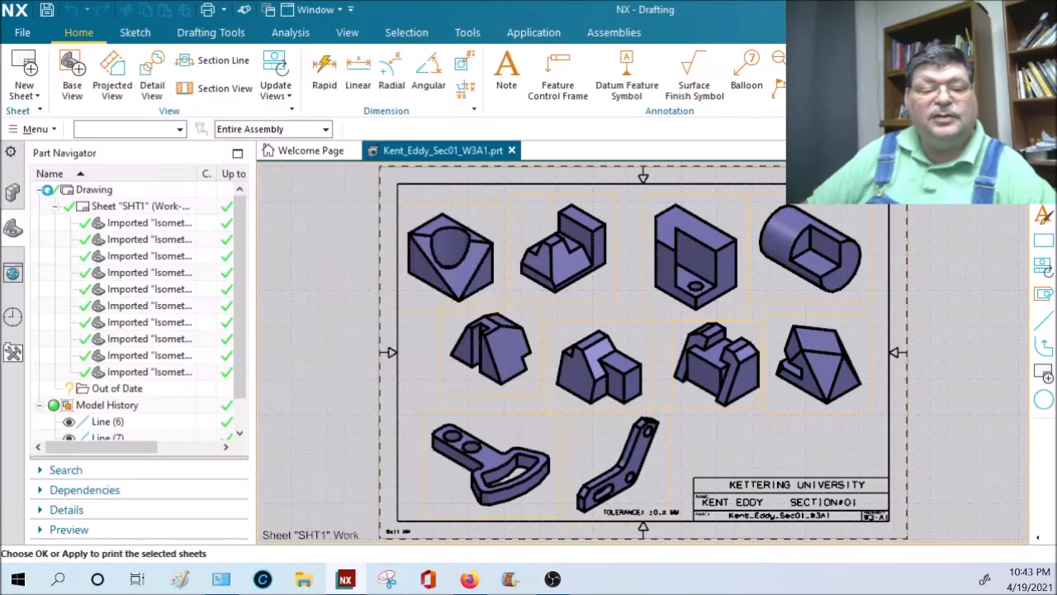
click(243, 200)
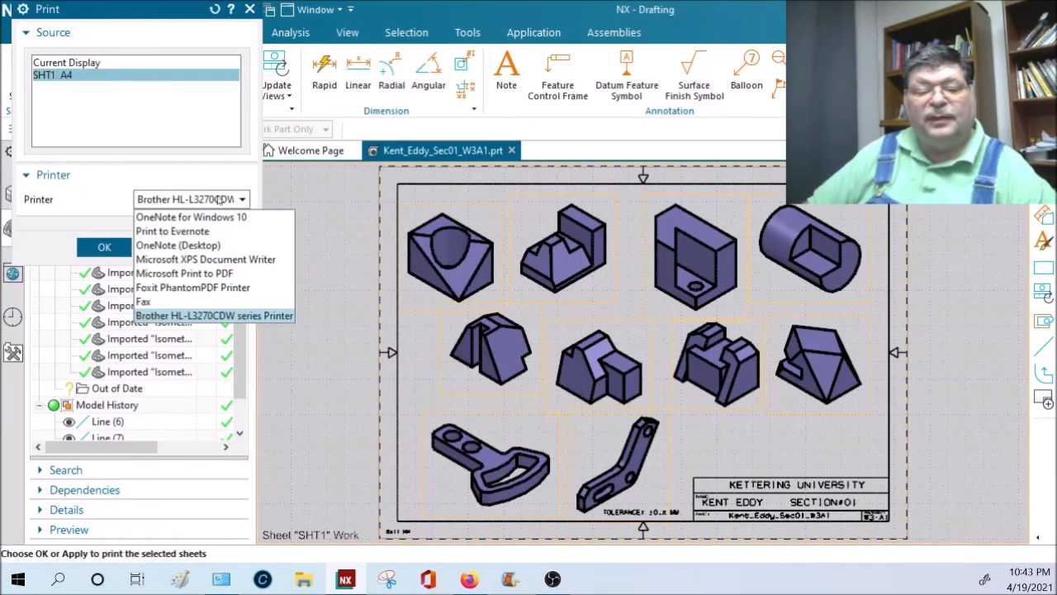
click(324, 214)
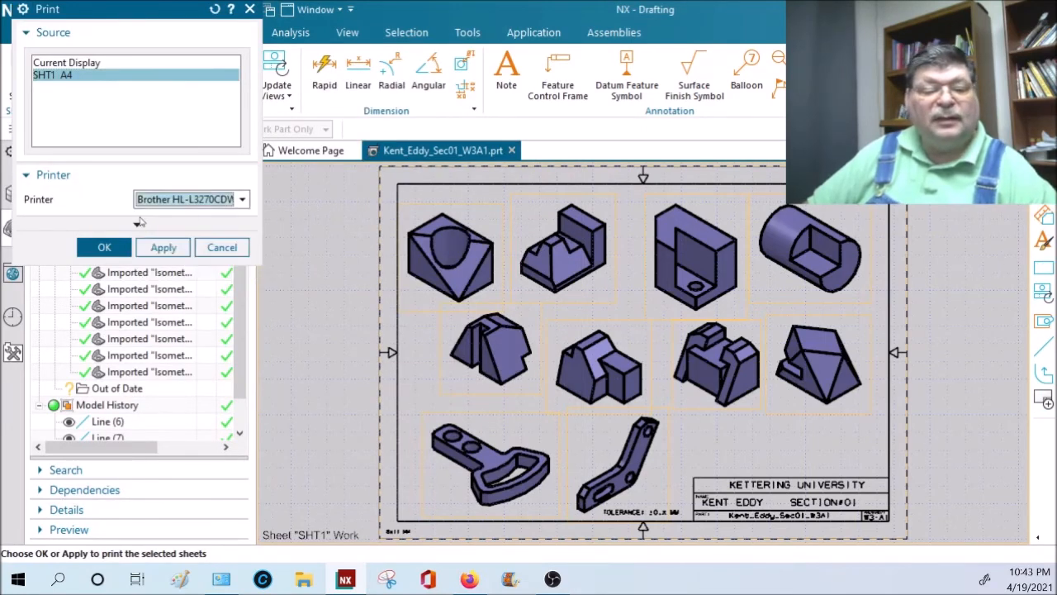
click(147, 250)
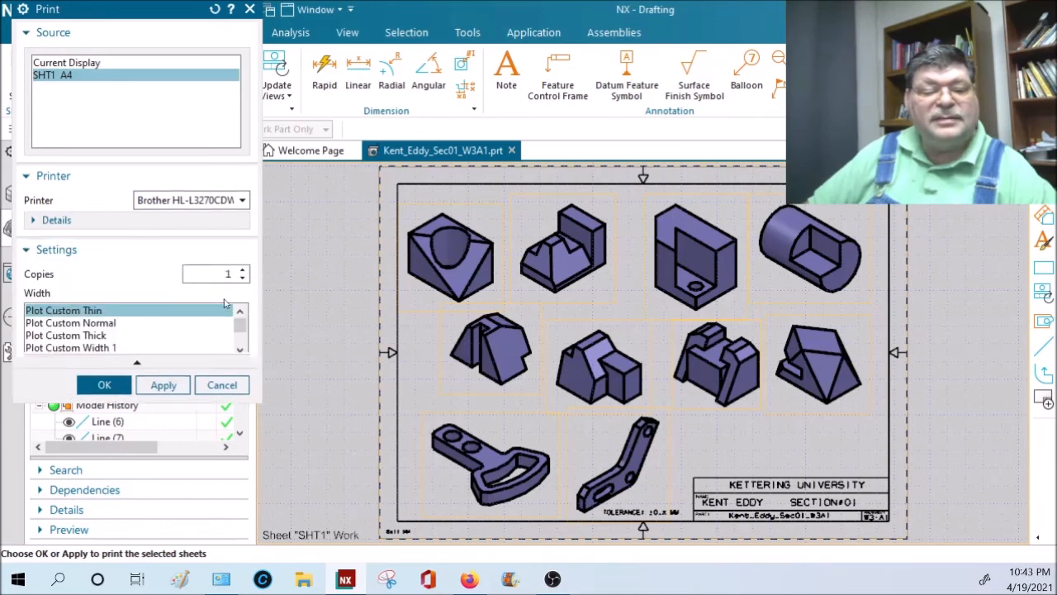
scroll(300, 448, down, 1)
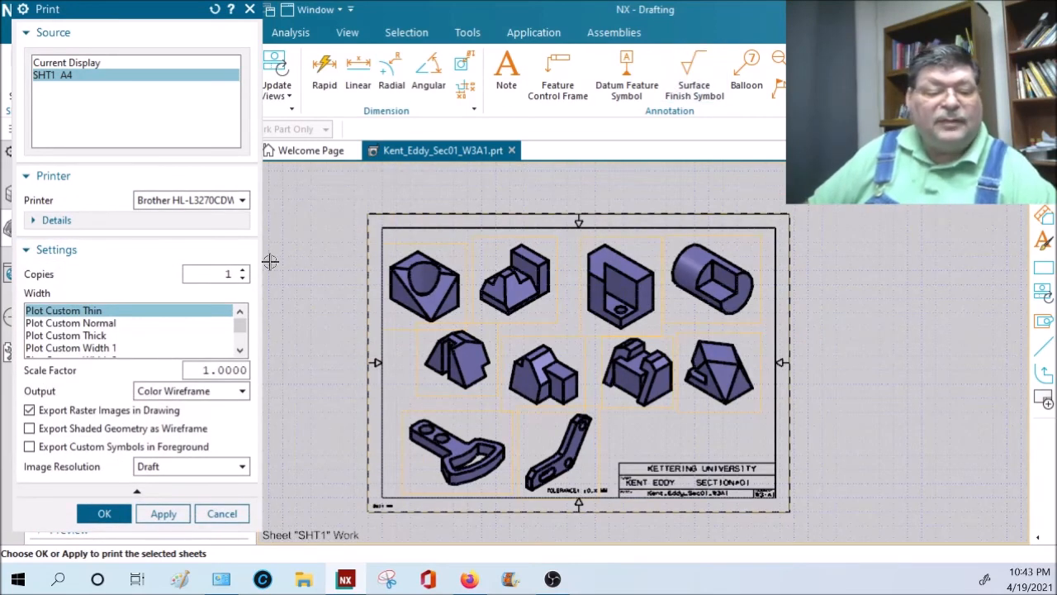
- Try Black and White Wireframe output at Draft resolution for sheet SHT1 A4, then cancel printing
click(245, 395)
click(231, 424)
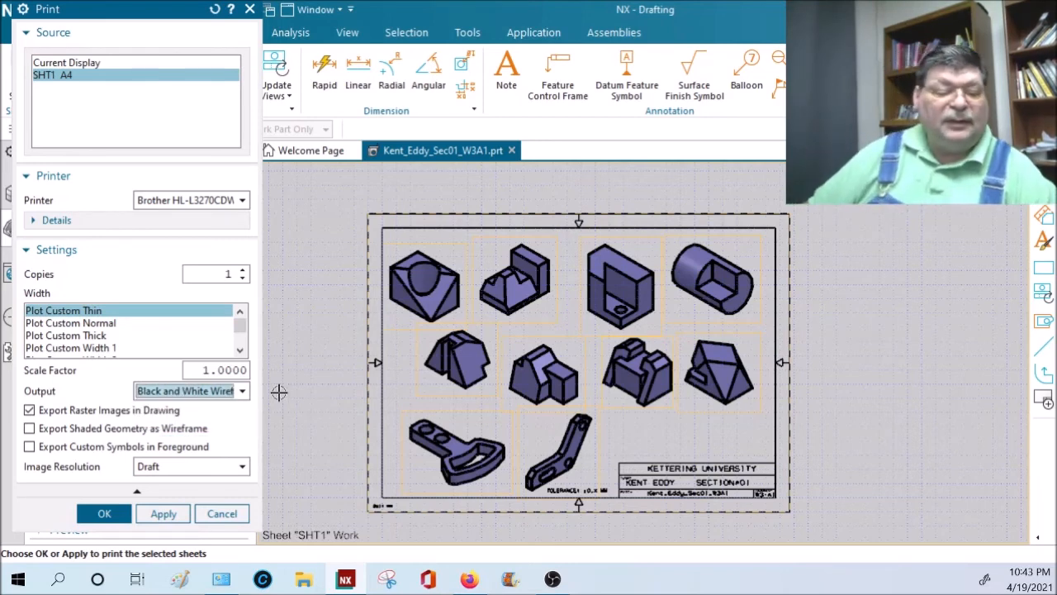
click(242, 467)
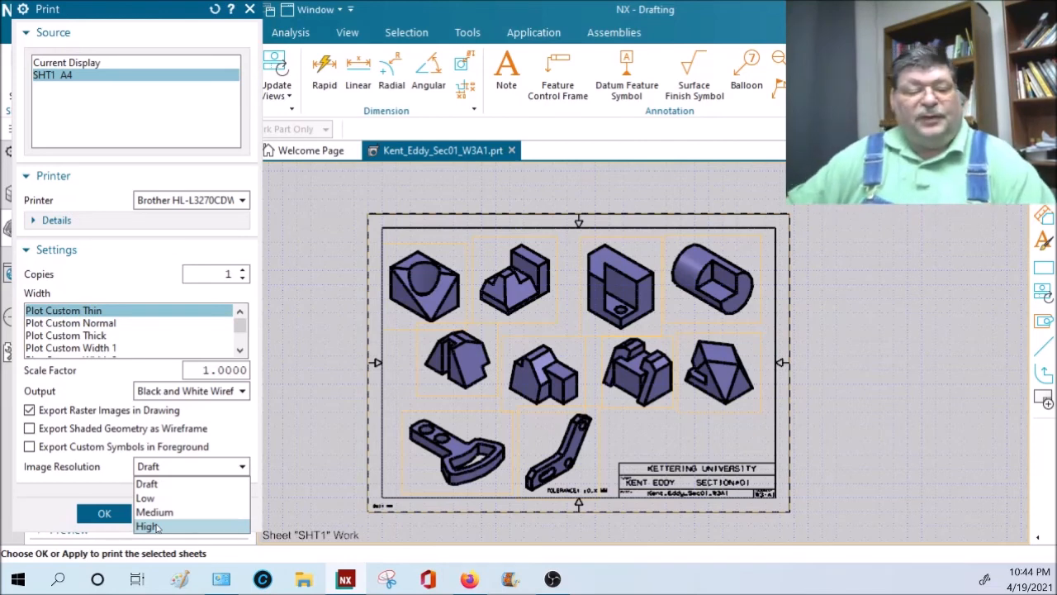
click(161, 479)
click(82, 66)
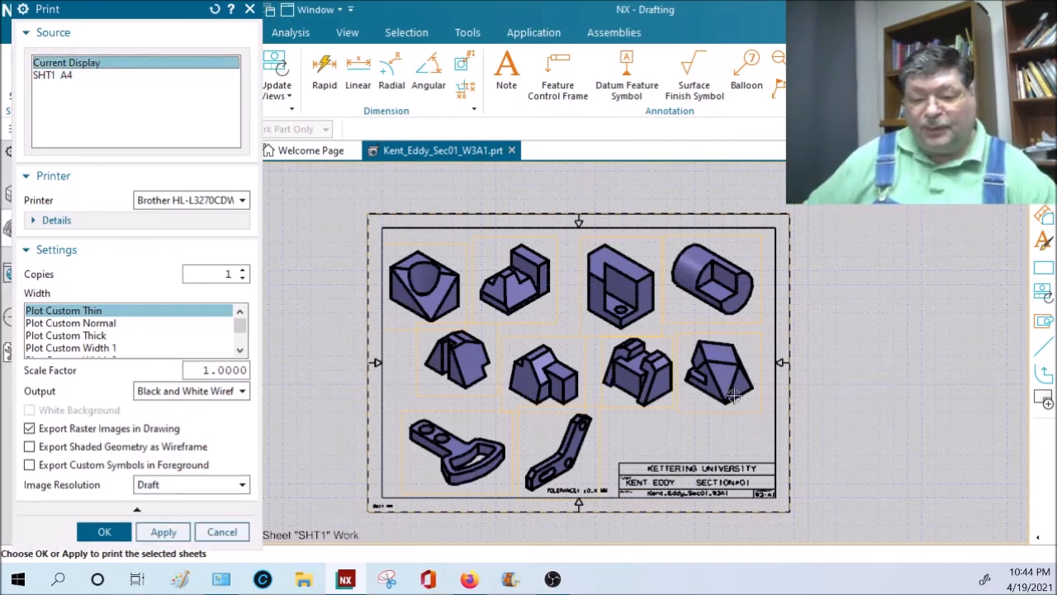
scroll(736, 395, down, 1)
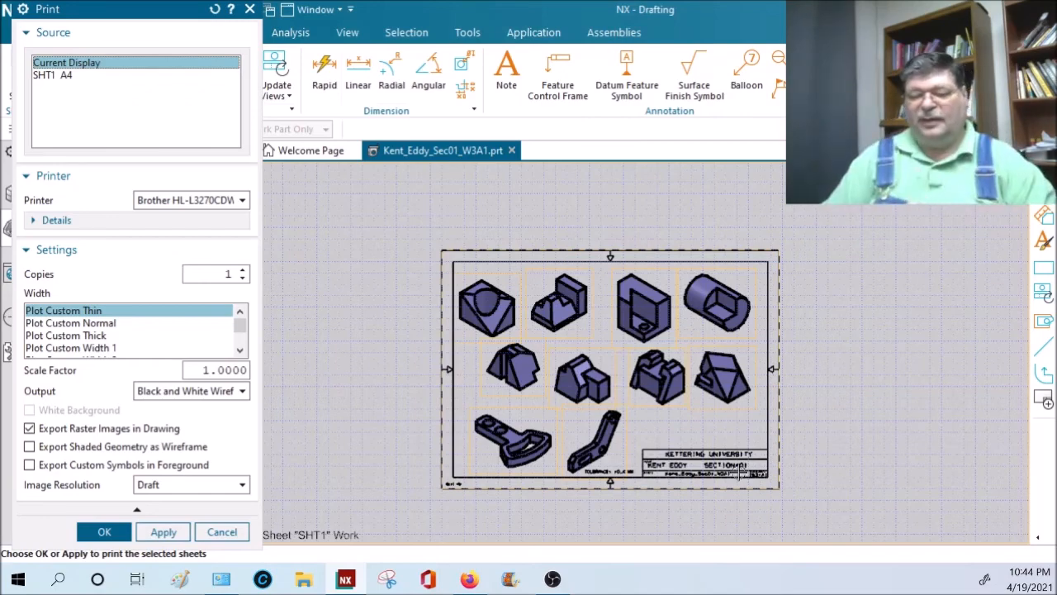
click(58, 75)
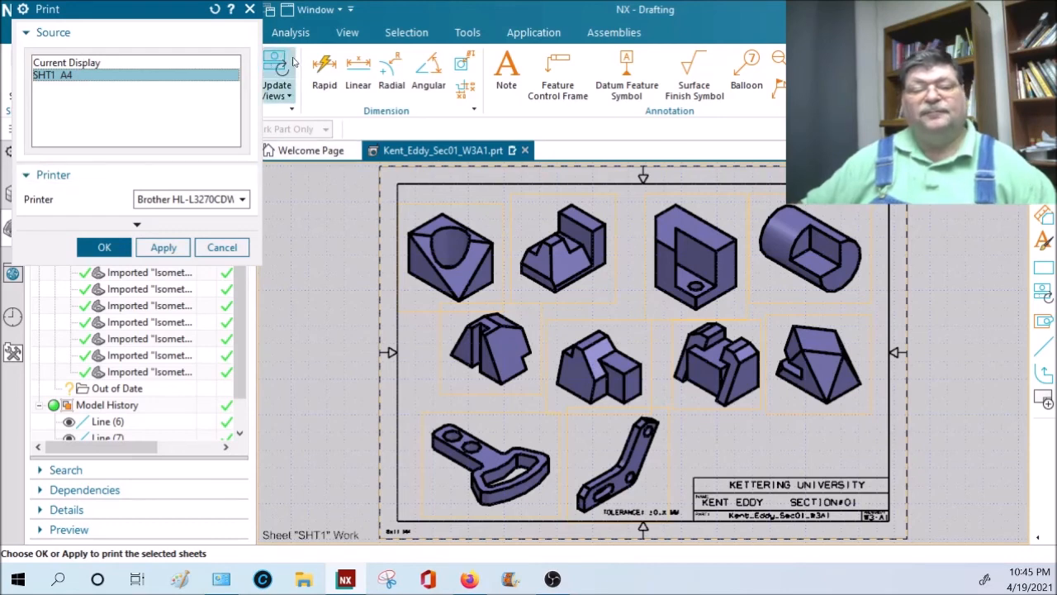
click(213, 247)
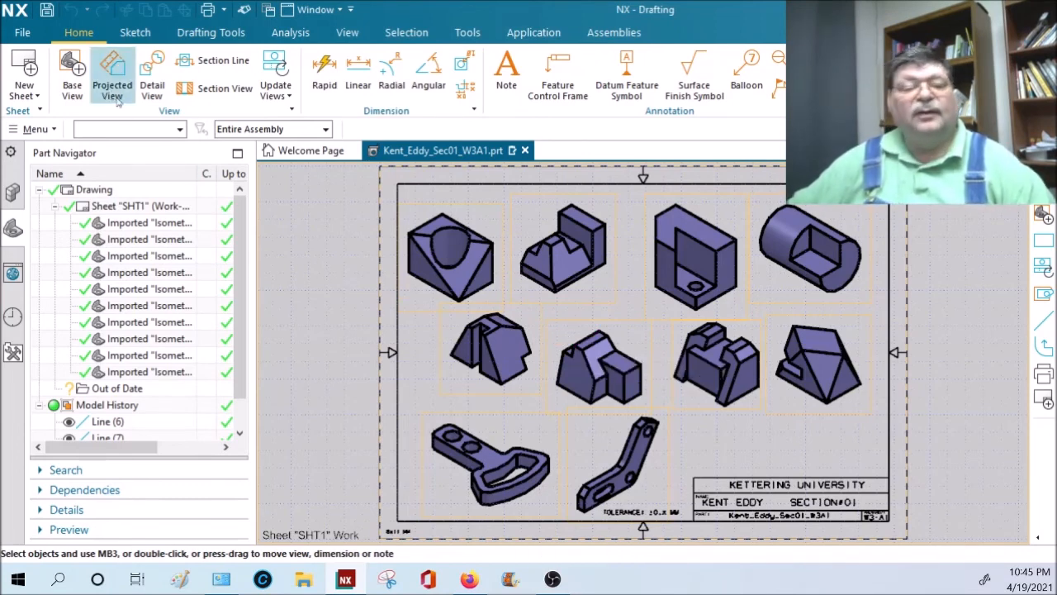
- Open the Export PDF dialog from the File menu's Export submenu
click(20, 33)
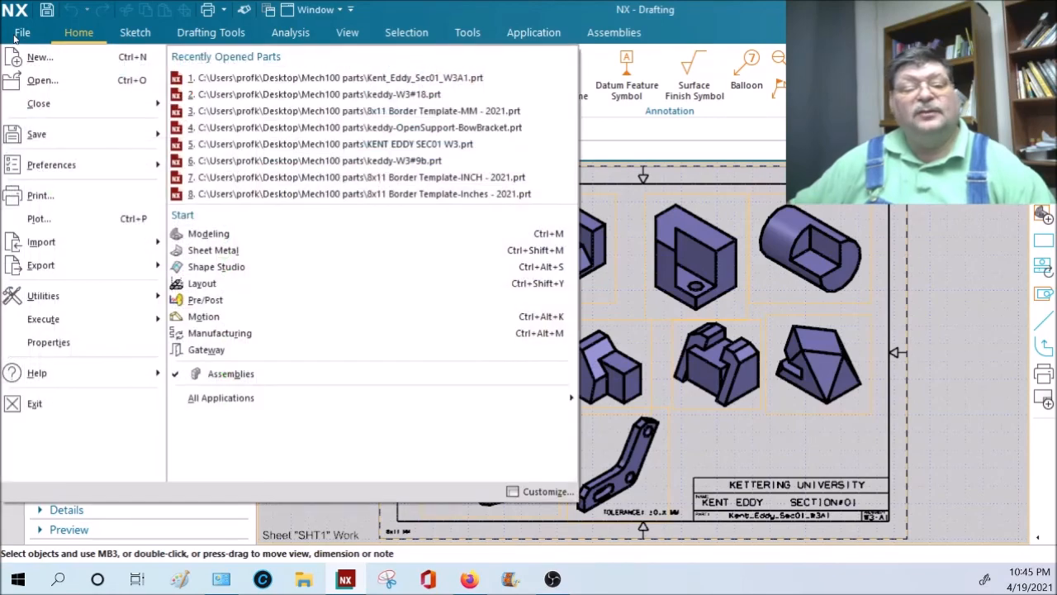
mouse_move(45, 274)
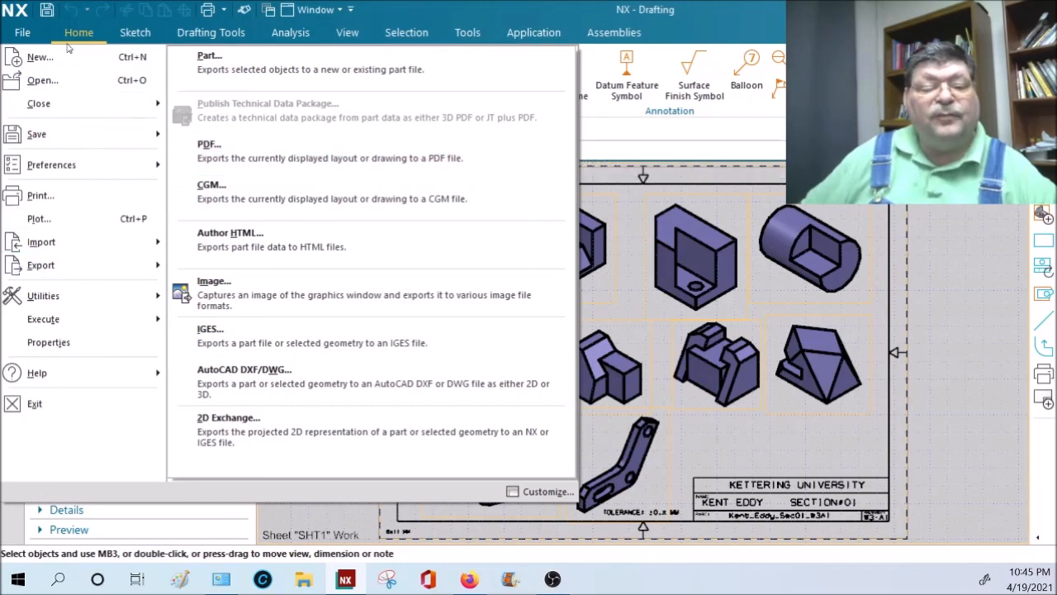
click(254, 160)
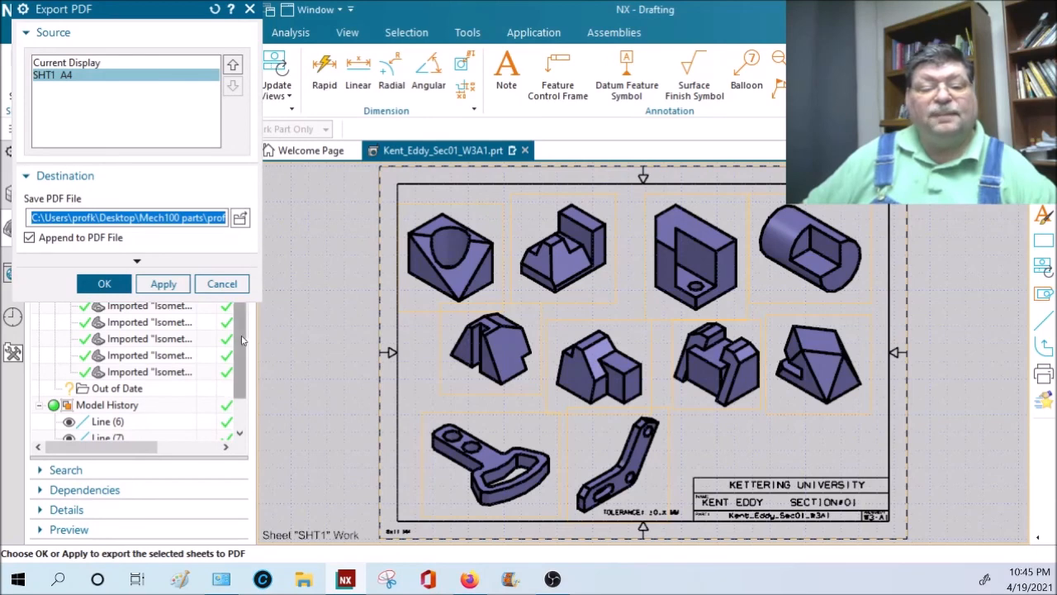
- Export sheet SHT1 as a new, non-appended PDF in Mech100 parts, then launch File Explorer
click(241, 218)
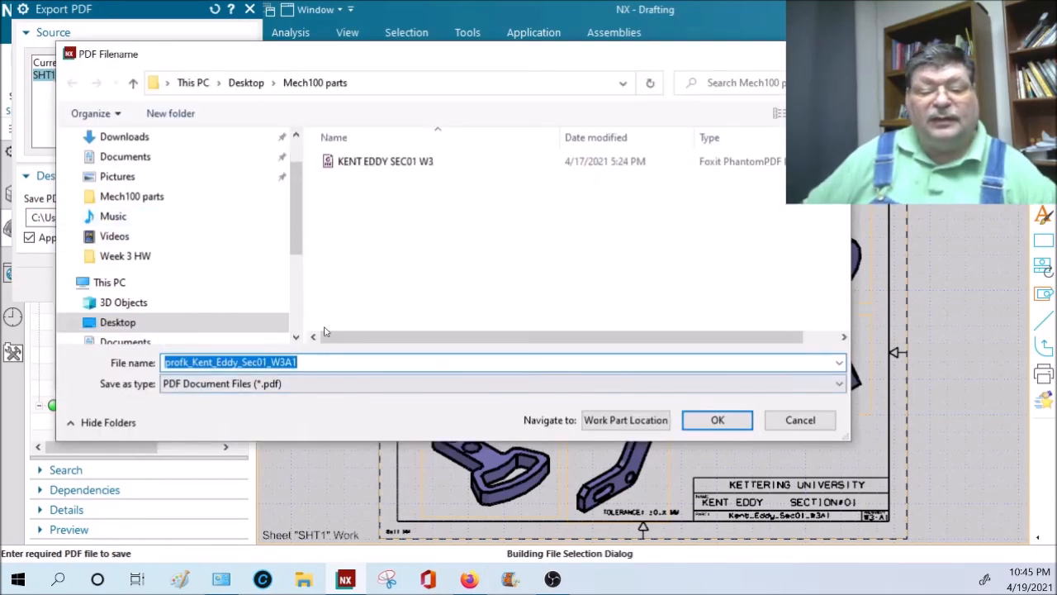
click(699, 420)
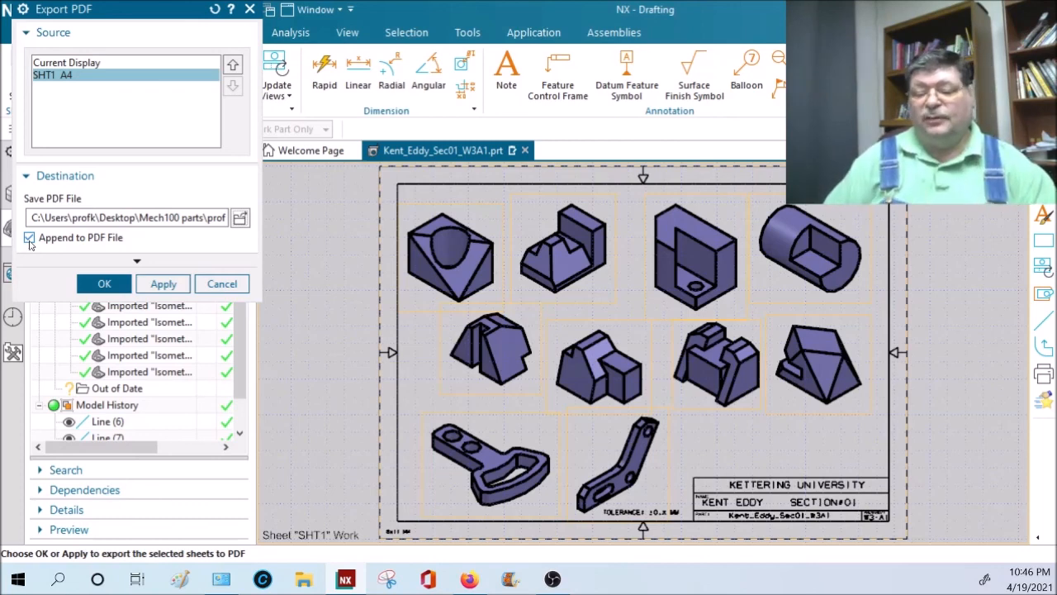
click(28, 238)
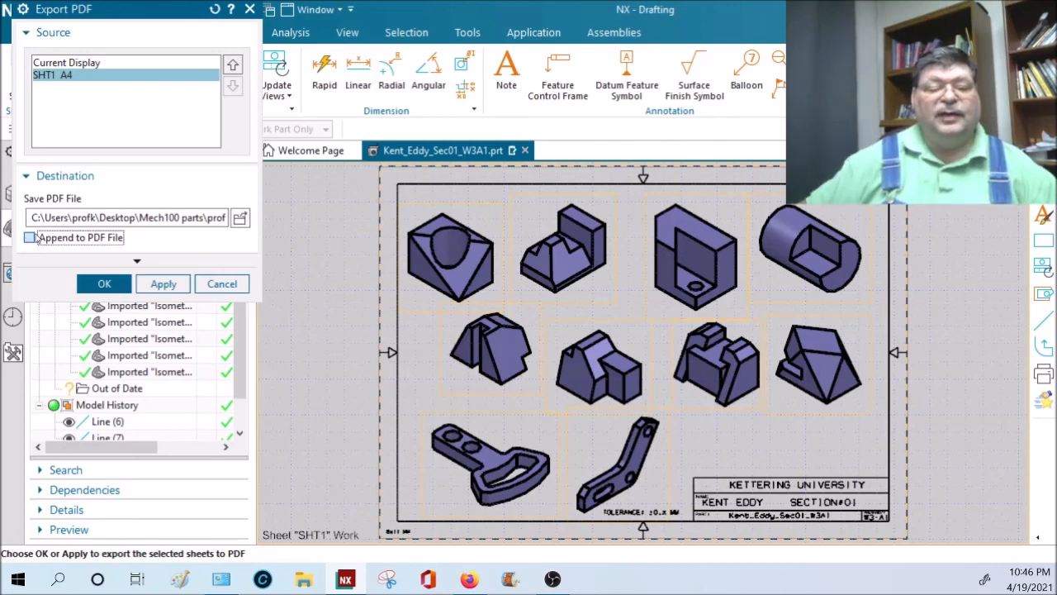
click(120, 284)
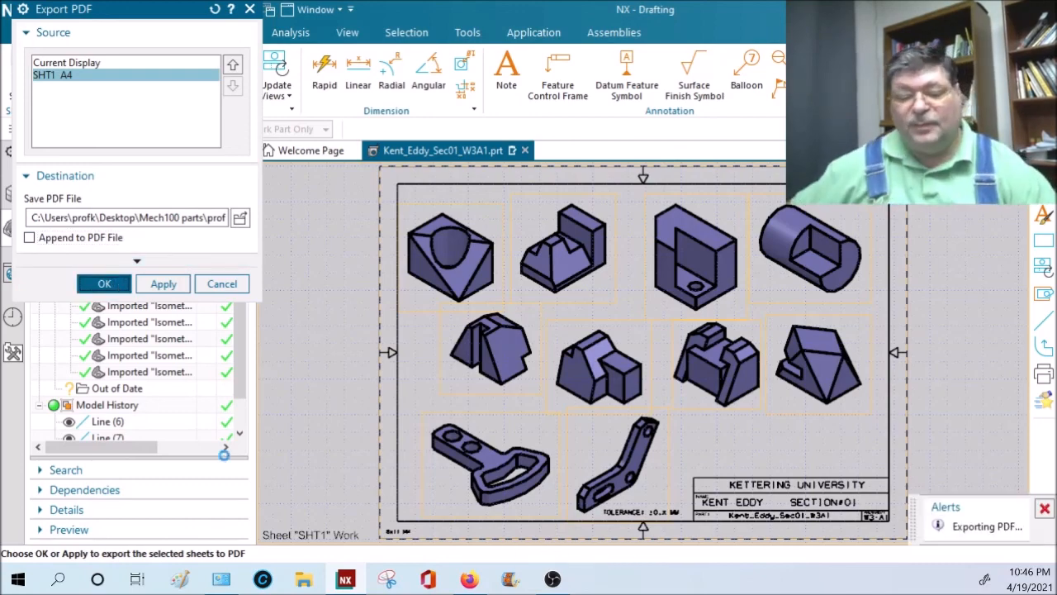
click(304, 580)
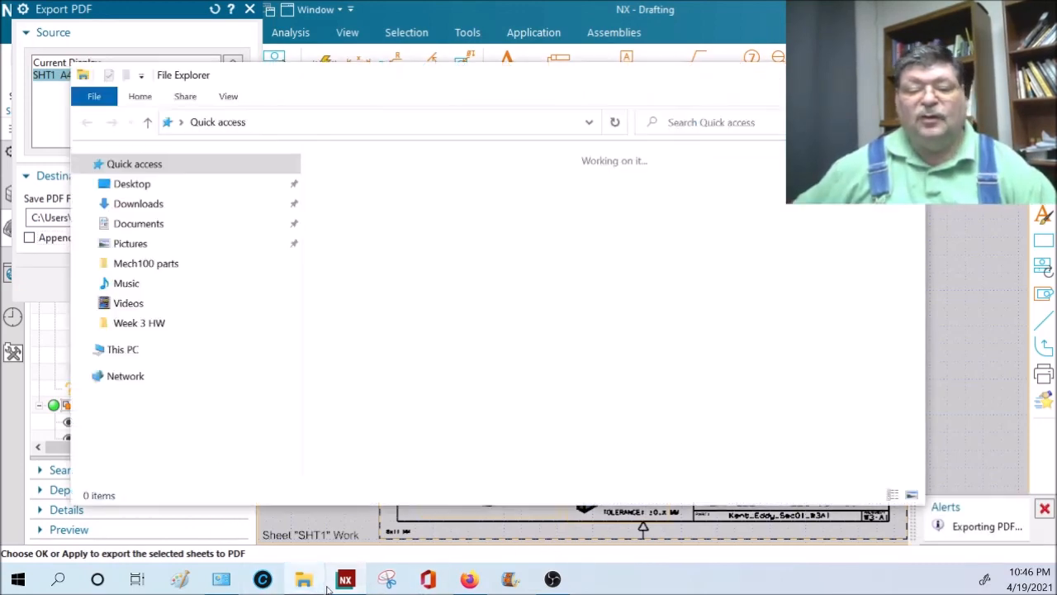
- Sort the Mech100 parts folder newest first to confirm the PDF, then close Explorer
click(135, 303)
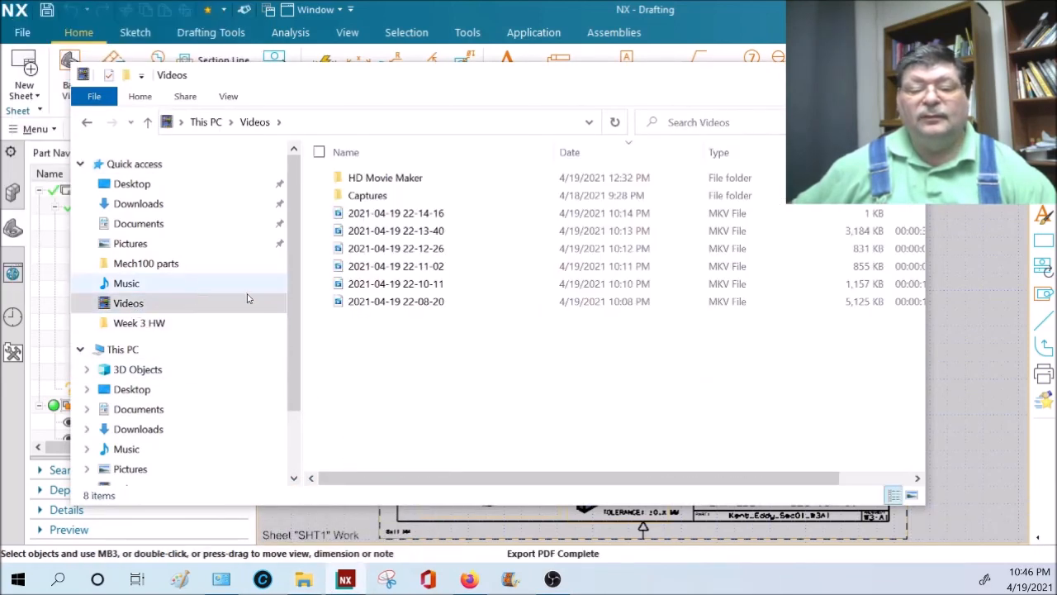
click(157, 265)
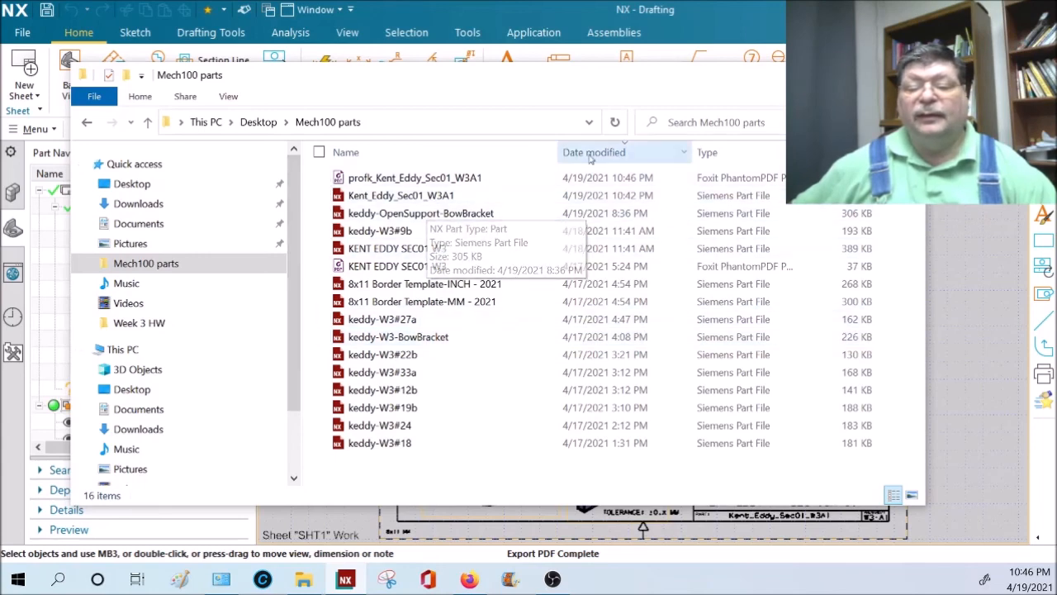
click(615, 152)
click(625, 152)
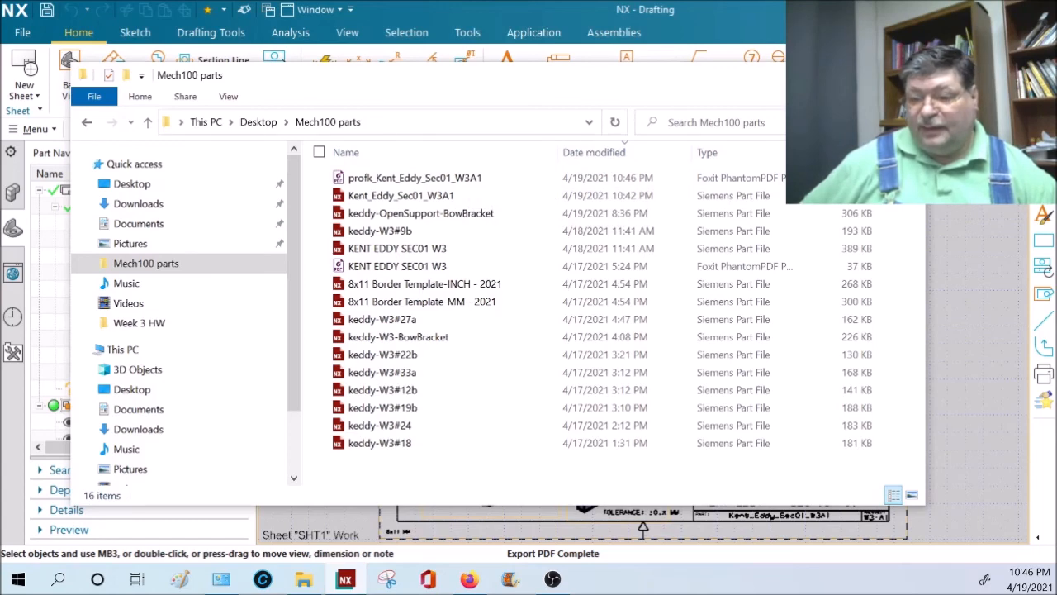
click(908, 74)
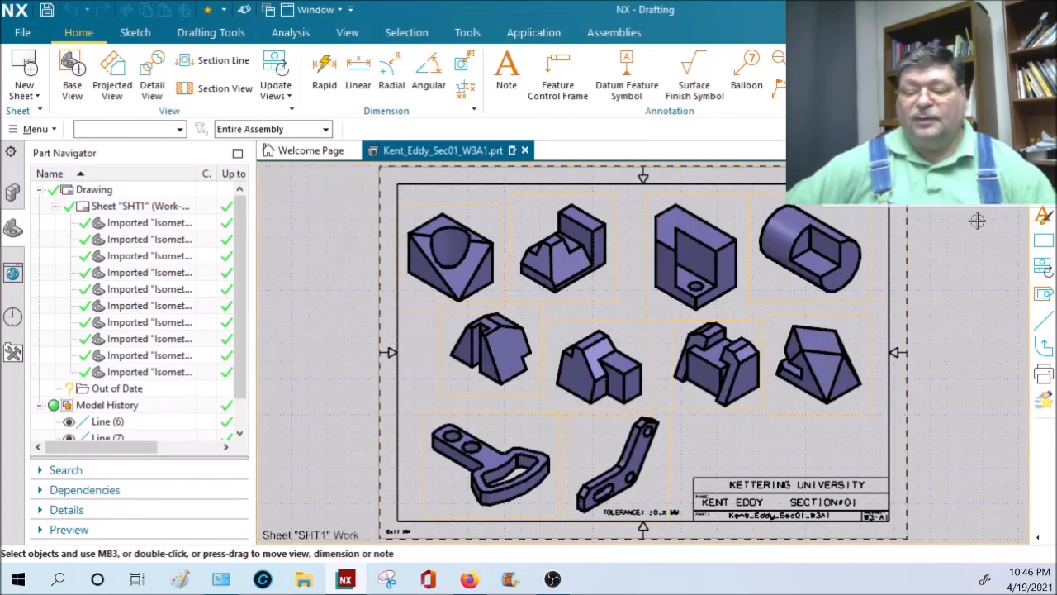